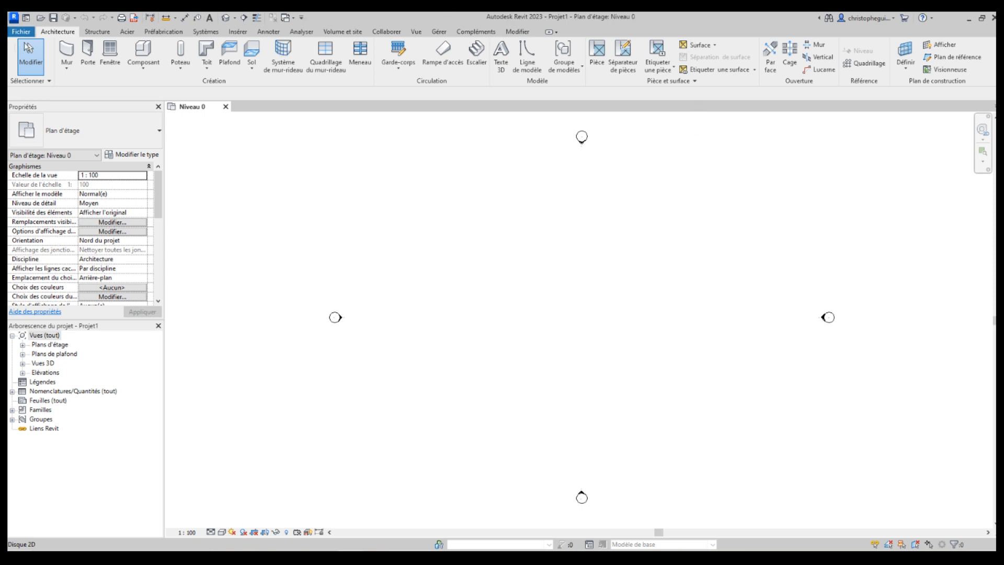
# Draw three aligned horizontal grid lines of equal length, spaced about 5.50 and 2.80 apart from the uppermost downwards
pyautogui.click(92, 32)
pyautogui.click(64, 33)
pyautogui.click(863, 65)
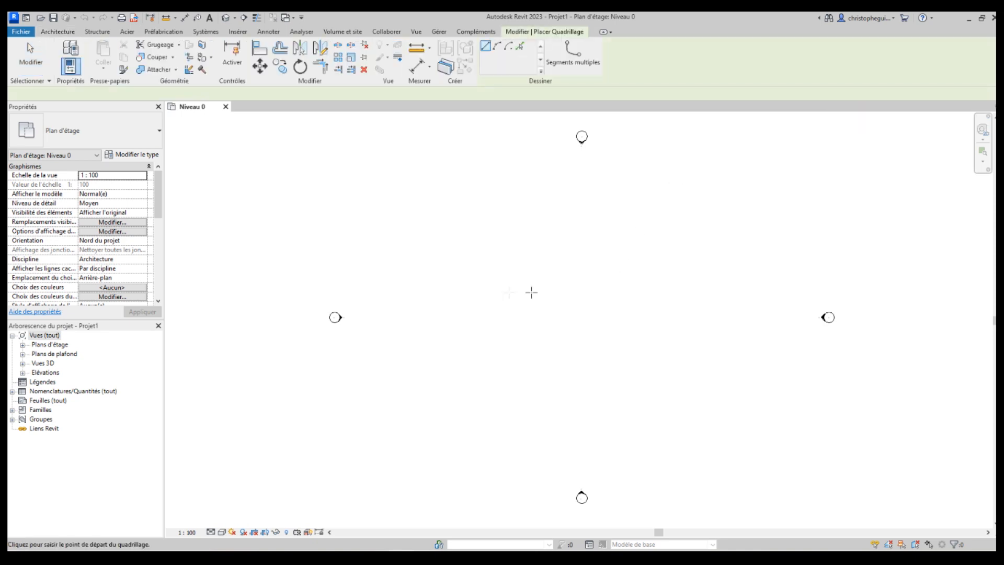
pyautogui.click(495, 254)
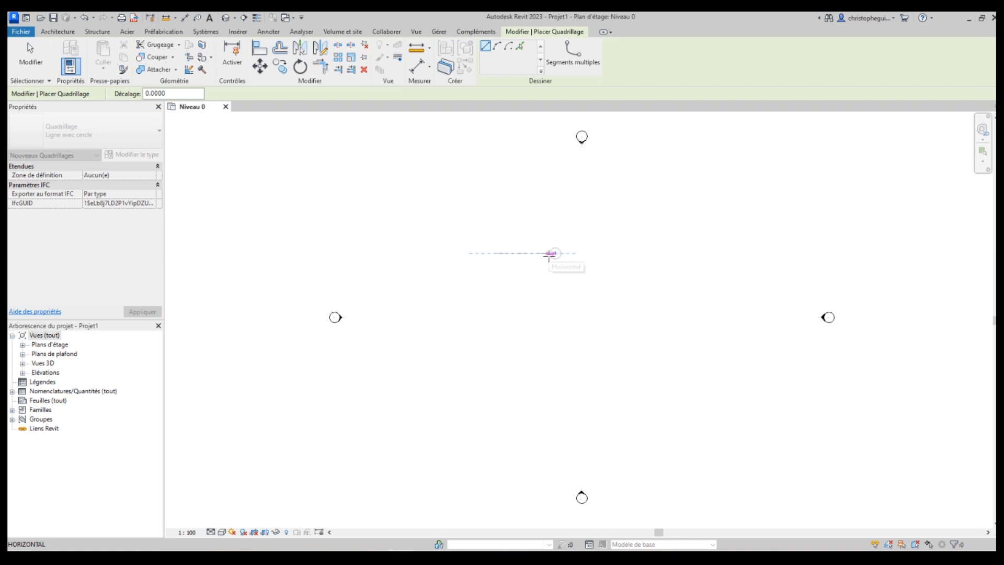
pyautogui.scroll(3, 534, 255)
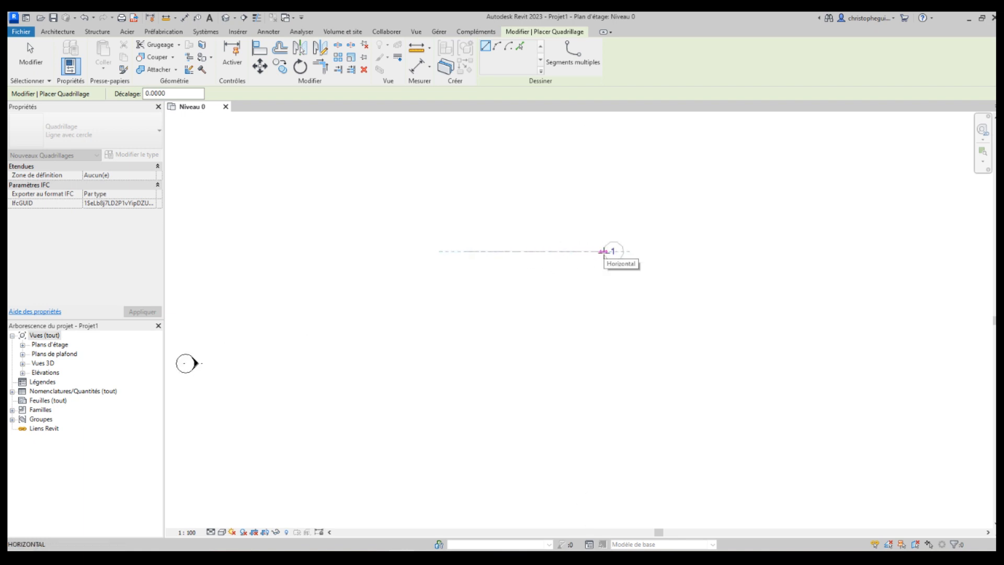
pyautogui.click(604, 252)
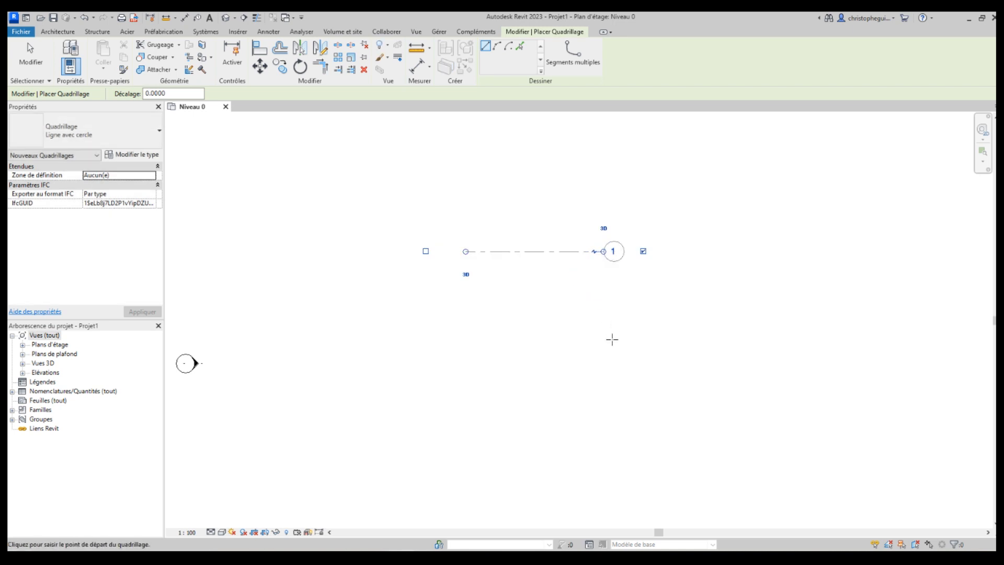
pyautogui.click(466, 336)
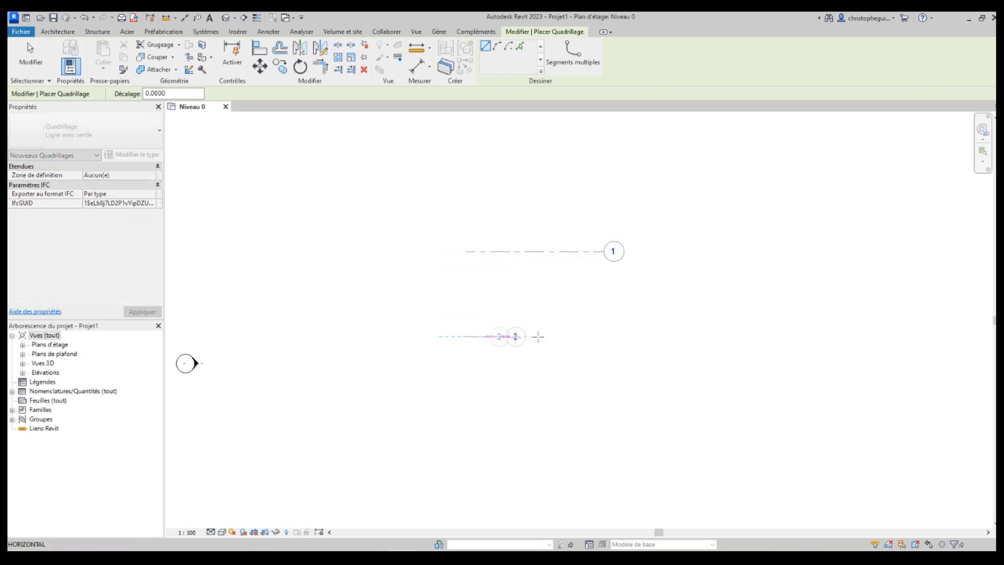
pyautogui.click(604, 336)
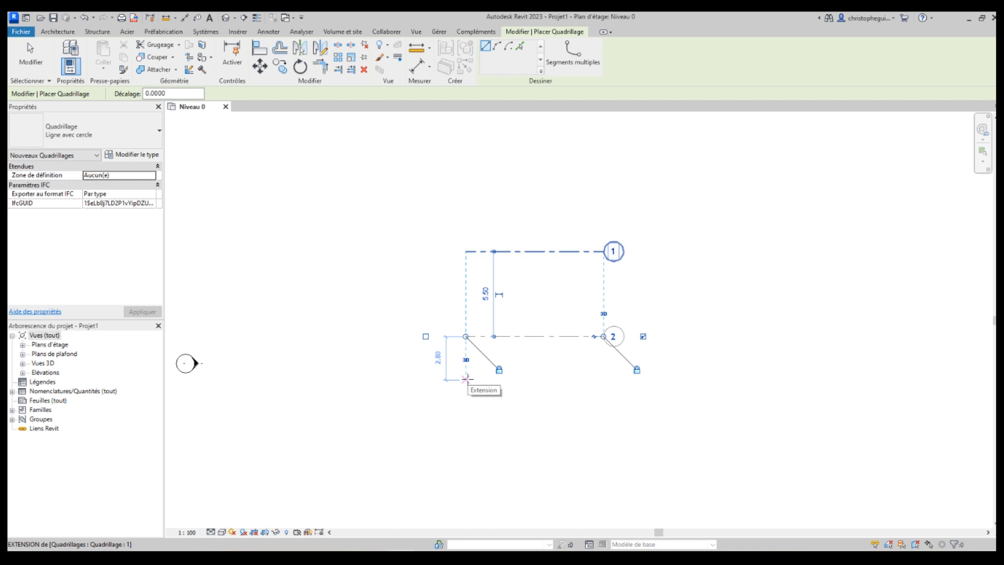
pyautogui.click(465, 378)
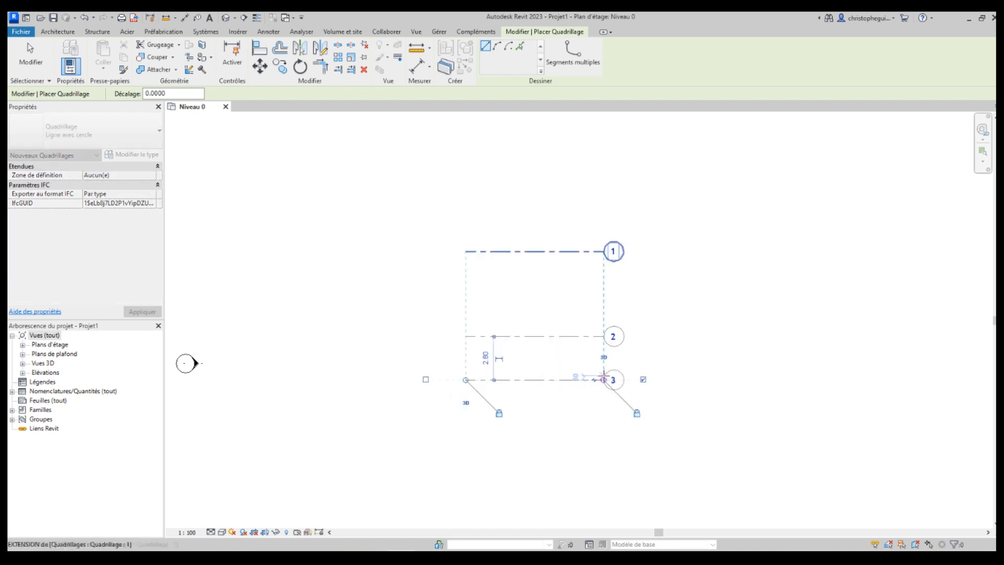
pyautogui.click(604, 379)
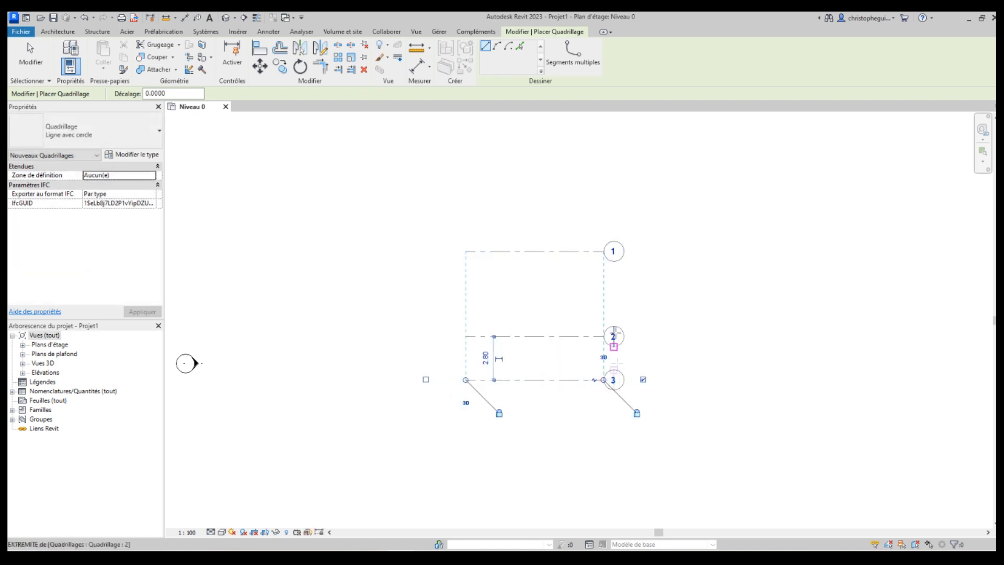
# Draw a vertical grid line crossing the three horizontal grids near their left ends
pyautogui.click(486, 214)
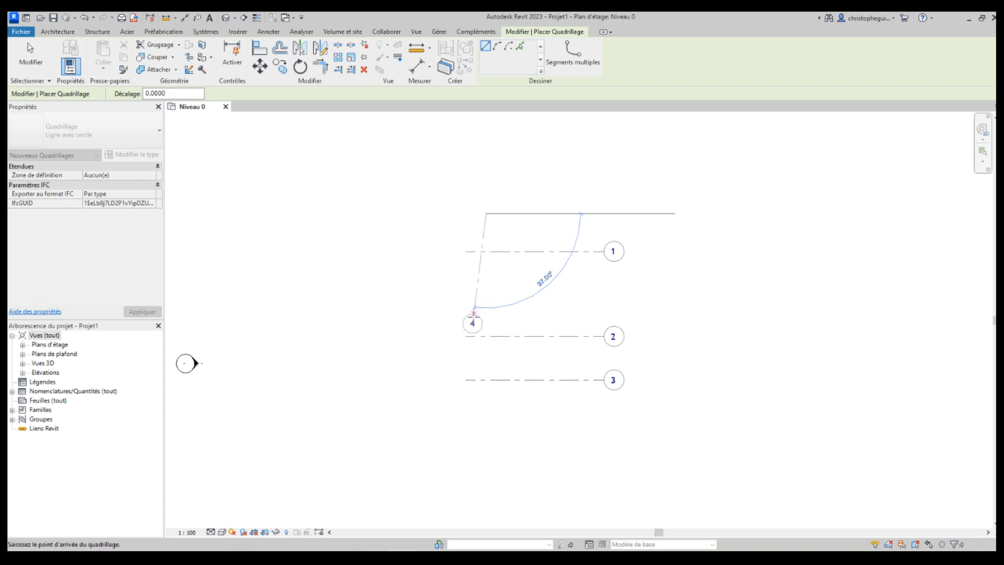
pyautogui.click(486, 393)
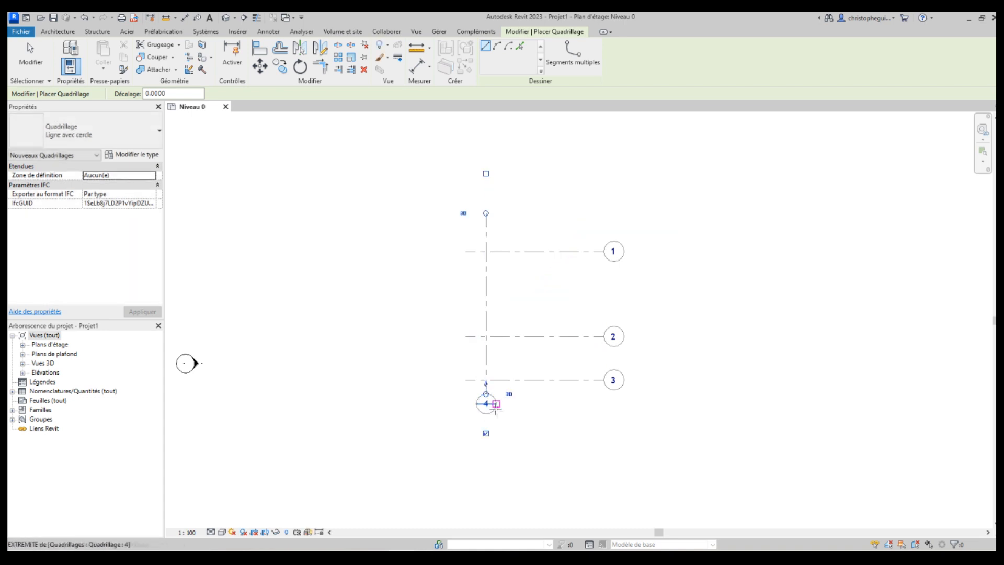
pyautogui.press('Escape')
pyautogui.press('Escape')
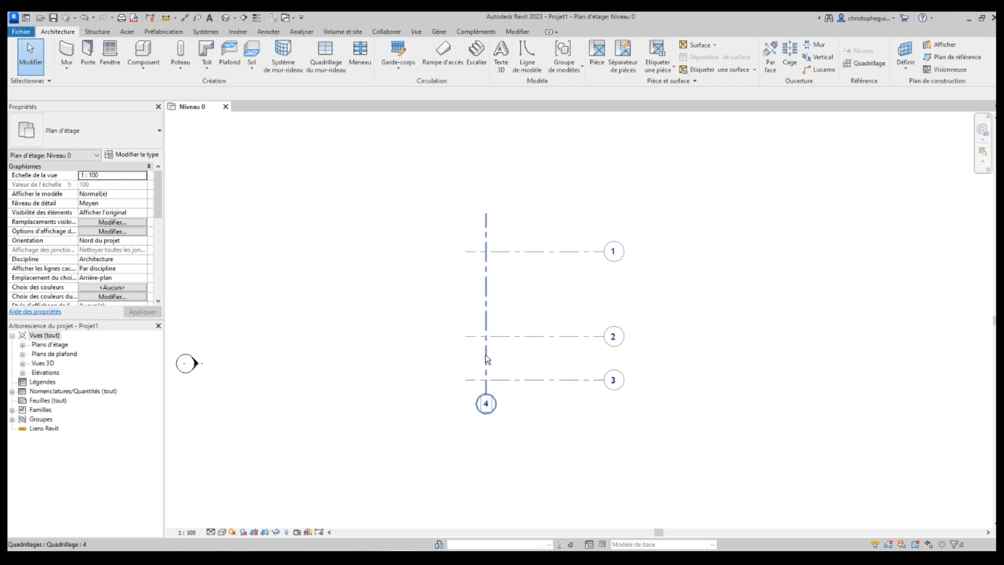
# Show the vertical grid's bubble at its upper end instead of its lower end and rename the grid A
pyautogui.click(487, 358)
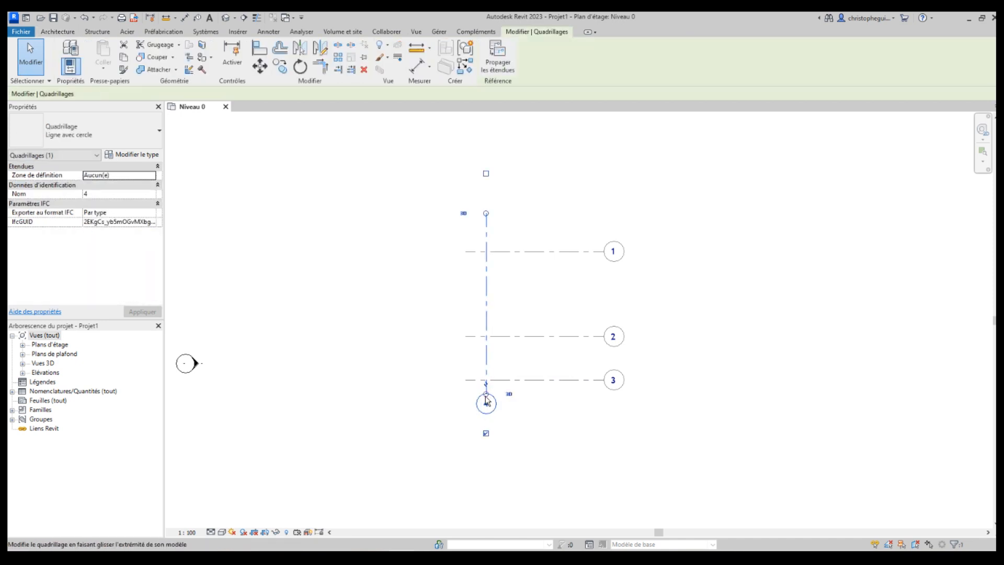
pyautogui.click(486, 433)
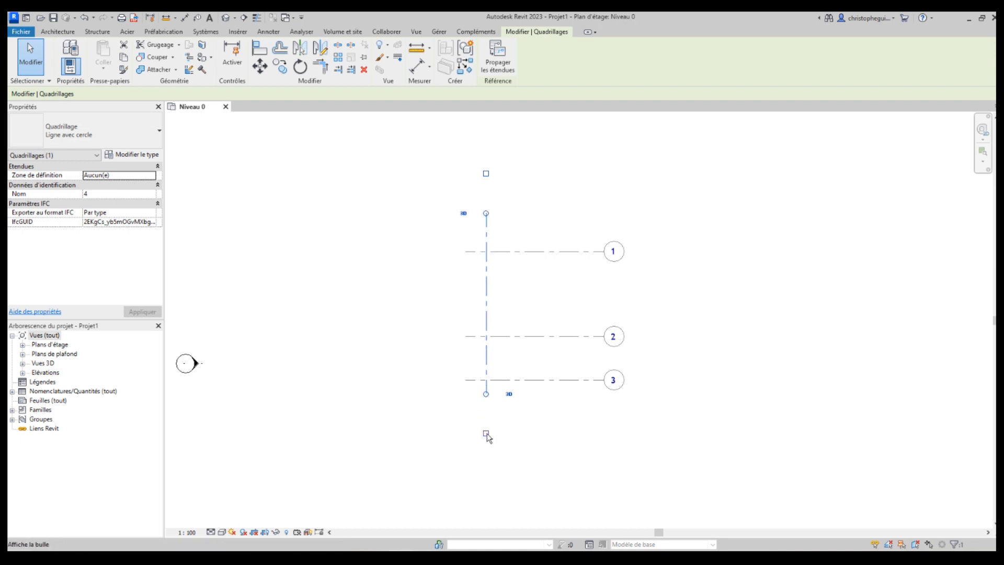
pyautogui.click(485, 174)
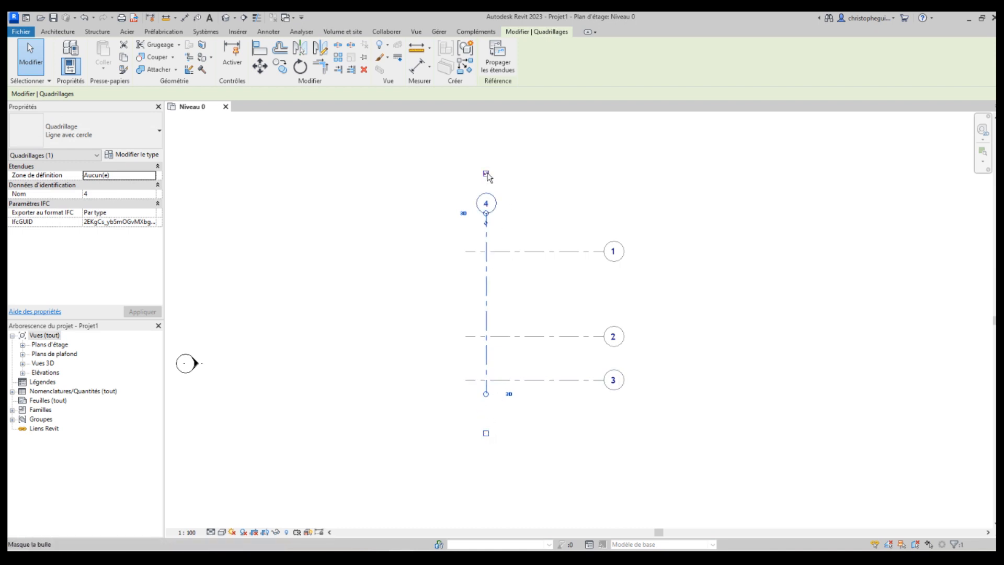
pyautogui.click(490, 204)
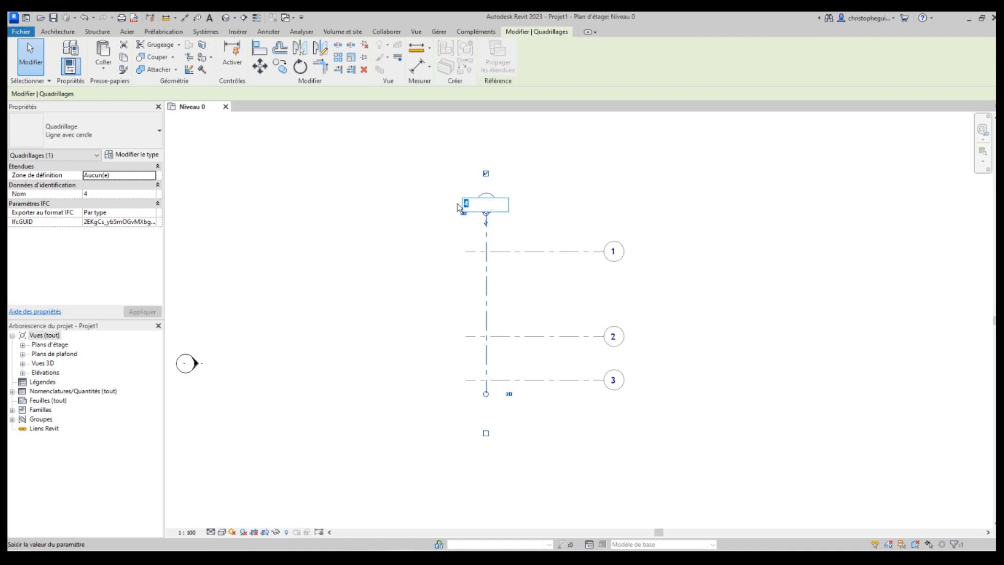
pyautogui.write('a')
pyautogui.press('BackSpace')
pyautogui.press('Return')
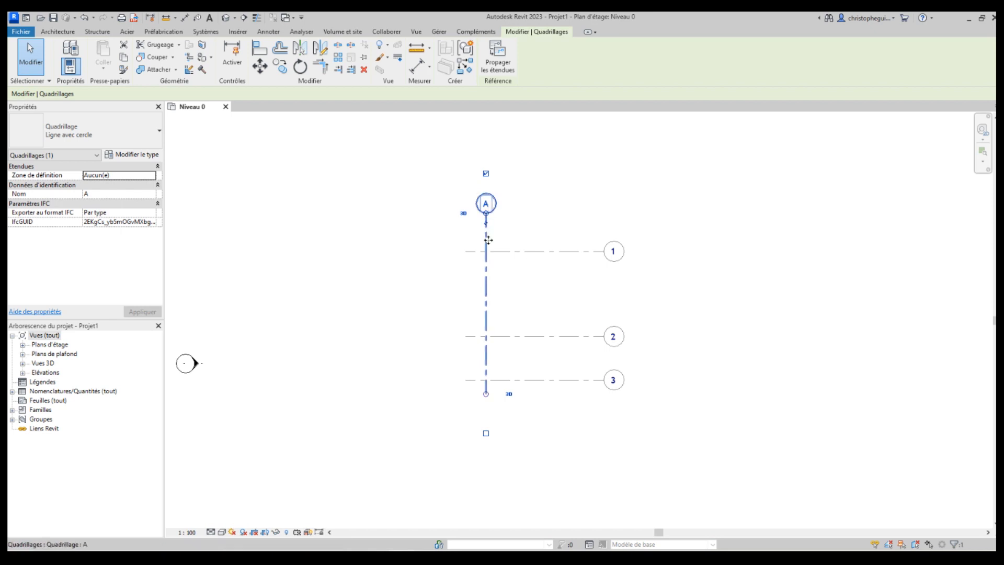
# Draw two more vertical grid lines to the right of grid A, aligned with its ends and spaced about 3.20 and 3.60
pyautogui.click(50, 33)
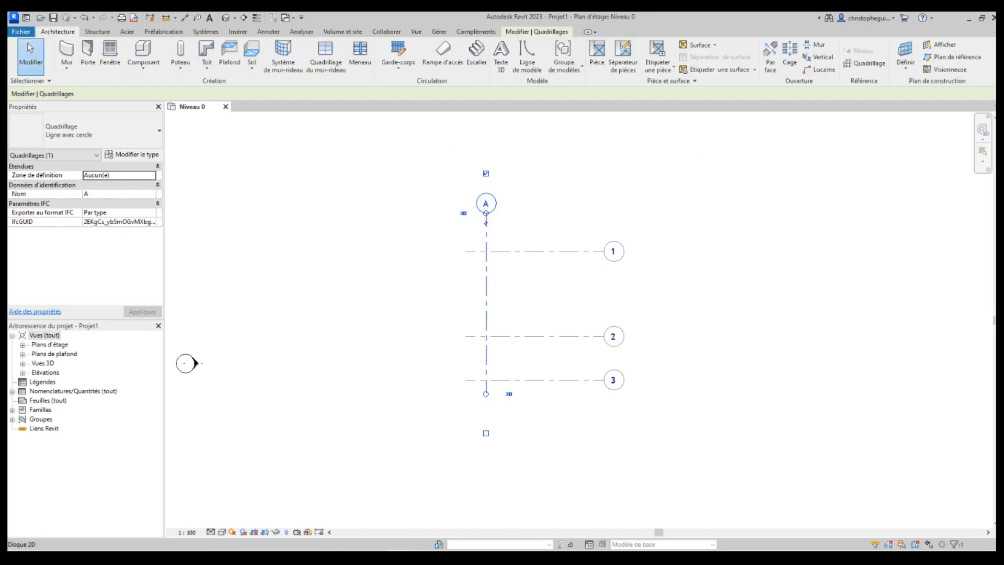
pyautogui.click(869, 64)
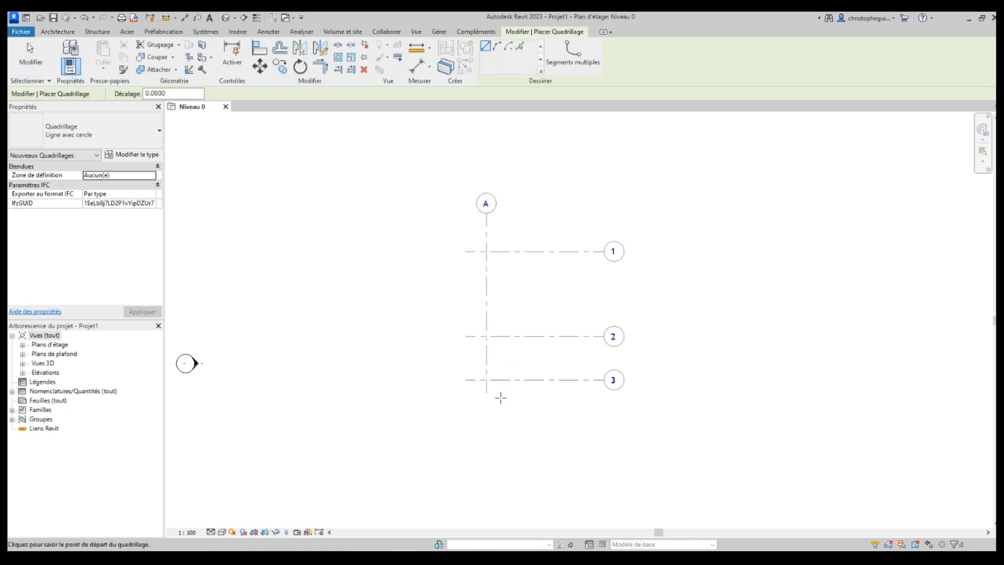
pyautogui.click(536, 393)
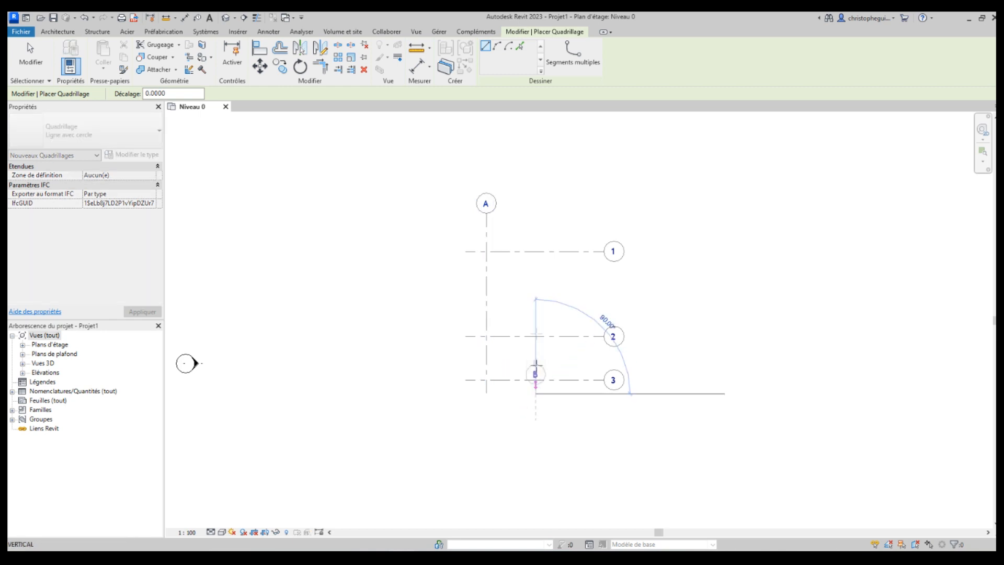
pyautogui.click(536, 212)
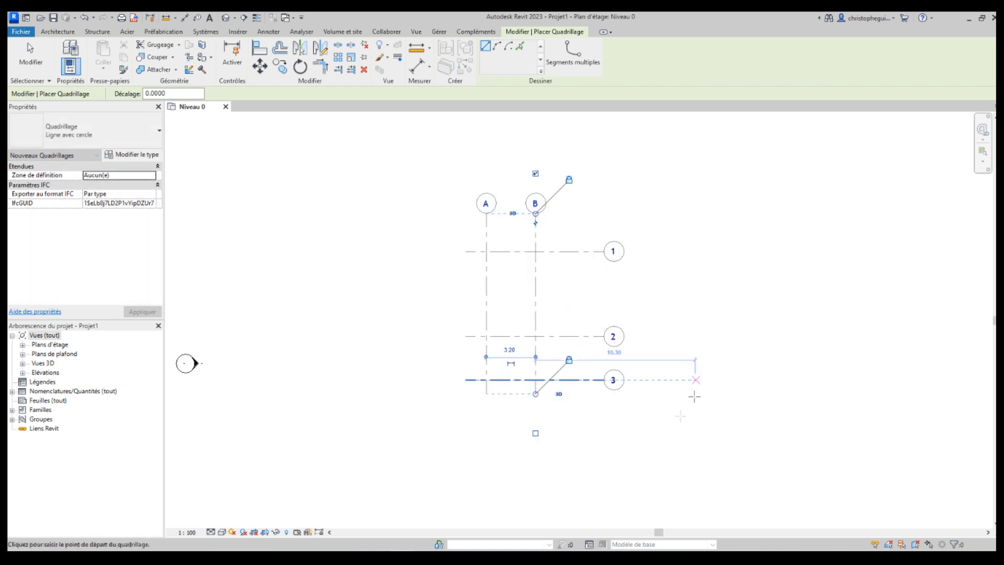
pyautogui.click(591, 395)
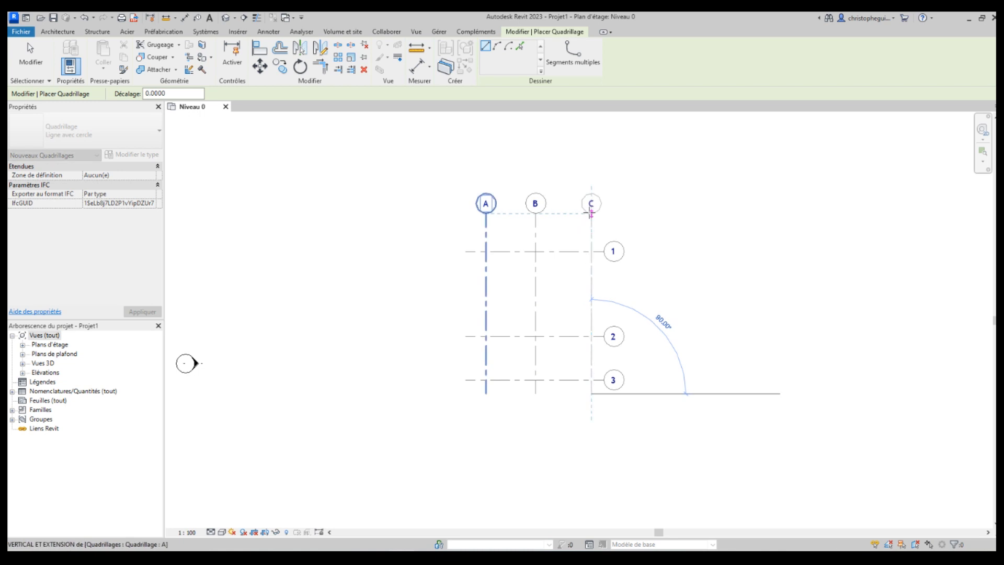
pyautogui.click(591, 213)
pyautogui.press('Escape')
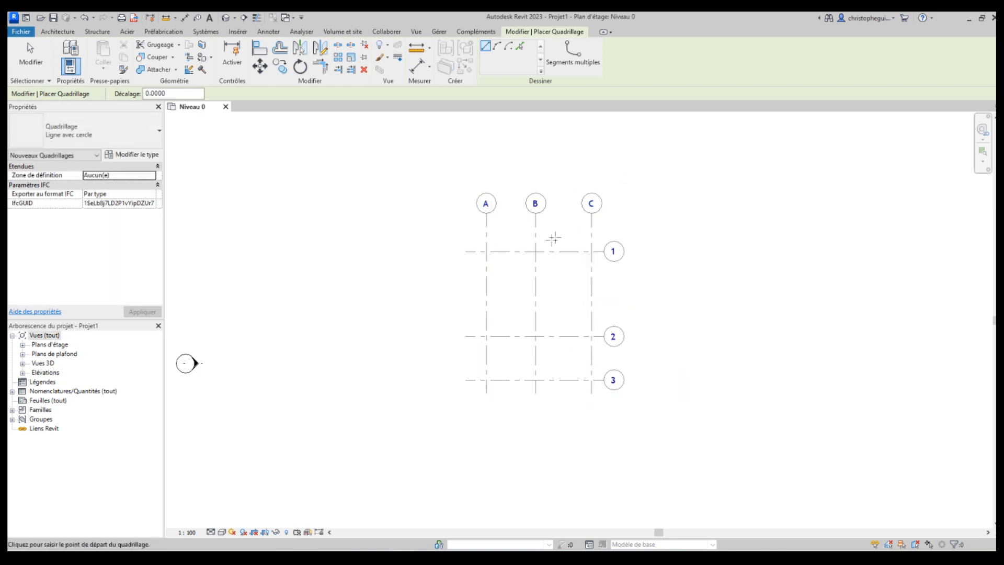
pyautogui.press('Escape')
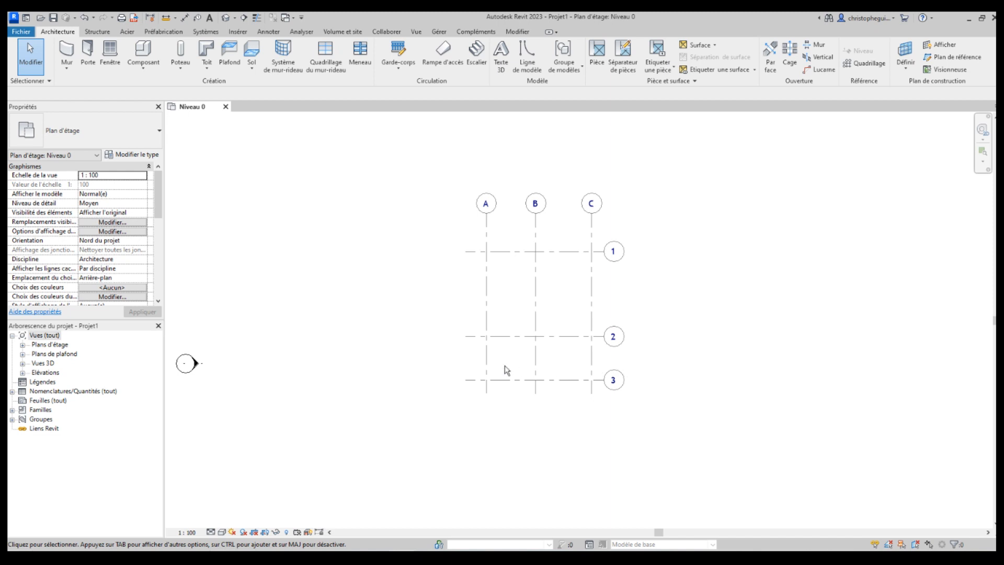
# Set the spacing between grids A and B to 3.29 by moving grid A
pyautogui.click(488, 366)
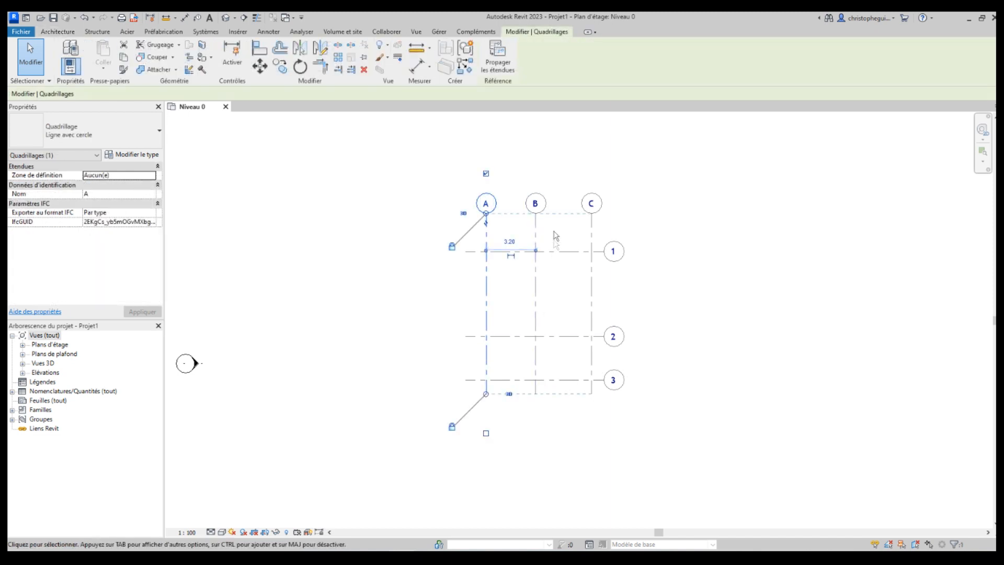
pyautogui.scroll(2, 522, 250)
pyautogui.scroll(1, 521, 250)
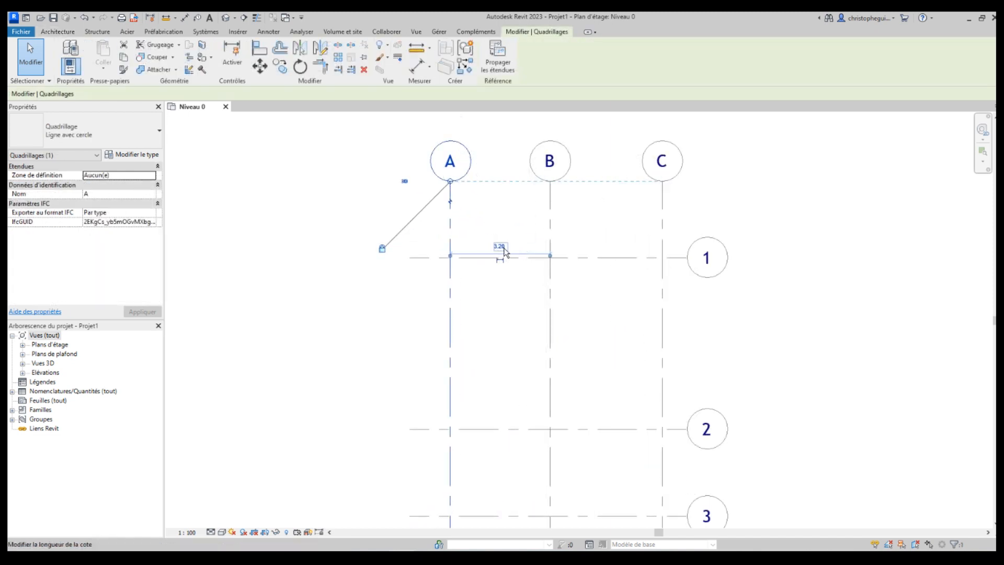
pyautogui.click(503, 248)
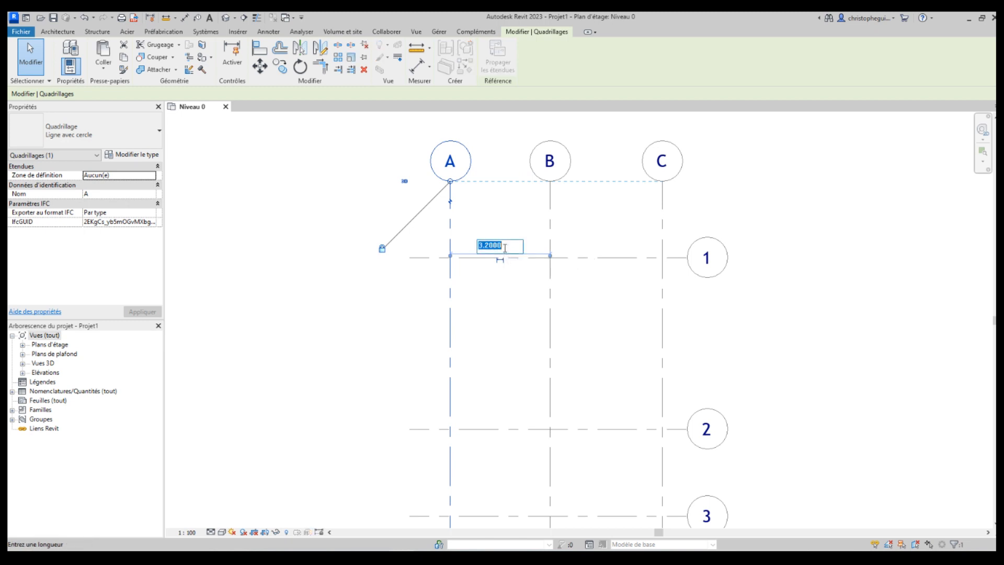
pyautogui.write('3.29')
pyautogui.press('Return')
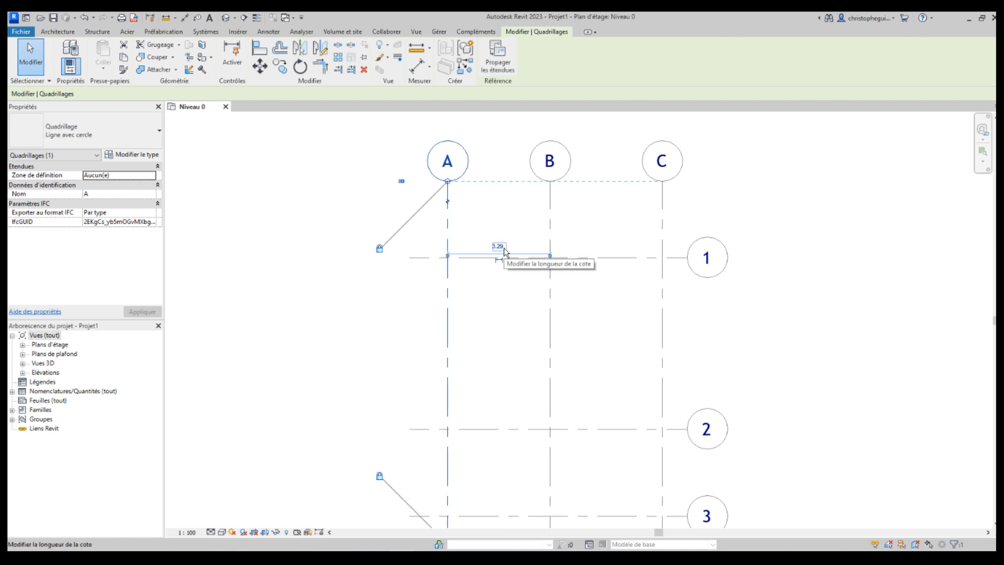
# Set the spacing between grids B and C to 4.91 by moving grid C
pyautogui.click(553, 283)
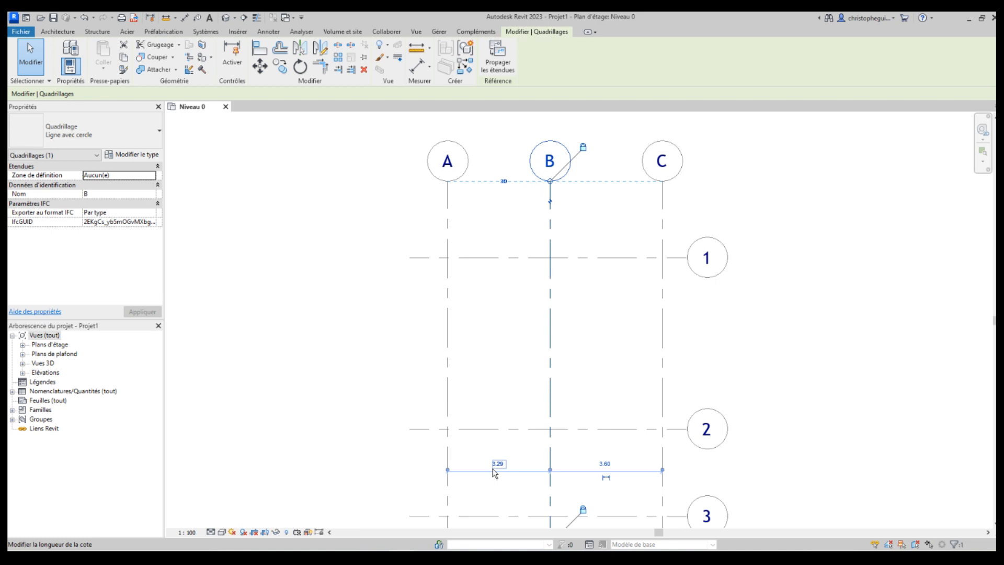
pyautogui.click(662, 246)
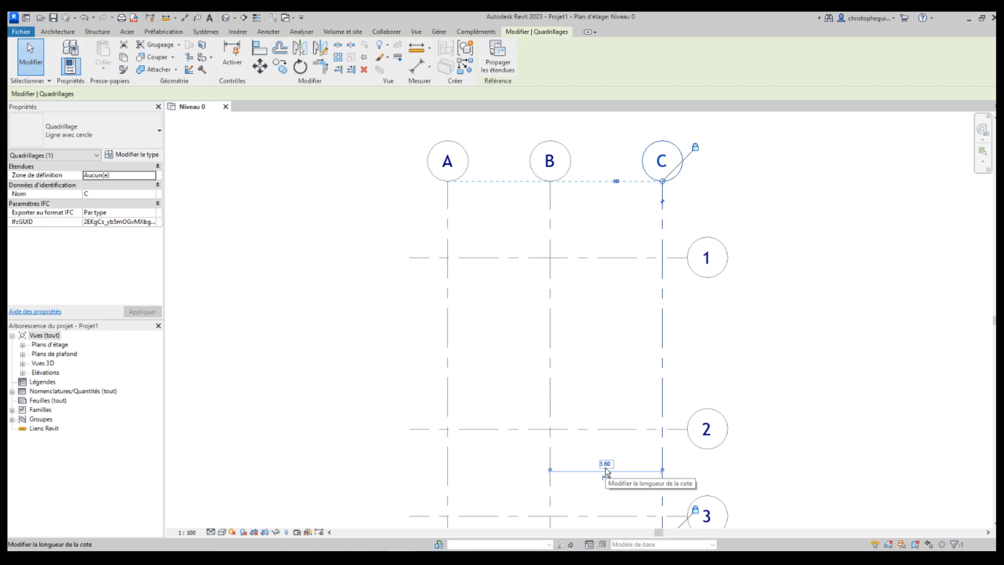
pyautogui.click(605, 470)
pyautogui.write('4.91')
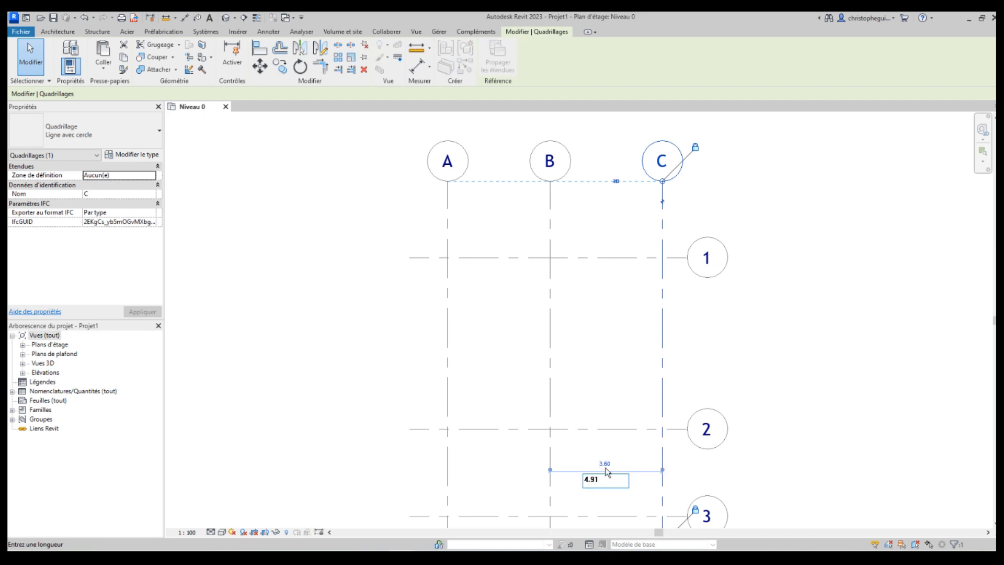
pyautogui.press('Return')
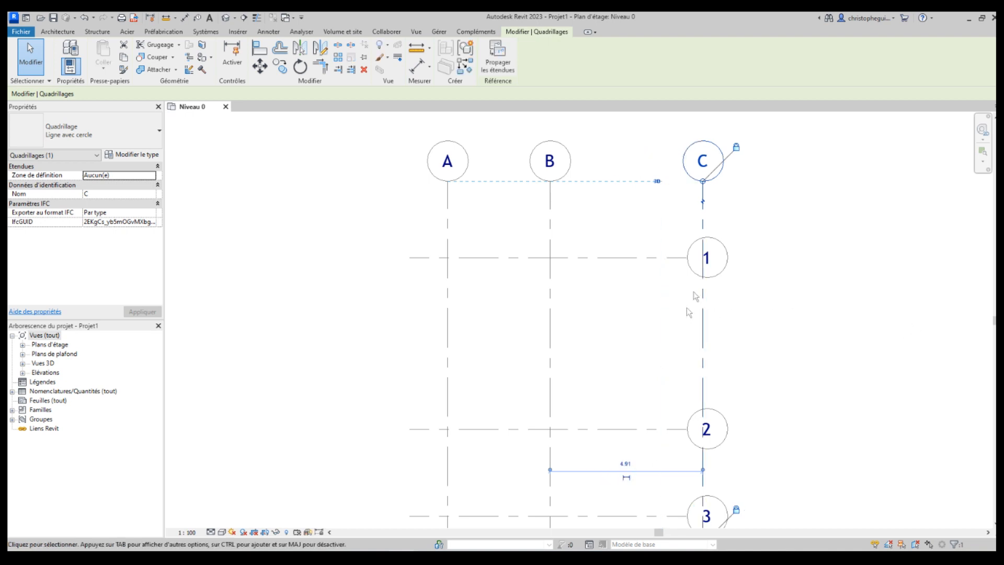
# Extend the horizontal grids' bubble ends to the right beyond grid C and lower the vertical grids' bubble ends closer to grid 1
pyautogui.click(684, 262)
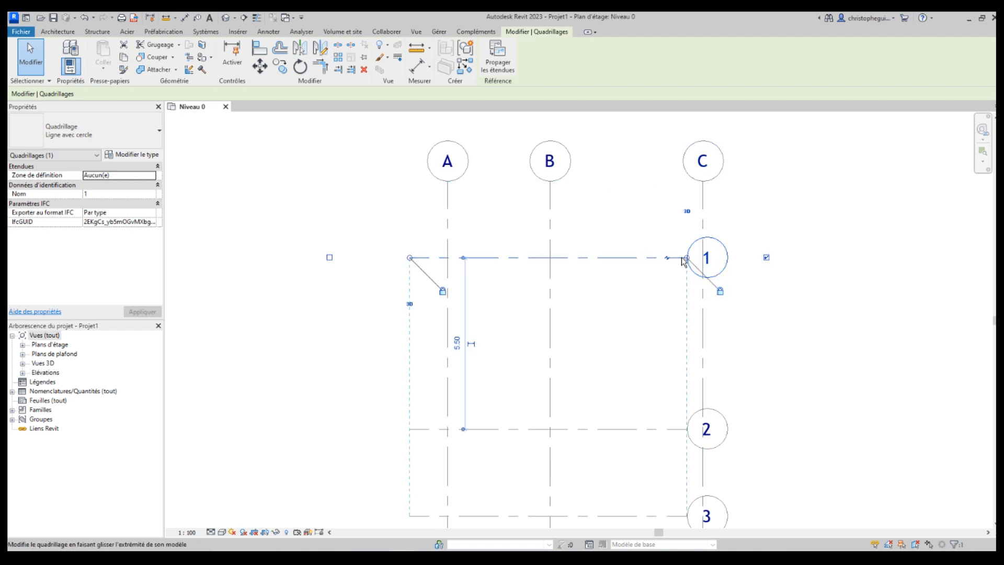
pyautogui.moveTo(687, 260); pyautogui.dragTo(776, 262)
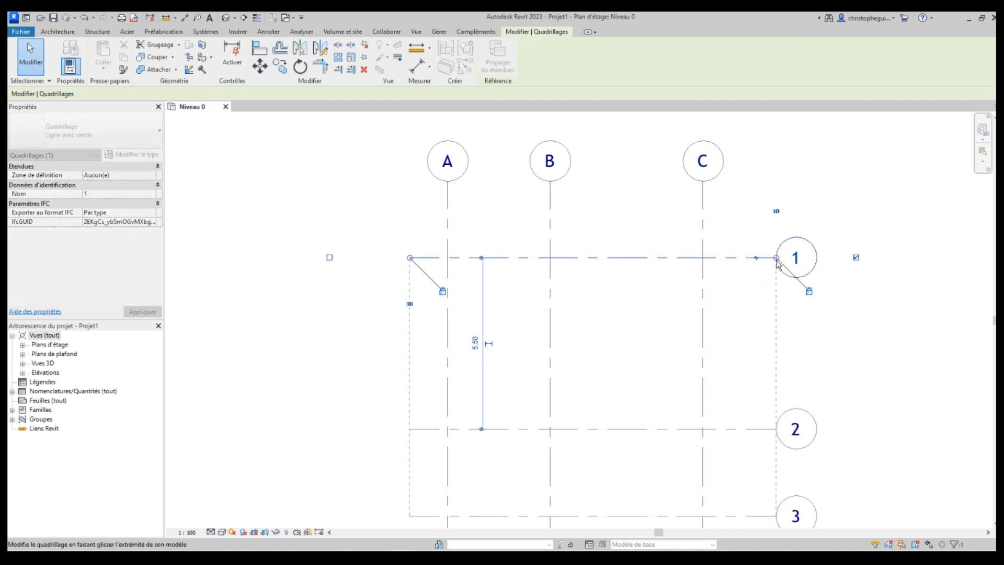
pyautogui.click(705, 186)
pyautogui.moveTo(702, 183); pyautogui.dragTo(702, 209)
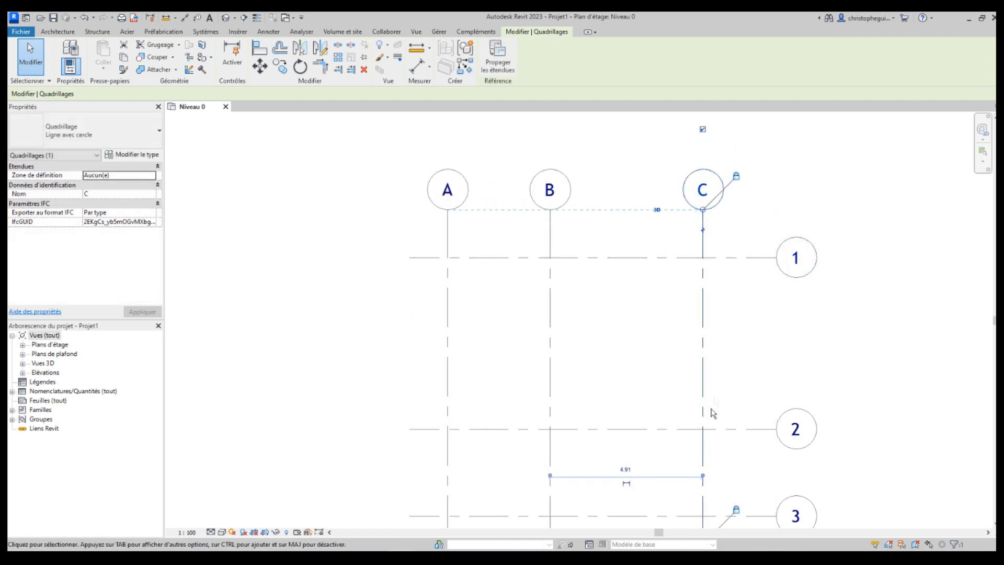
pyautogui.scroll(-5, 712, 465)
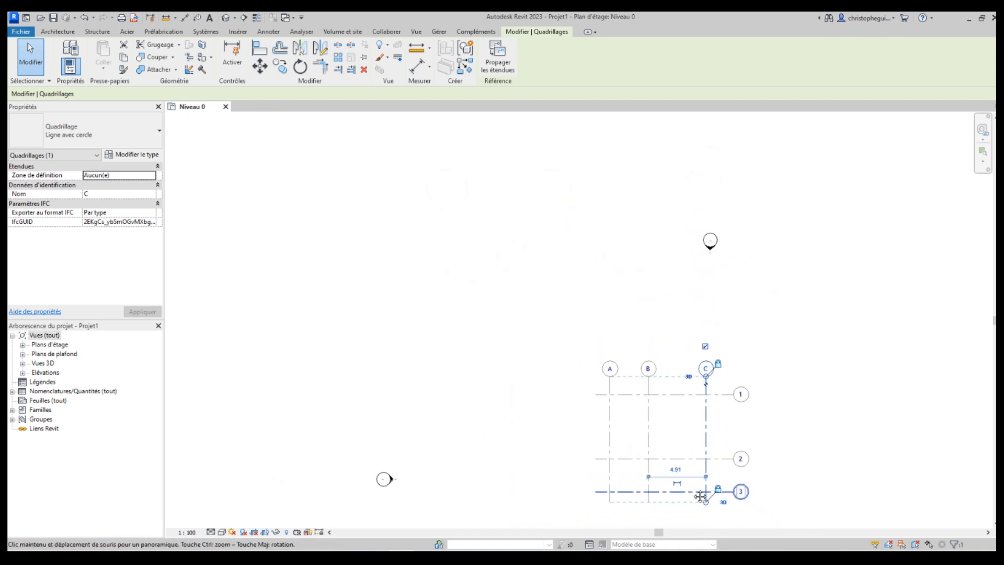
# Set the spacing between grids 2 and 3 to 2.16 by moving grid 3
pyautogui.moveTo(698, 421); pyautogui.dragTo(610, 431, button='middle')
pyautogui.scroll(2, 585, 361)
pyautogui.scroll(1, 585, 361)
pyautogui.scroll(-1, 616, 405)
pyautogui.scroll(2, 616, 405)
pyautogui.scroll(-1, 615, 405)
pyautogui.scroll(1, 616, 405)
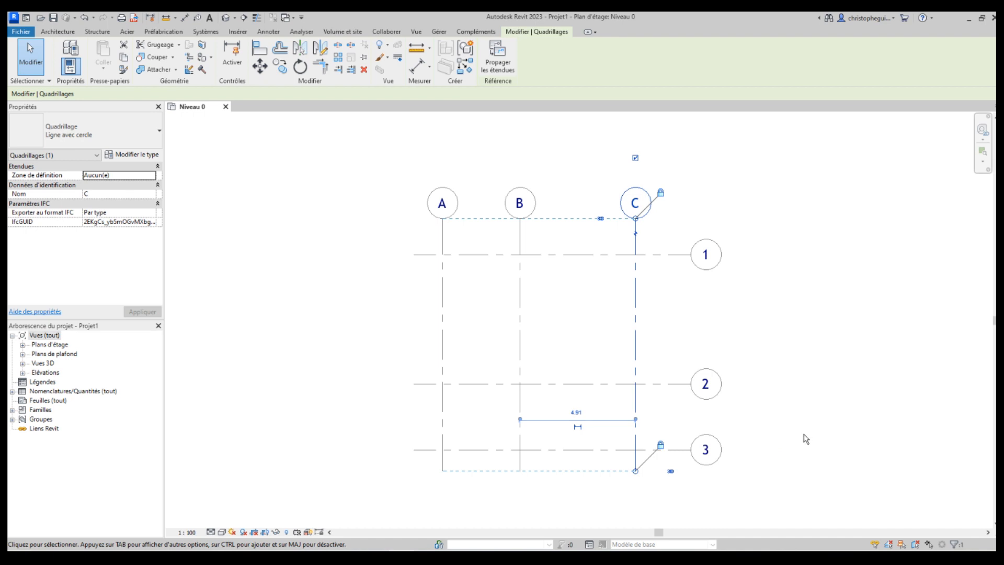
pyautogui.click(830, 450)
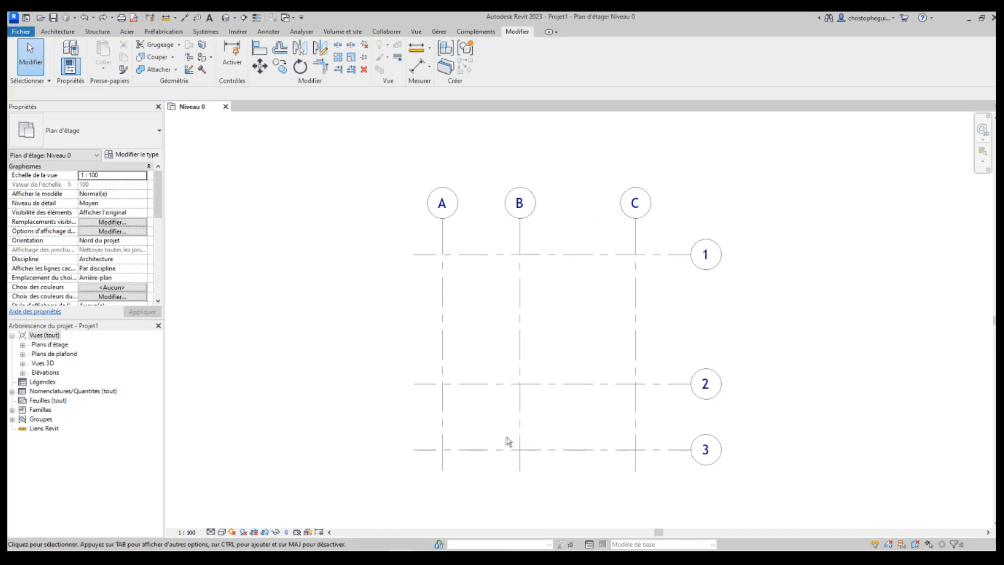
pyautogui.click(496, 451)
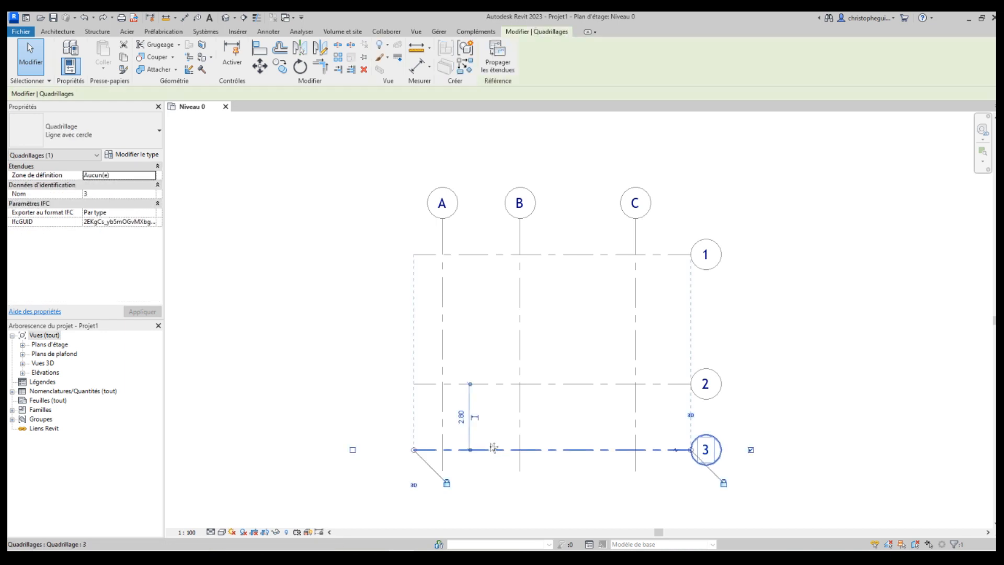
pyautogui.click(460, 417)
pyautogui.write('2.16')
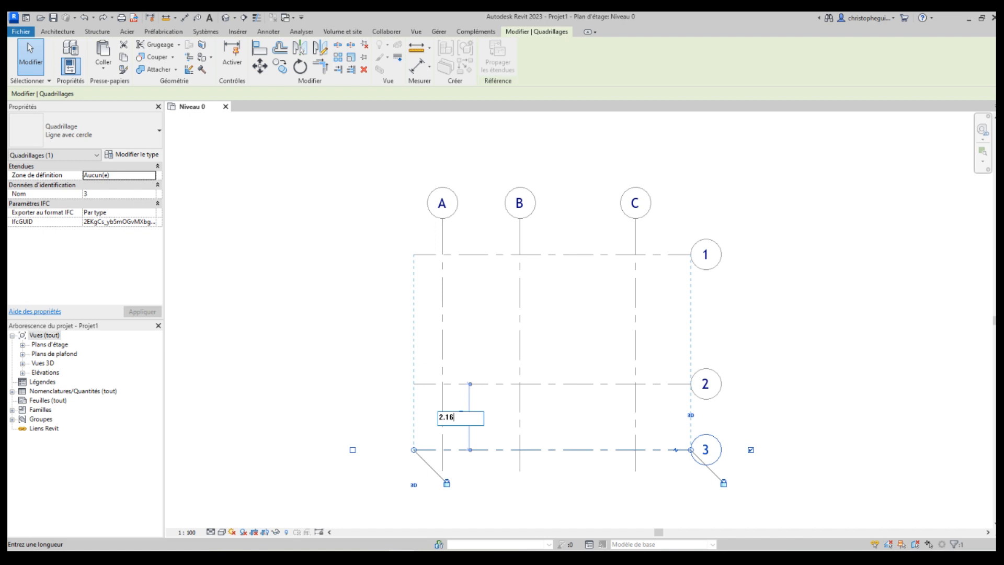
pyautogui.press('Return')
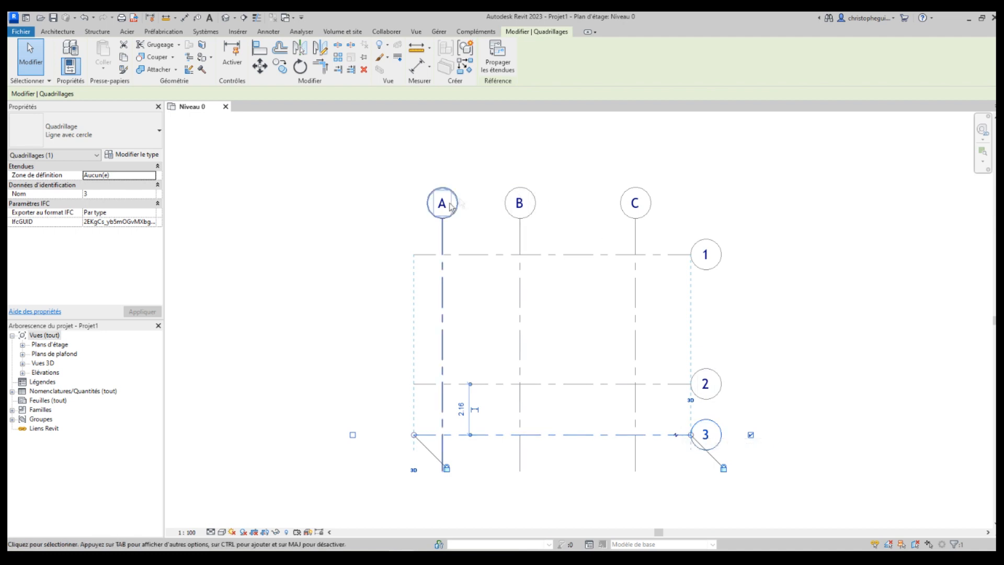
# Set the spacing between grids 1 and 2 to the formula =7.70-2.16 by moving grid 1
pyautogui.click(473, 255)
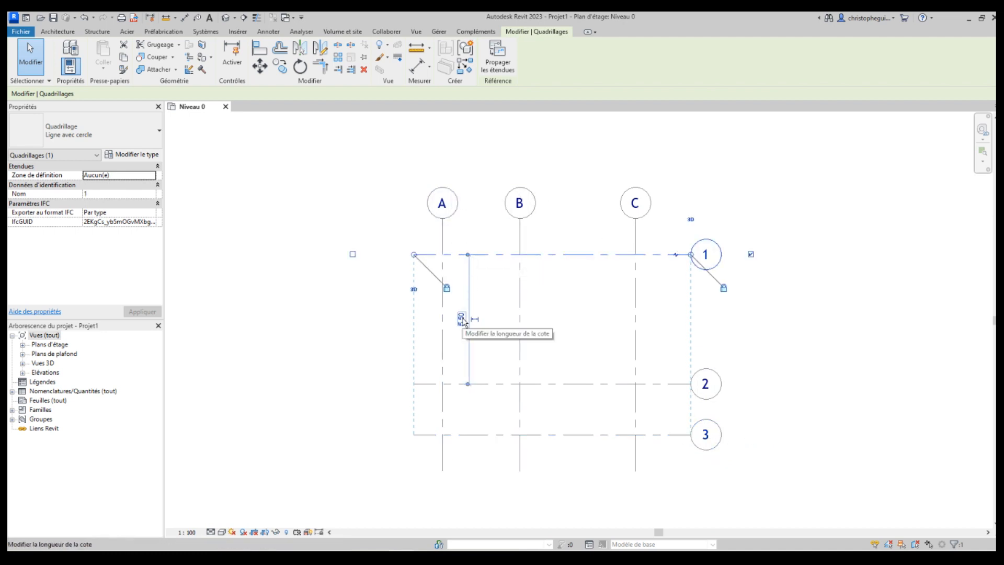
pyautogui.click(462, 320)
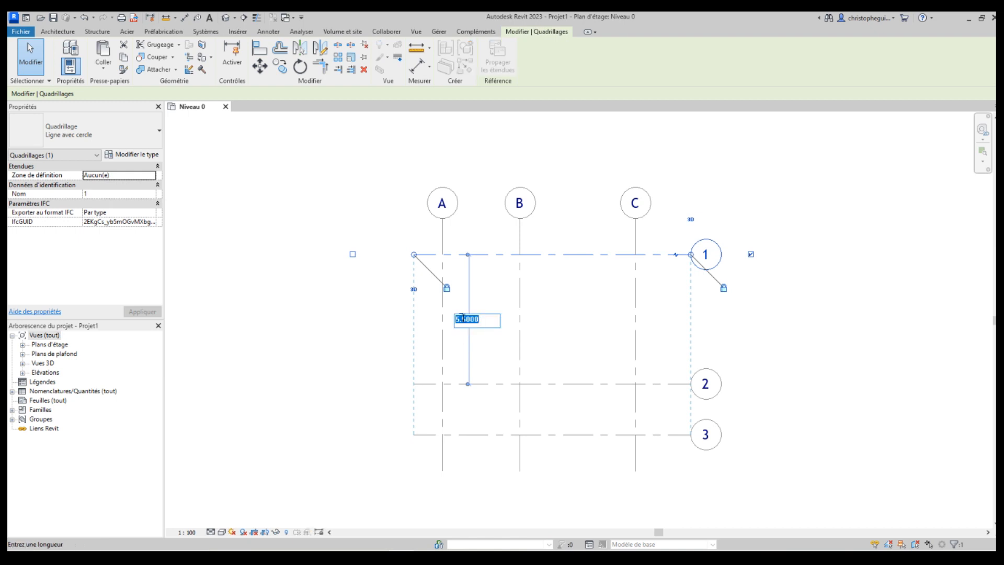
pyautogui.write('=')
pyautogui.write('7.70-2.16')
pyautogui.press('Return')
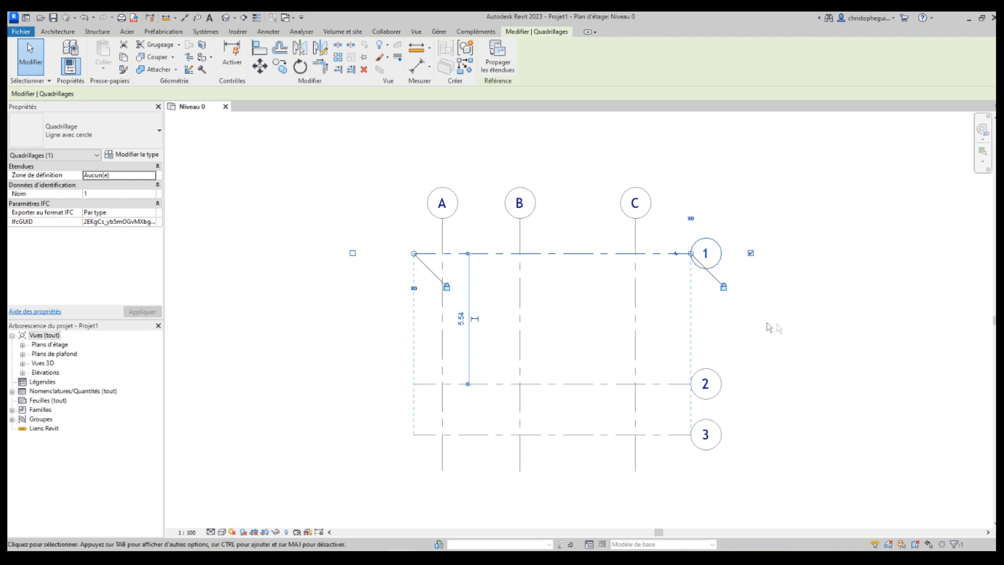
pyautogui.click(835, 335)
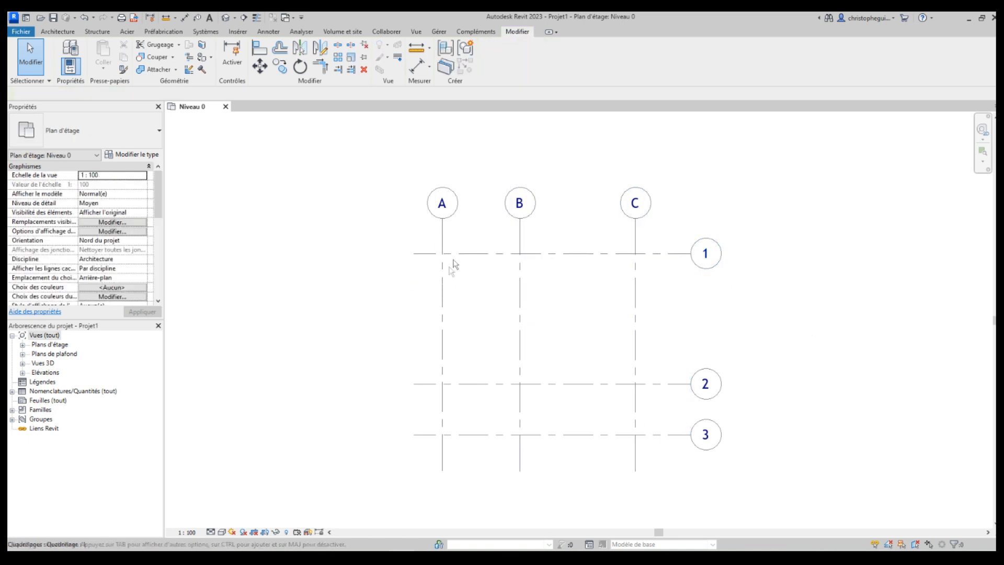
# Add aligned dimensions from grid A to B and from grid B to C, in one line just below grid 3
pyautogui.click(443, 281)
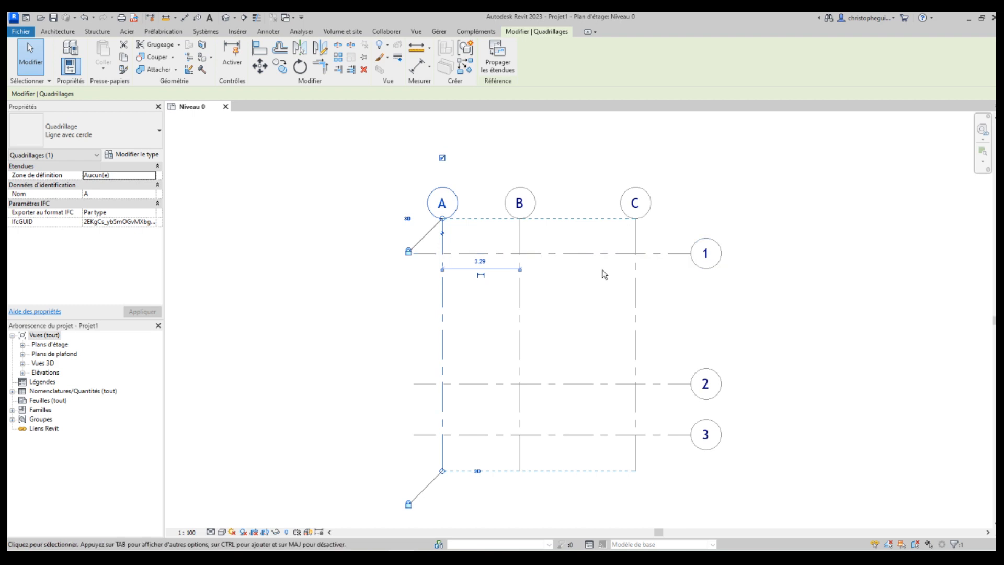
pyautogui.click(636, 277)
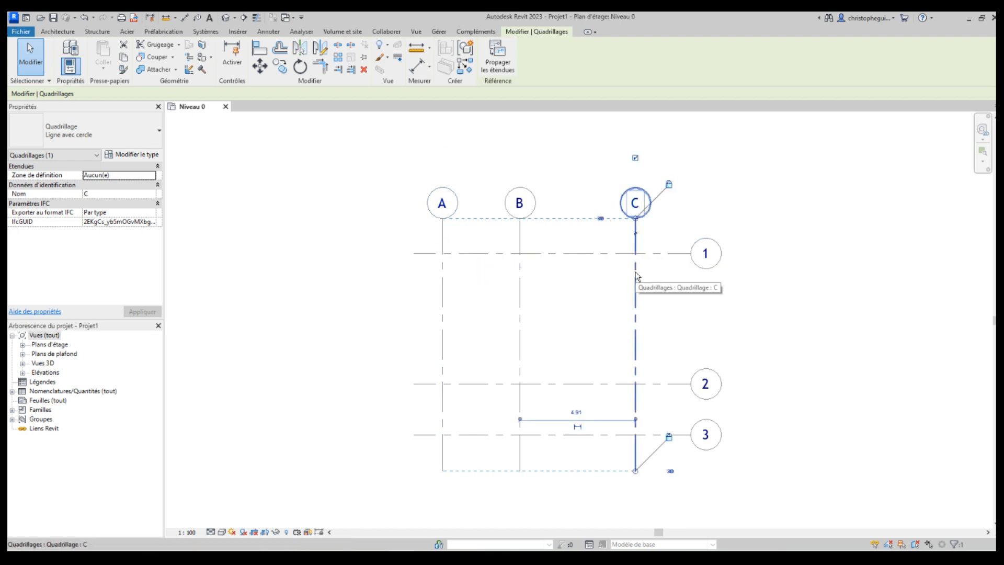
pyautogui.click(268, 32)
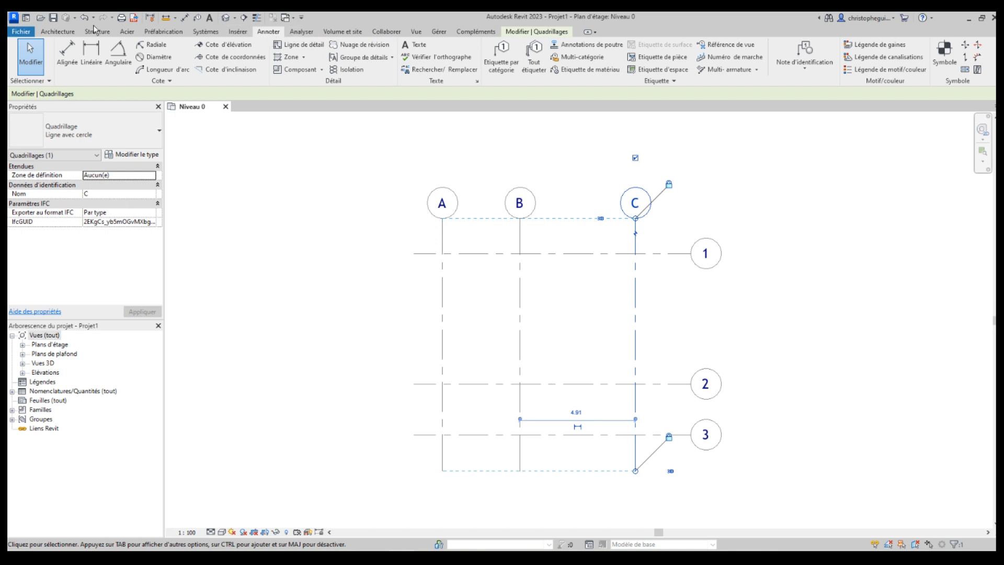
pyautogui.click(67, 52)
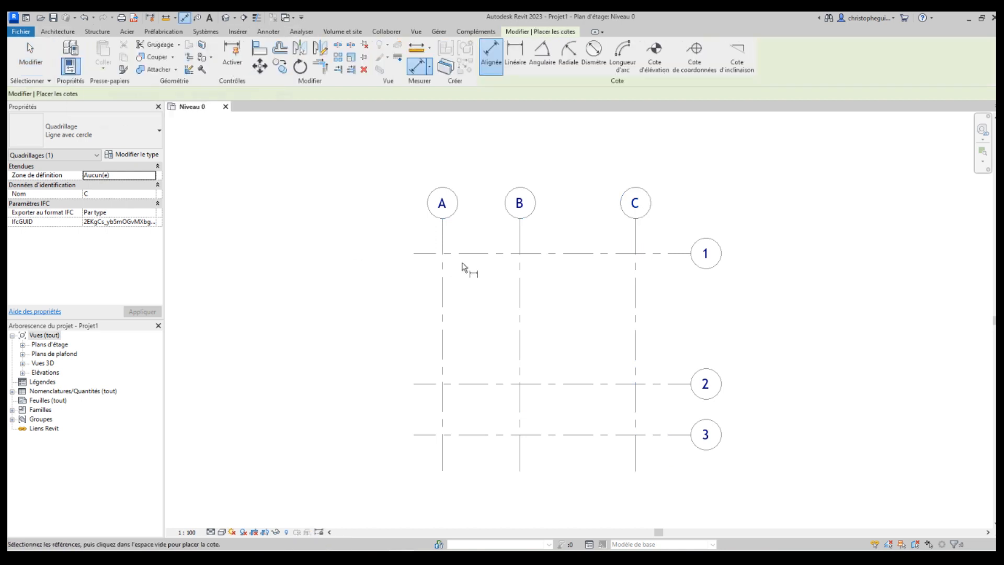
pyautogui.click(442, 242)
pyautogui.click(520, 245)
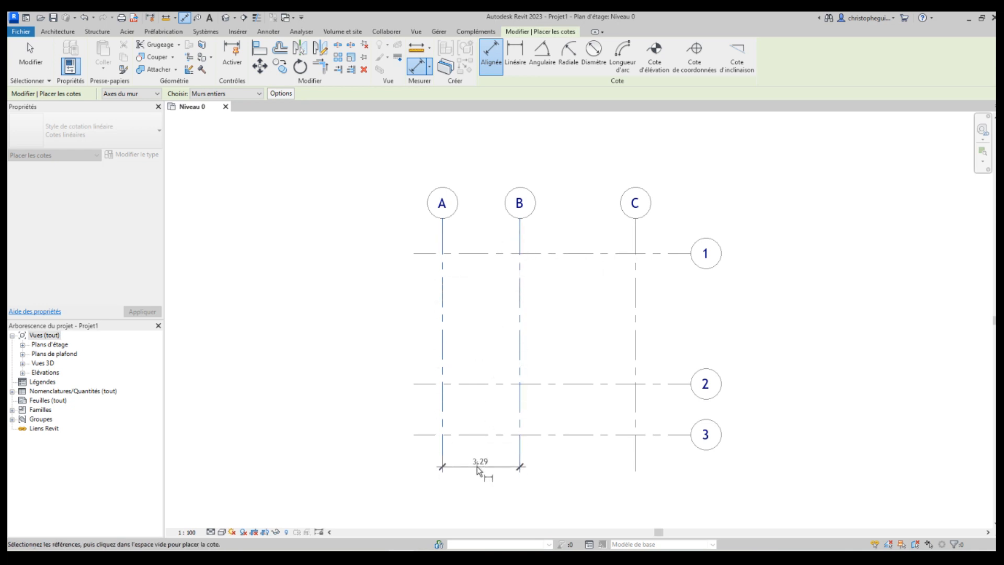
pyautogui.click(636, 468)
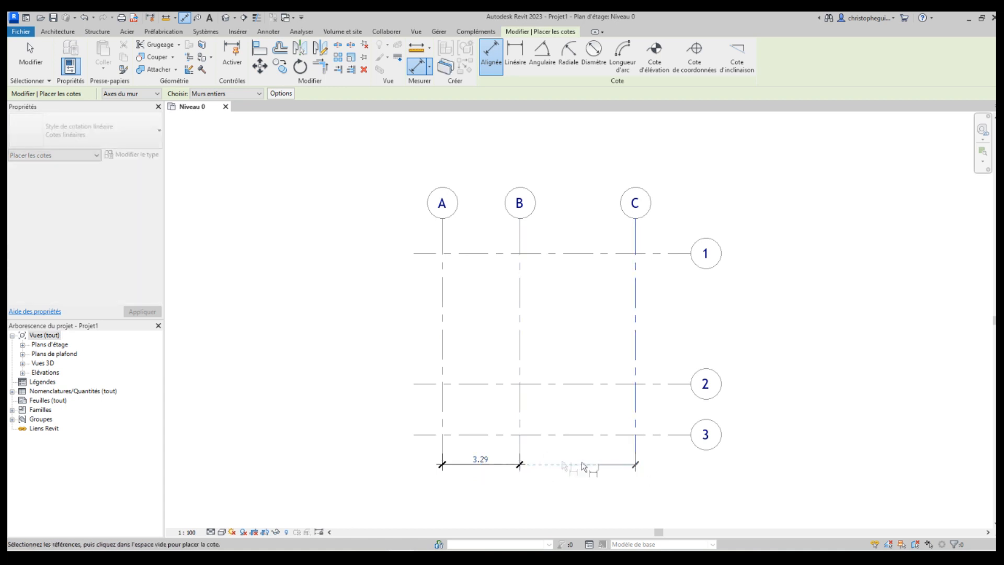
pyautogui.click(522, 455)
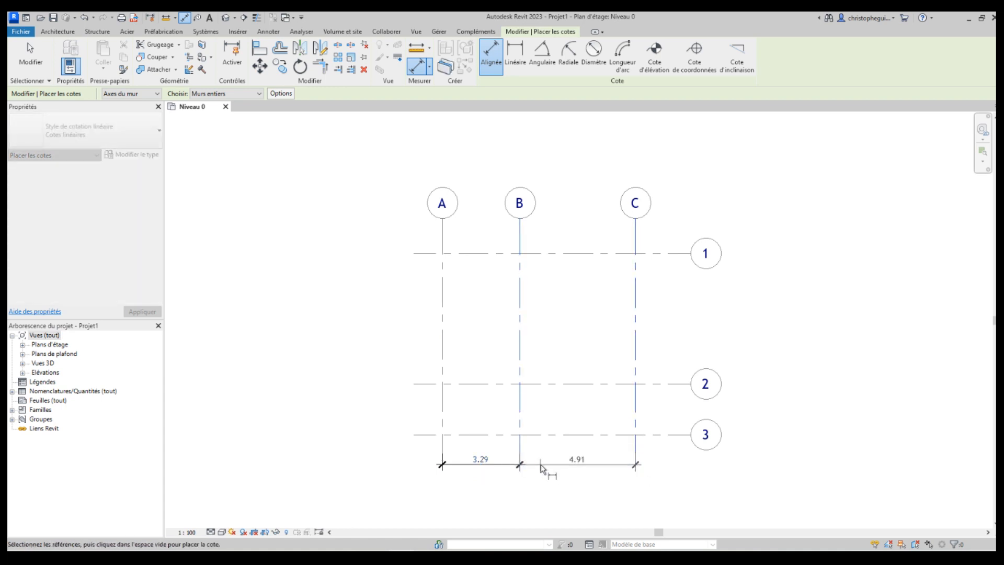
pyautogui.click(556, 469)
# Add an overall aligned dimension from grid A to grid C beneath the two partial dimensions
pyautogui.click(443, 466)
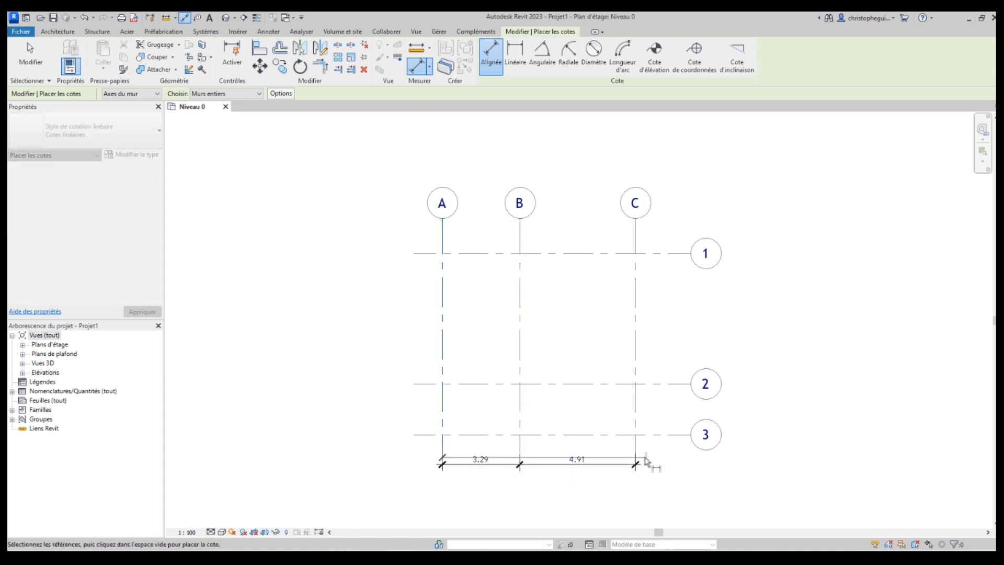
pyautogui.click(637, 464)
pyautogui.click(569, 482)
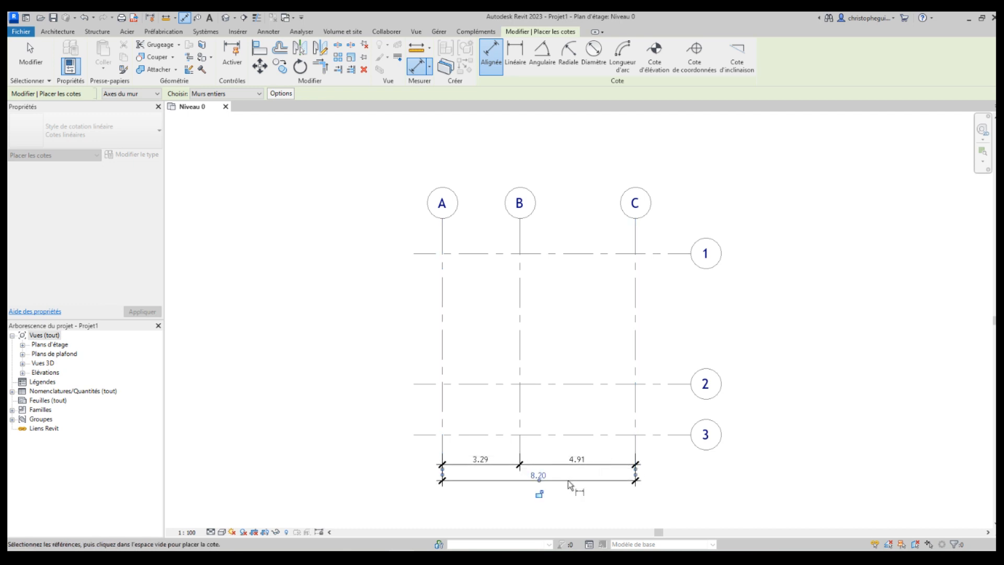
# Add aligned dimensions between grids 1 and 2 and between grids 2 and 3, in one line just outside grid A
pyautogui.click(420, 256)
pyautogui.click(417, 385)
pyautogui.click(421, 360)
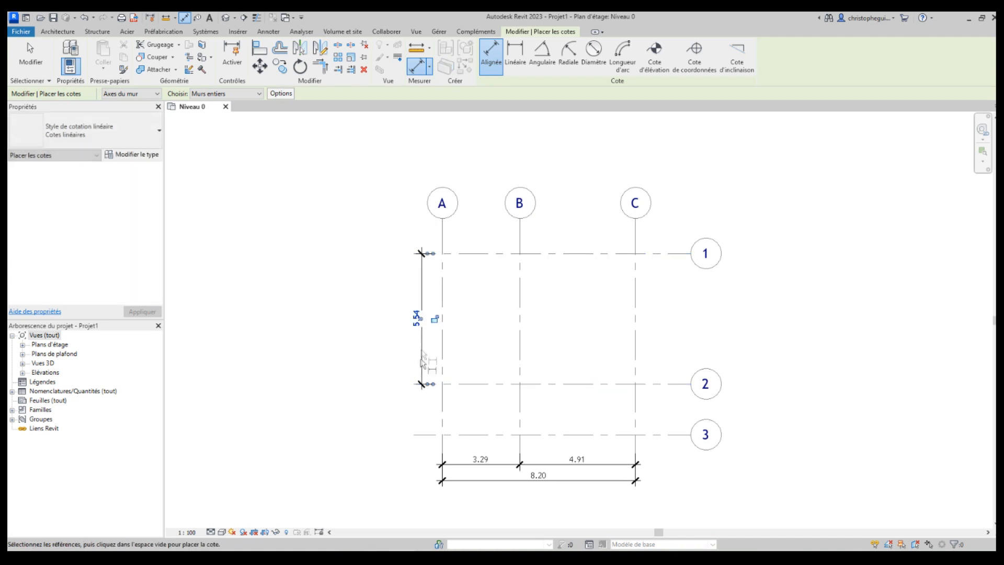
pyautogui.click(424, 434)
pyautogui.click(433, 385)
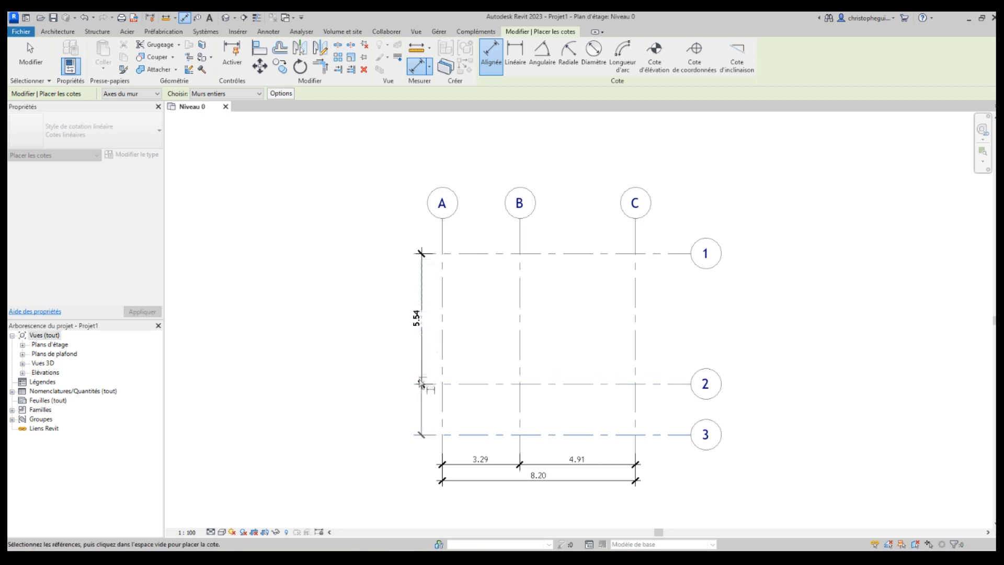
pyautogui.click(418, 396)
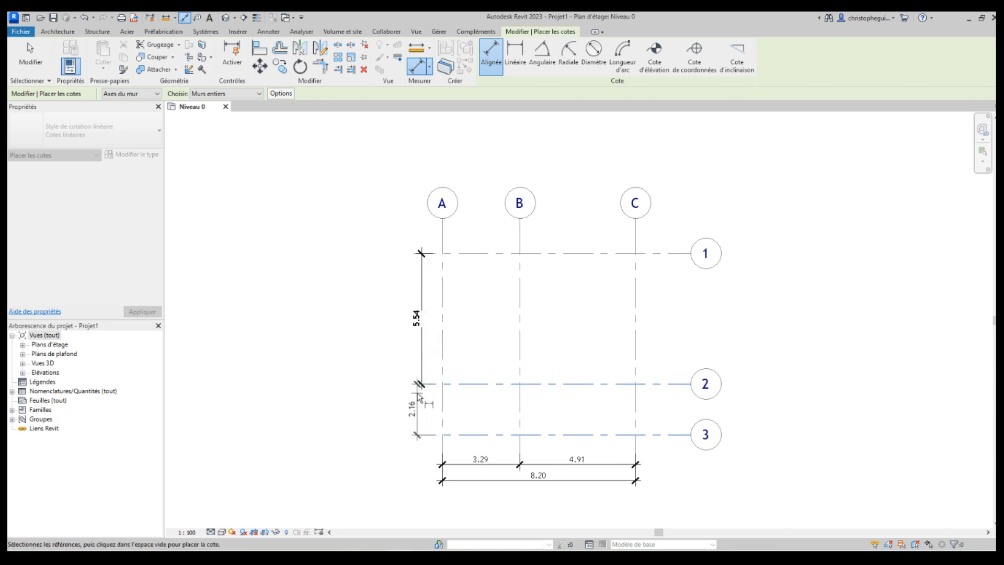
# Add an overall aligned dimension from grid 1 to grid 3 outside the two partial dimensions and finish dimensioning
pyautogui.click(432, 256)
pyautogui.click(433, 435)
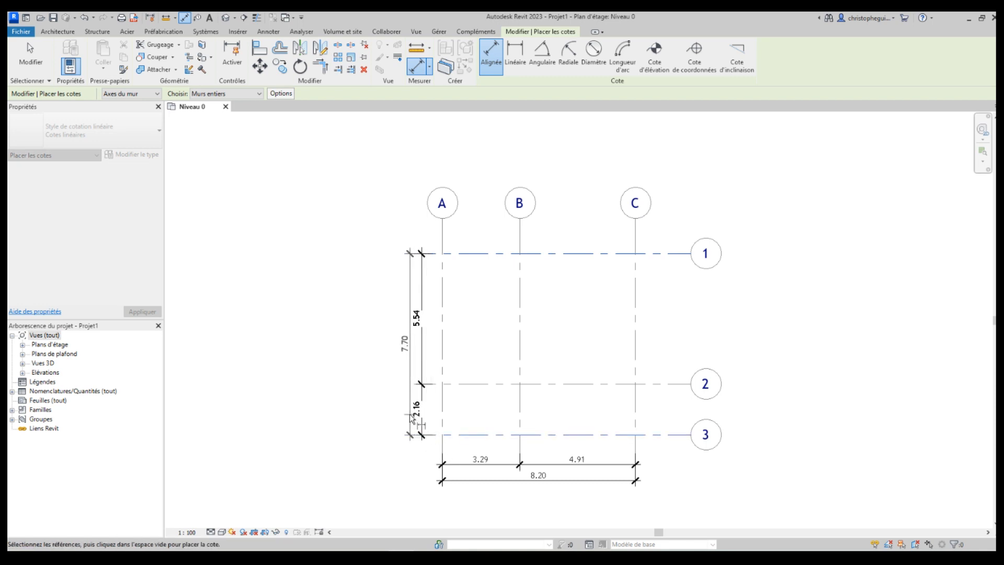
pyautogui.click(407, 418)
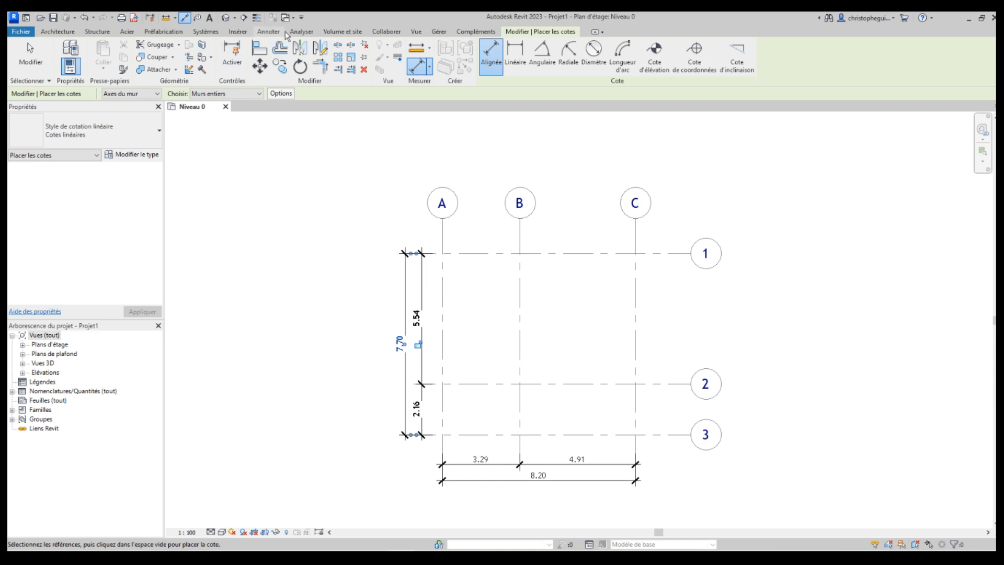
pyautogui.click(268, 31)
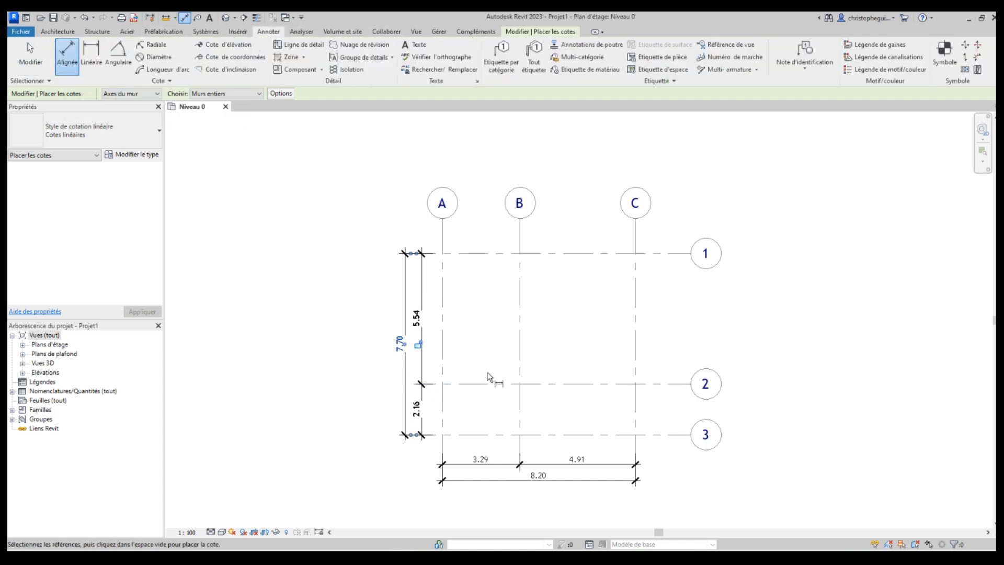
pyautogui.press('Escape')
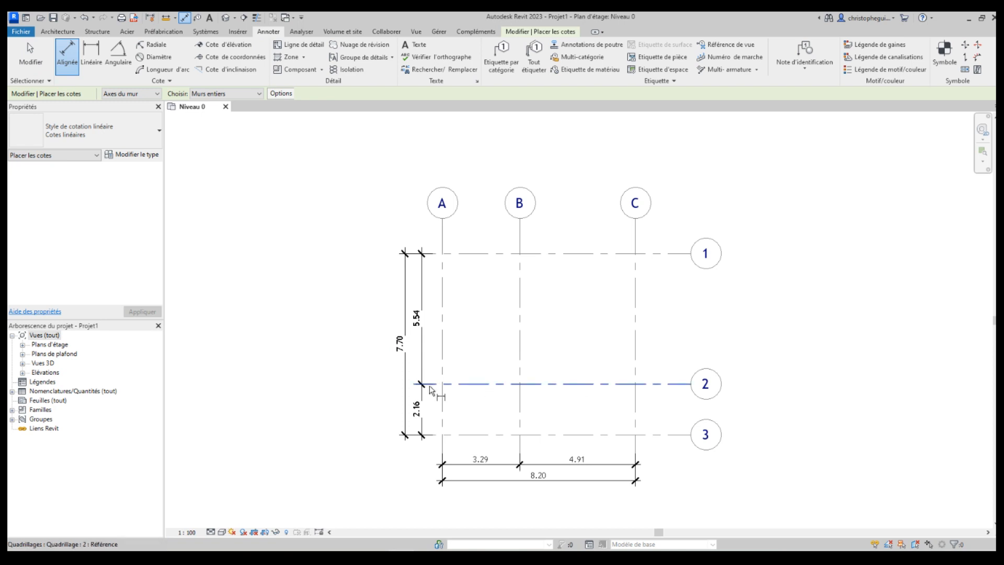
# Rename the Niveau 0 floor plan view as Soubassement
pyautogui.click(53, 34)
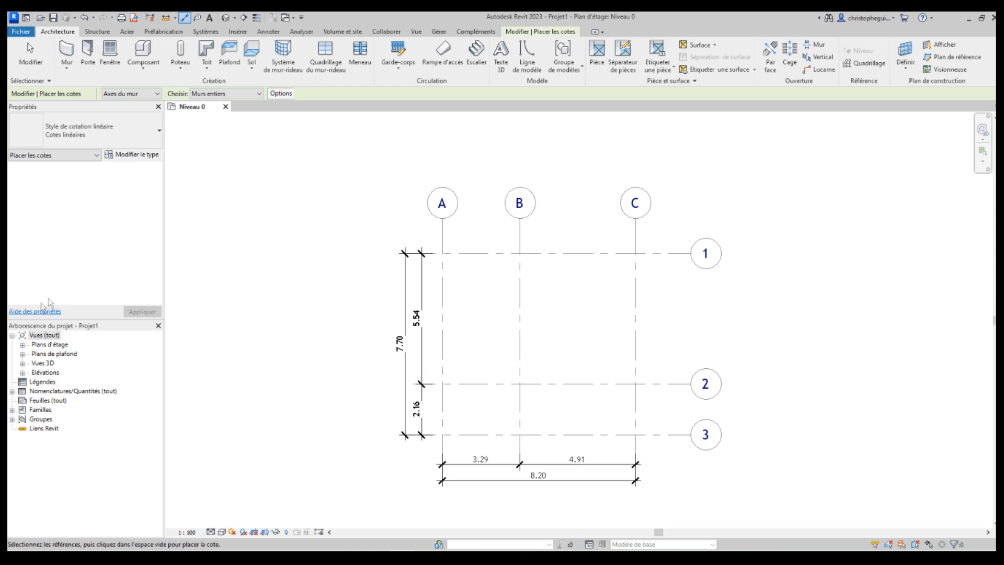
pyautogui.click(22, 345)
pyautogui.click(23, 345)
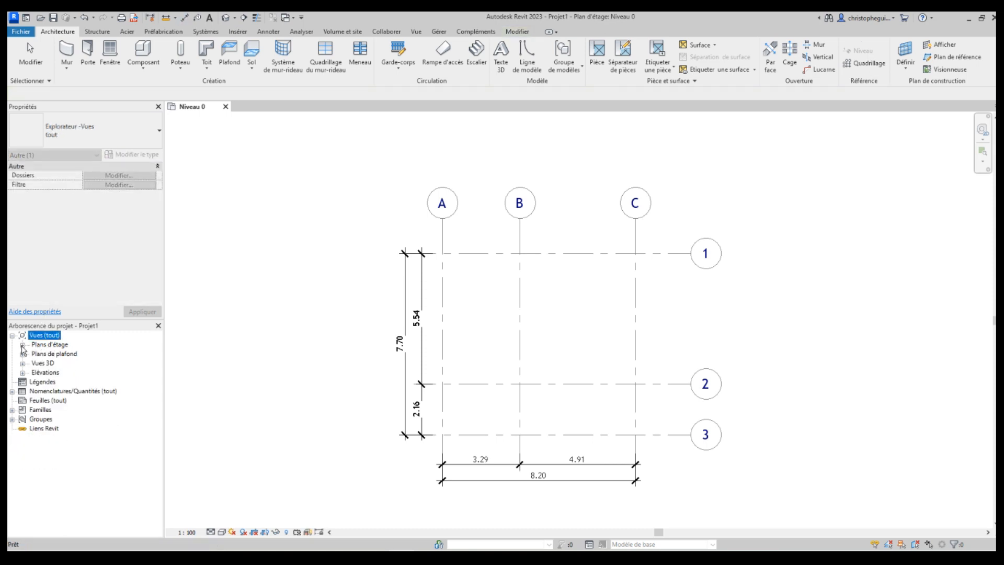
pyautogui.click(22, 346)
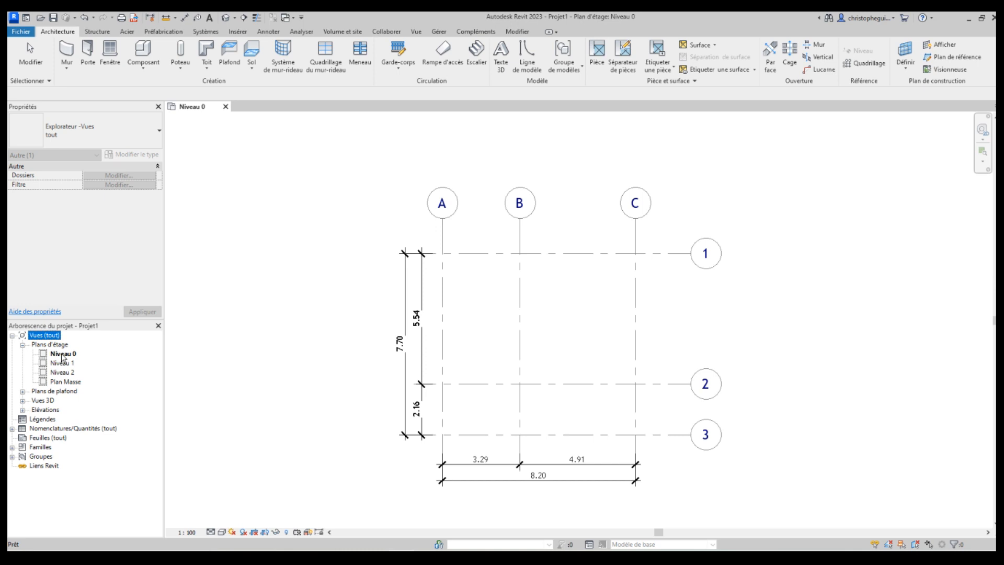
pyautogui.click(62, 354)
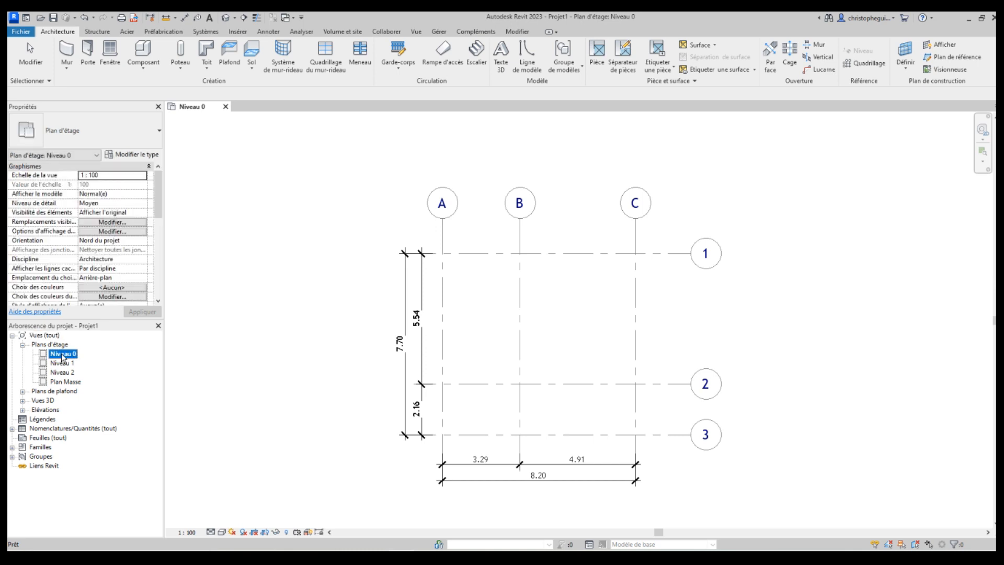
pyautogui.click(61, 356)
pyautogui.write('Soubassement')
pyautogui.press('Return')
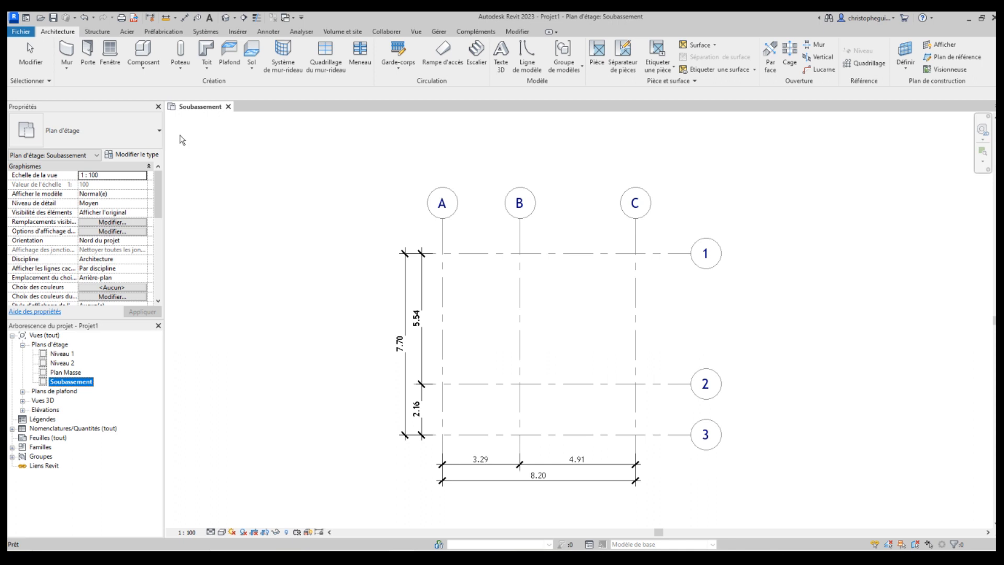
# Start an architectural wall using the basic wall type Générique - Ext. 200 mm
pyautogui.click(67, 69)
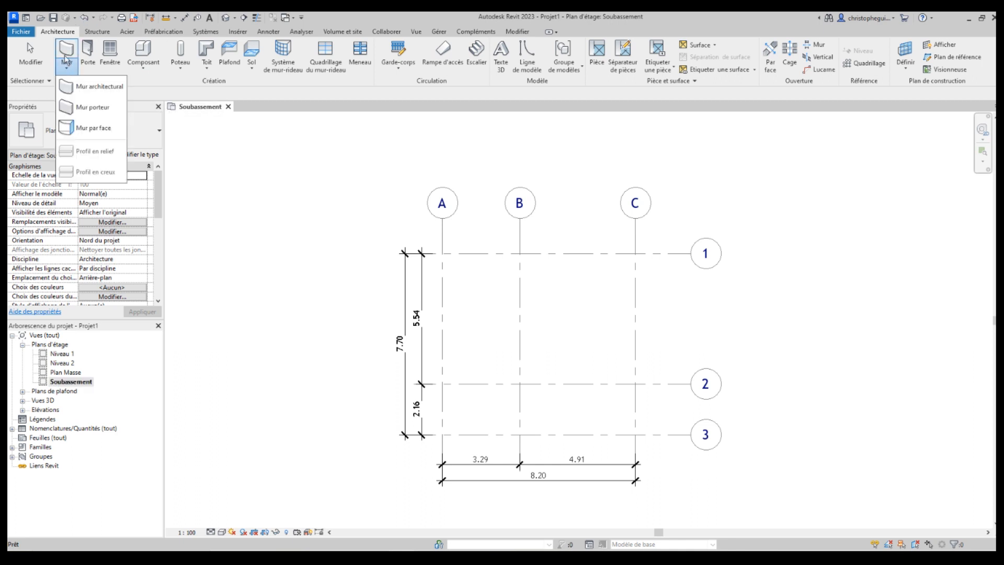
pyautogui.click(85, 88)
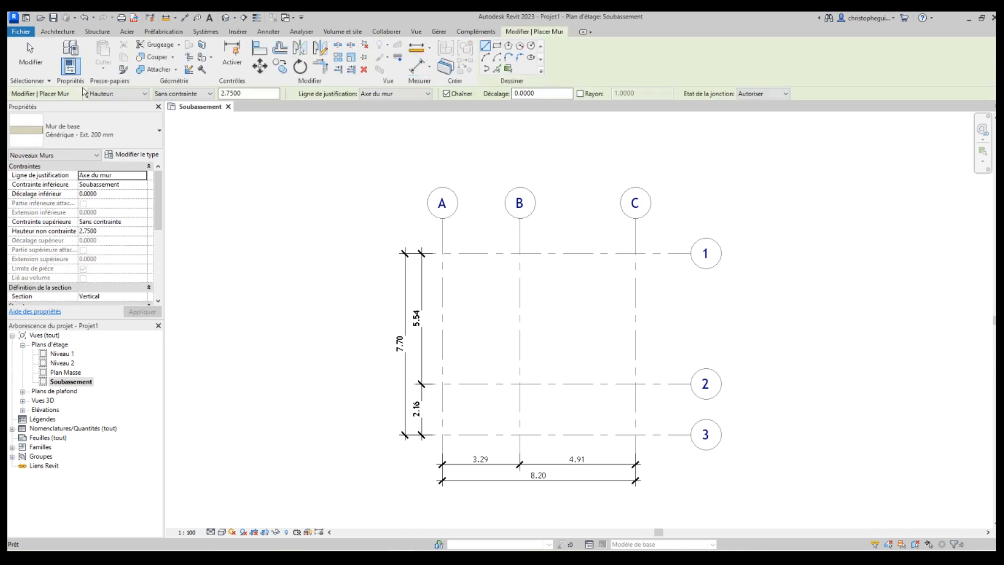
pyautogui.click(158, 133)
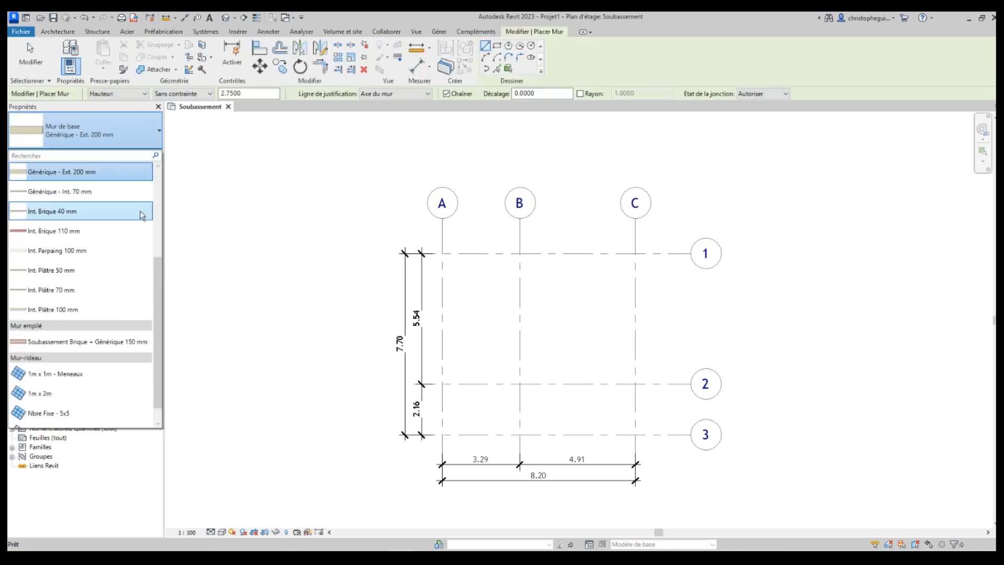
pyautogui.scroll(2, 140, 212)
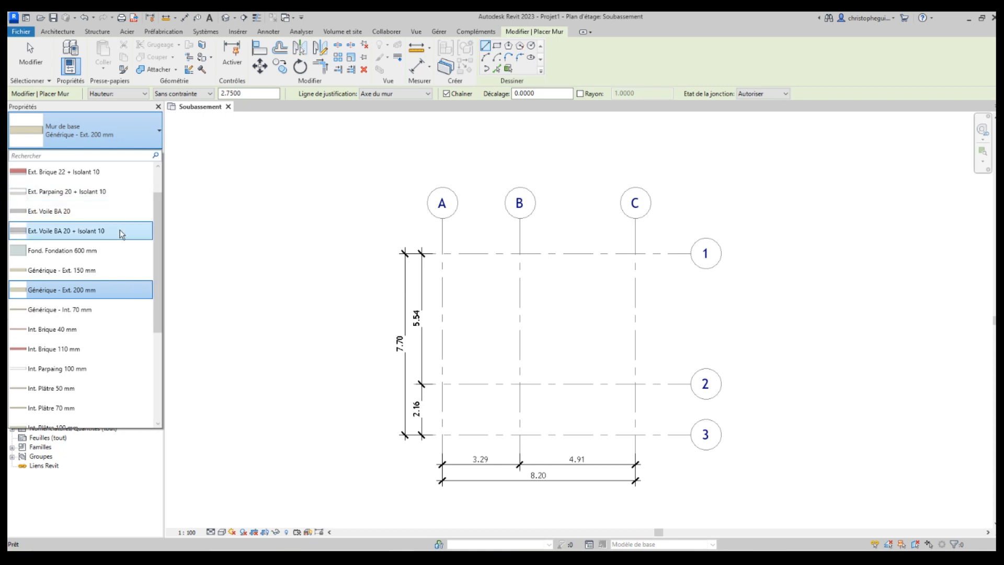
pyautogui.click(85, 291)
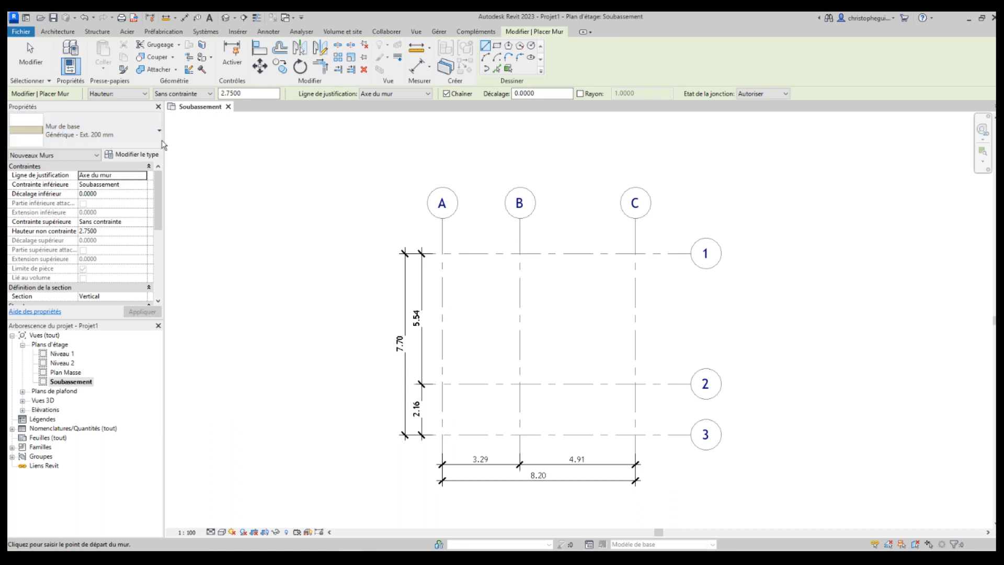
# Duplicate the current wall type and name the copy Générique - Ext. 270 mm 2
pyautogui.click(132, 156)
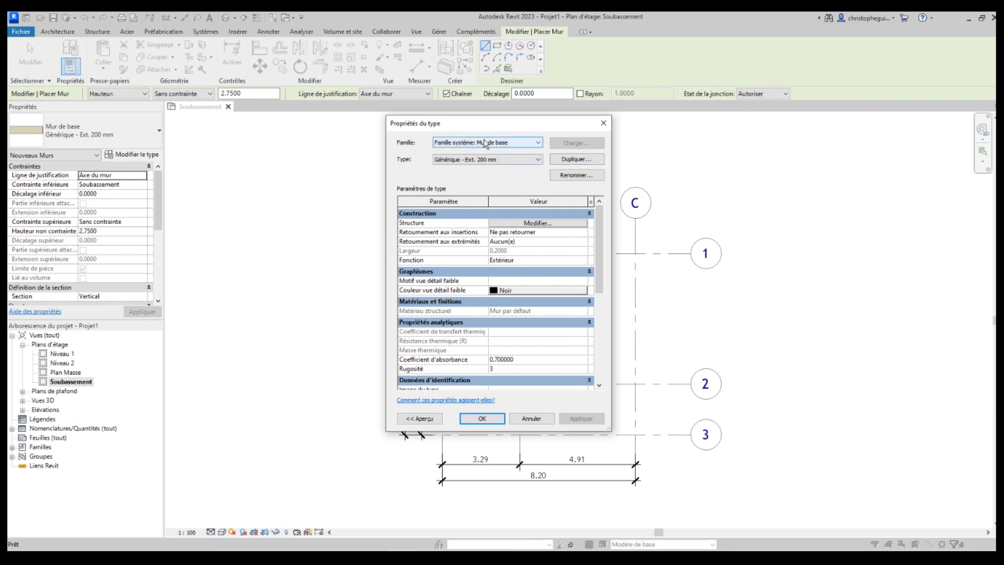
pyautogui.click(581, 161)
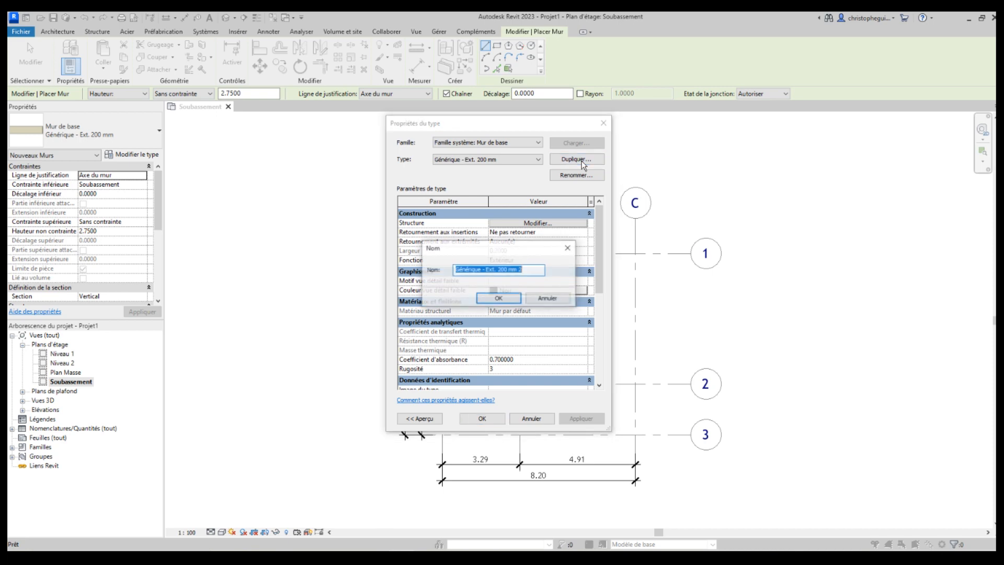
pyautogui.click(505, 270)
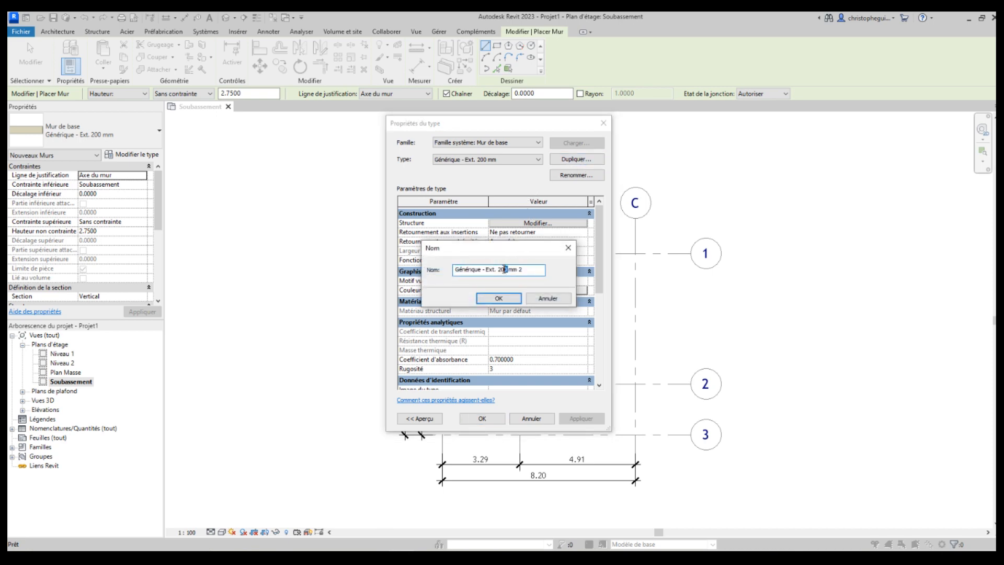
pyautogui.write('7')
pyautogui.click(499, 298)
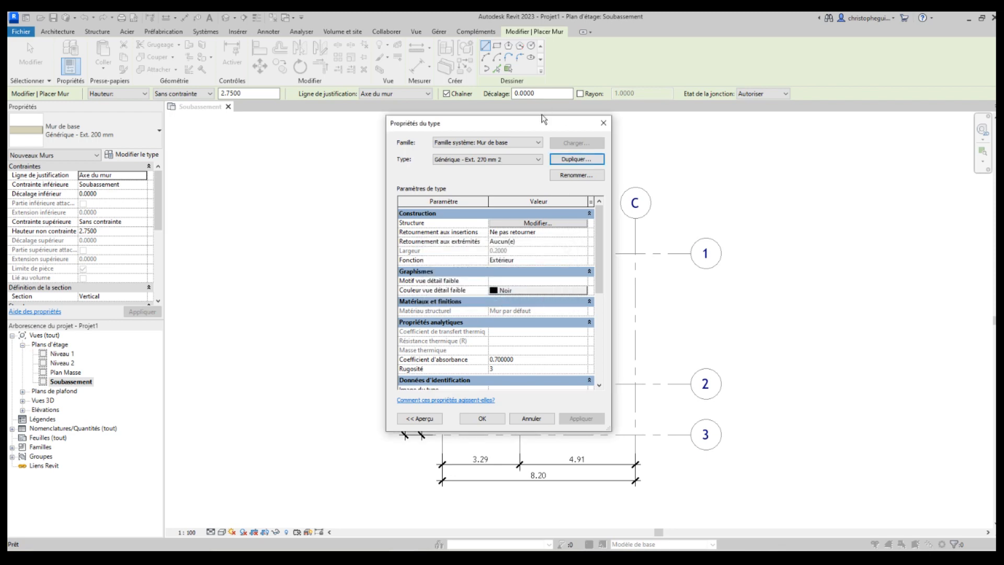
# Open the new wall type's layer structure and set the Porteur/Ossature layer's thickness to 0.25 m
pyautogui.click(527, 224)
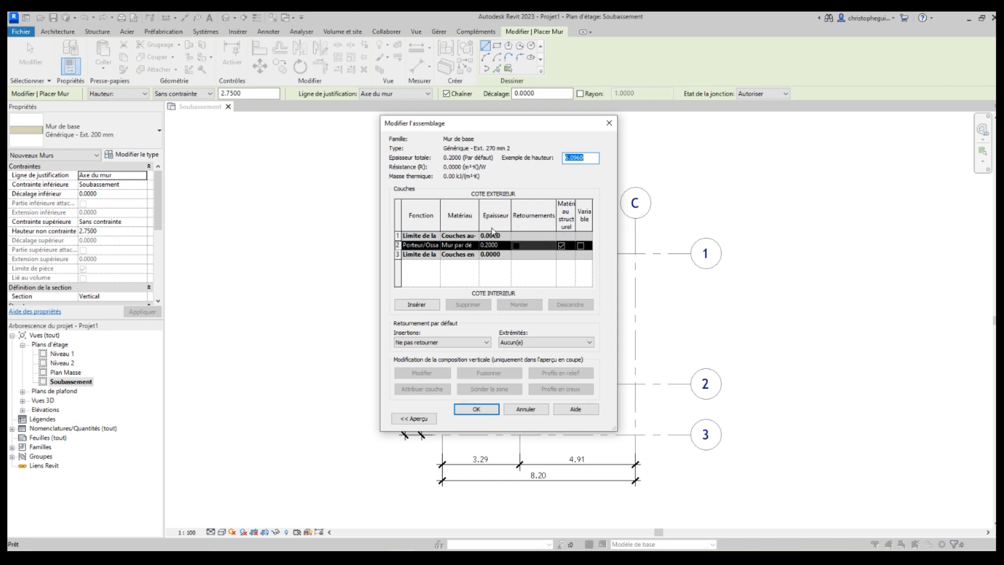
pyautogui.click(487, 246)
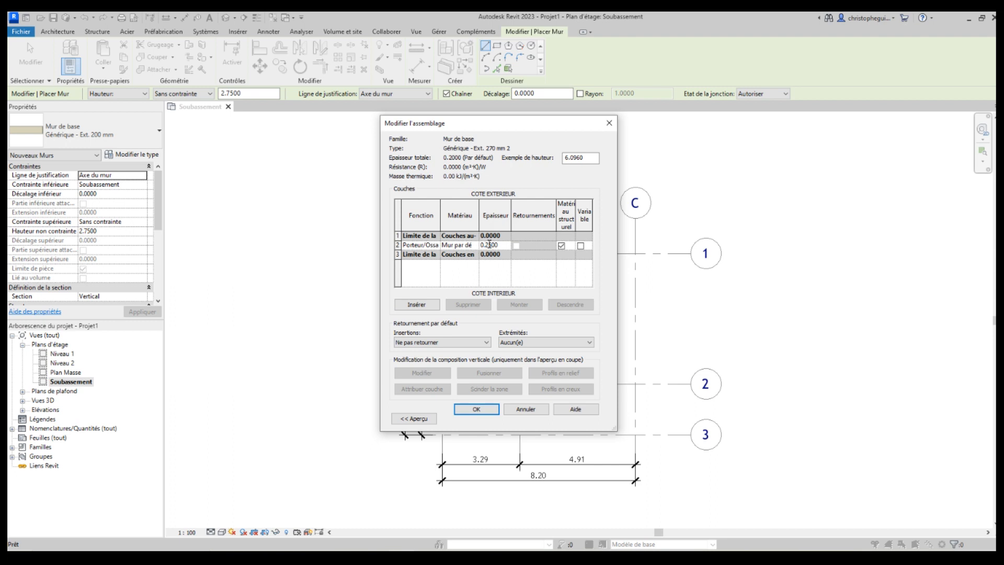
pyautogui.click(412, 245)
# Insert a layer on the exterior side of the structural layer, 0.02 m thick, with function Finition 1 [4]
pyautogui.click(398, 245)
pyautogui.click(416, 306)
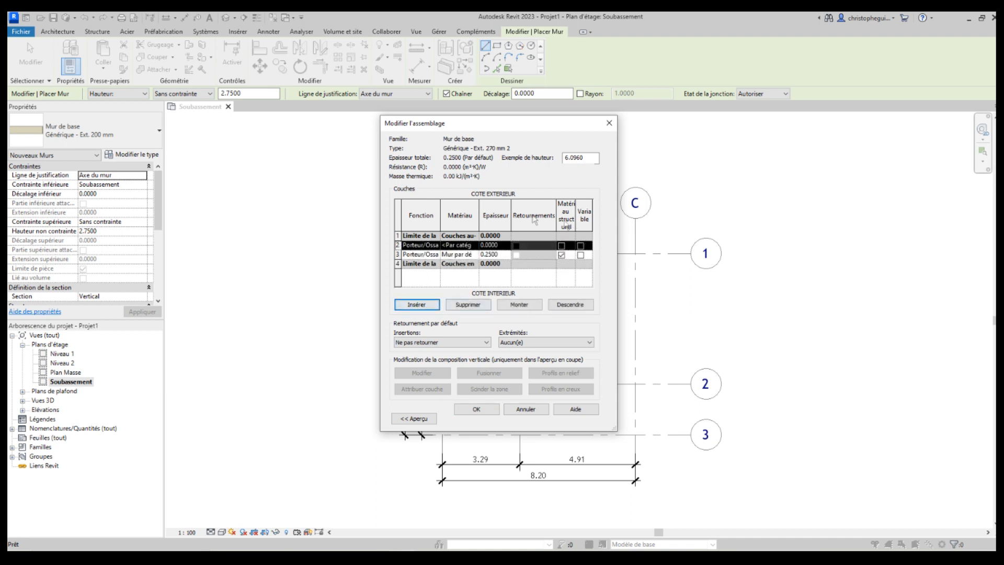
pyautogui.click(488, 245)
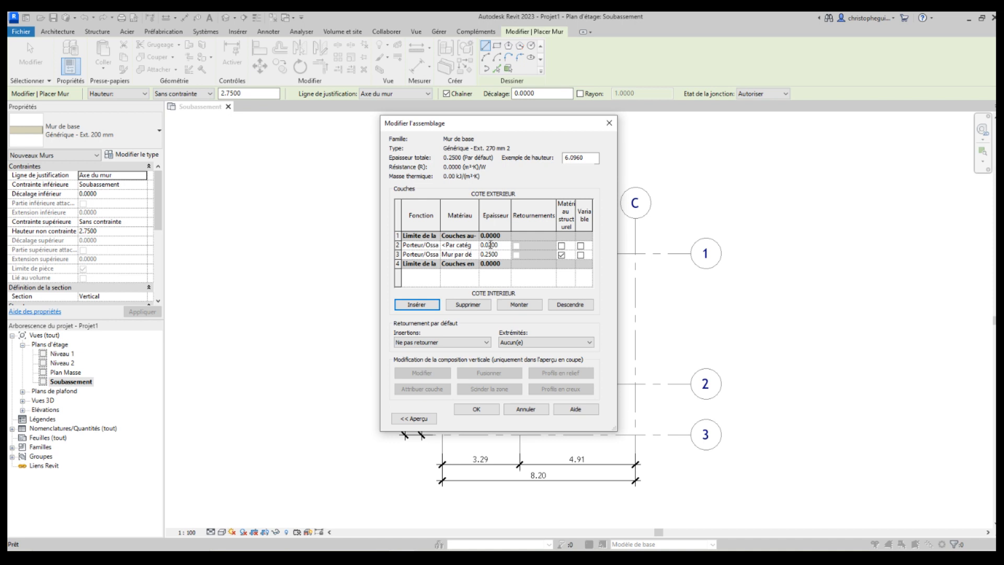
pyautogui.click(434, 246)
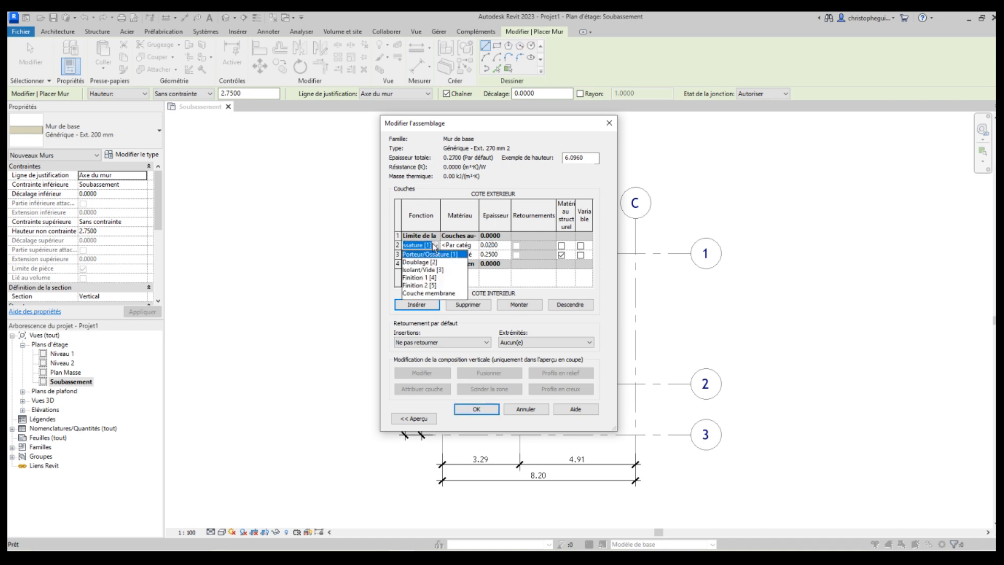
pyautogui.click(420, 278)
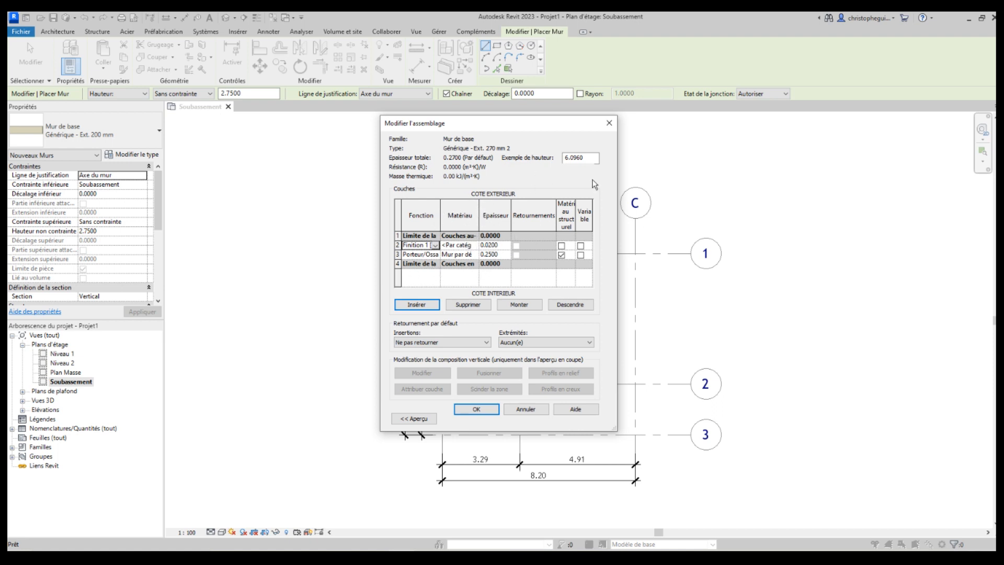
# Search the materials for "enduit" and assign Maçonnerie - Enduit to the Finition 1 layer
pyautogui.moveTo(617, 182); pyautogui.dragTo(734, 181)
pyautogui.click(514, 230)
pyautogui.click(524, 230)
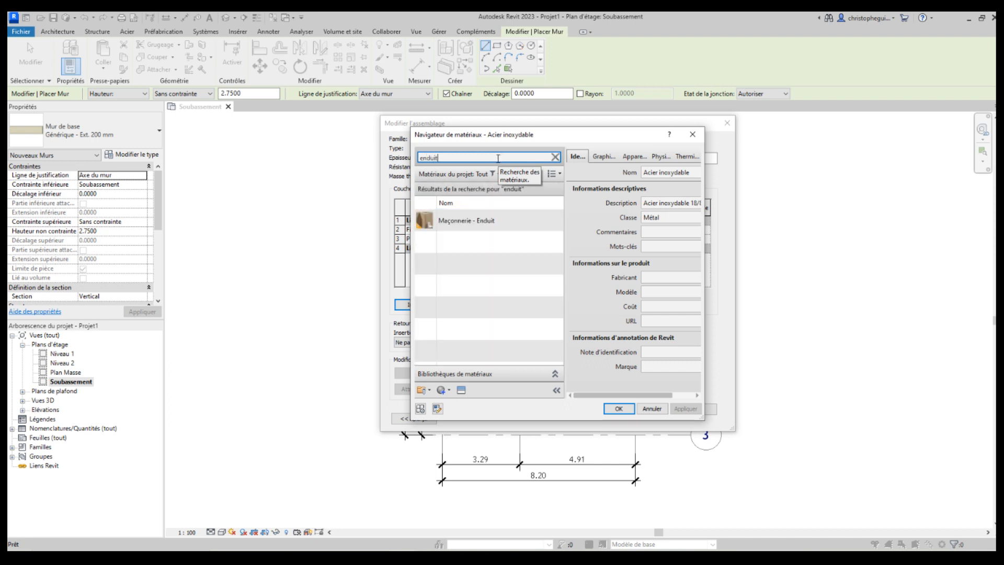
pyautogui.click(476, 222)
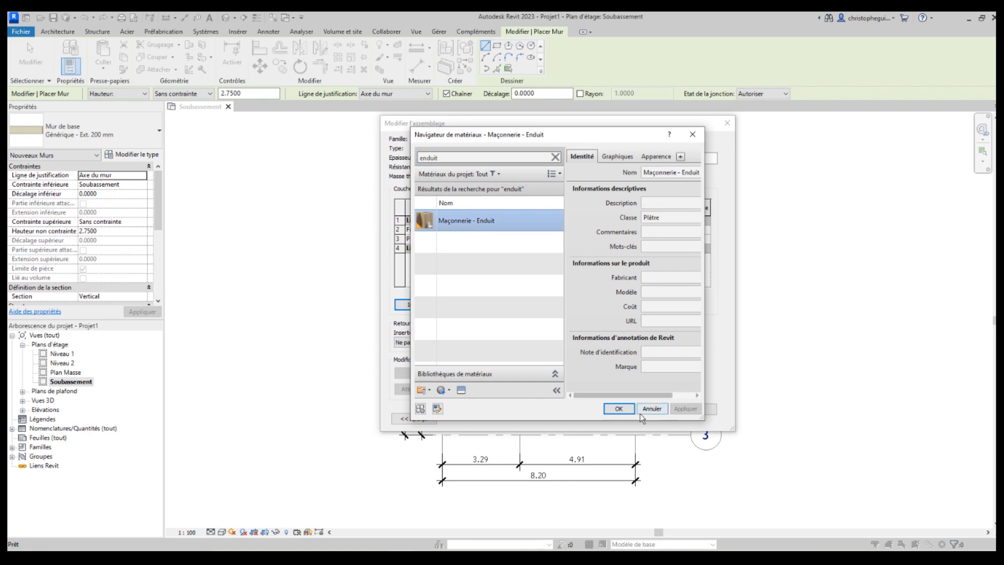
pyautogui.click(619, 408)
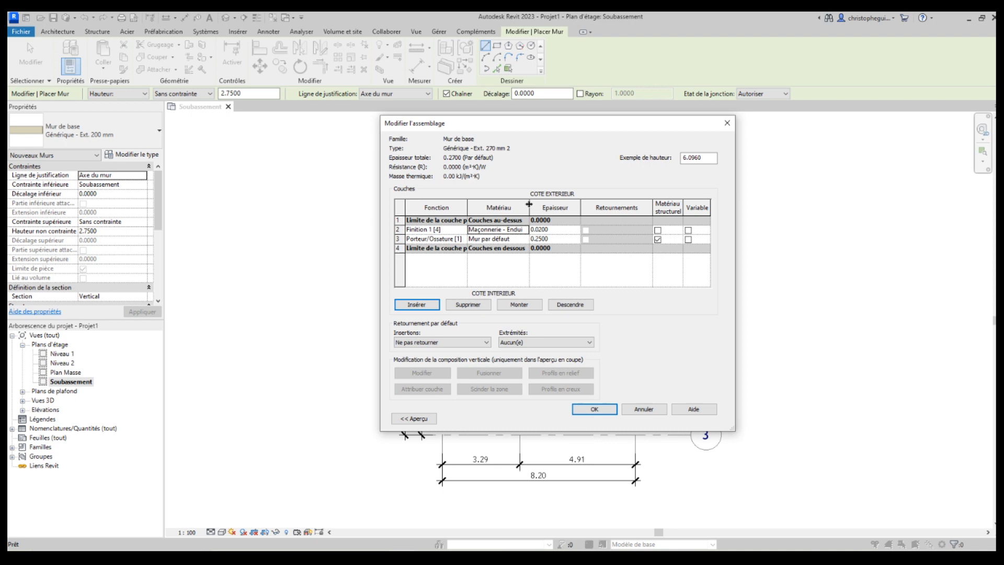
# Assign the material Maçonnerie - Béton to the Porteur/Ossature layer and confirm the wall type's structure and properties
pyautogui.moveTo(530, 204); pyautogui.dragTo(539, 203)
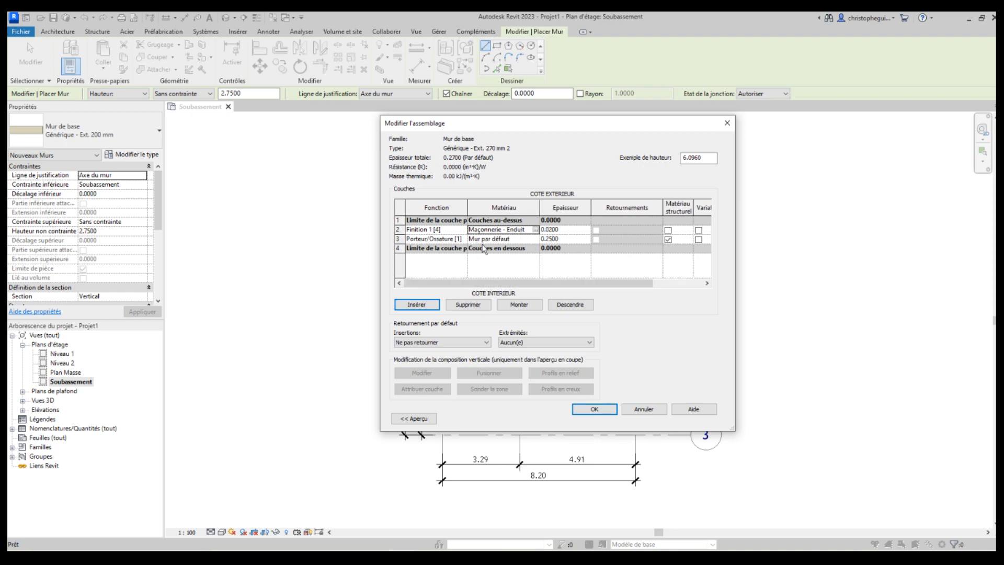
pyautogui.click(503, 239)
pyautogui.click(534, 239)
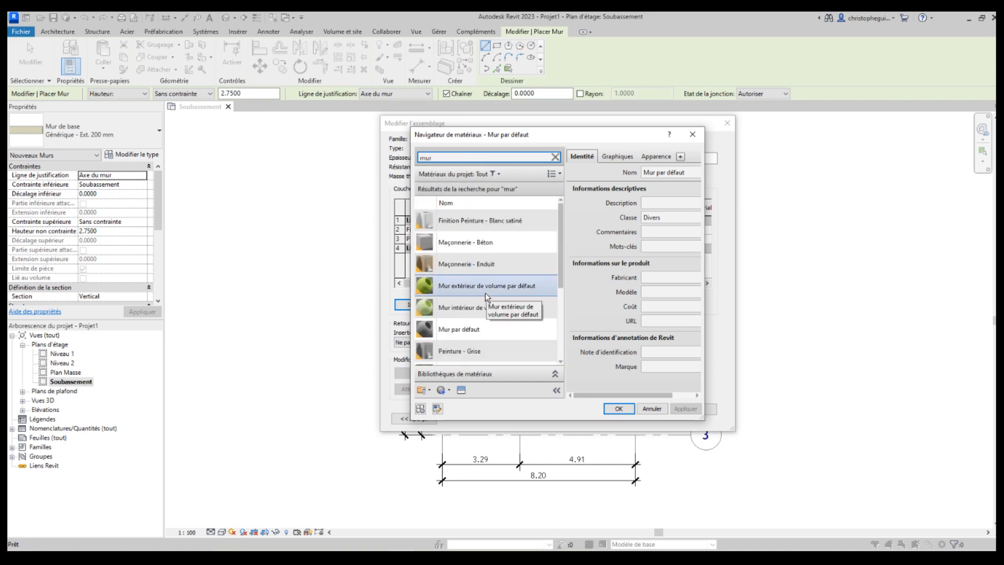
pyautogui.click(498, 245)
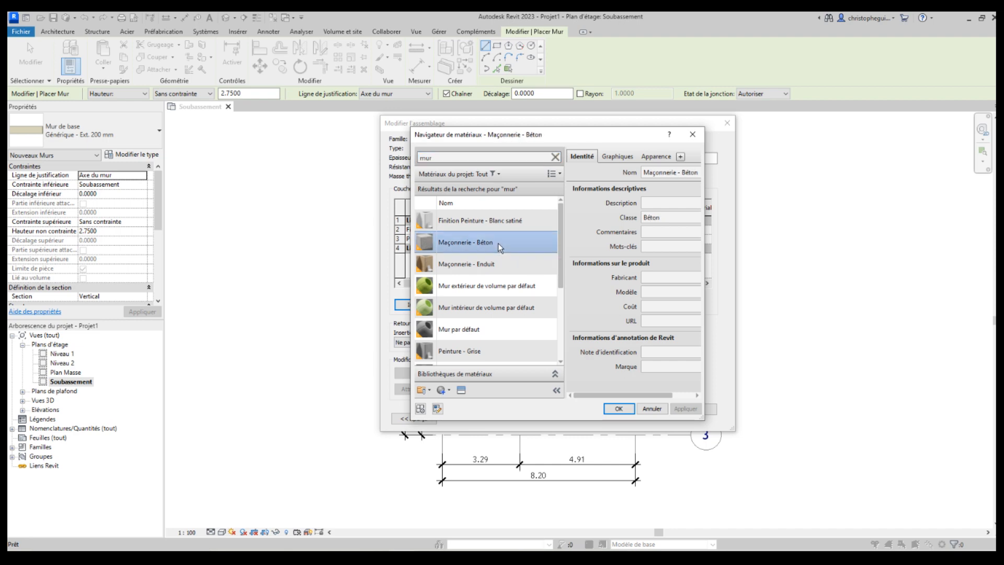
pyautogui.click(622, 408)
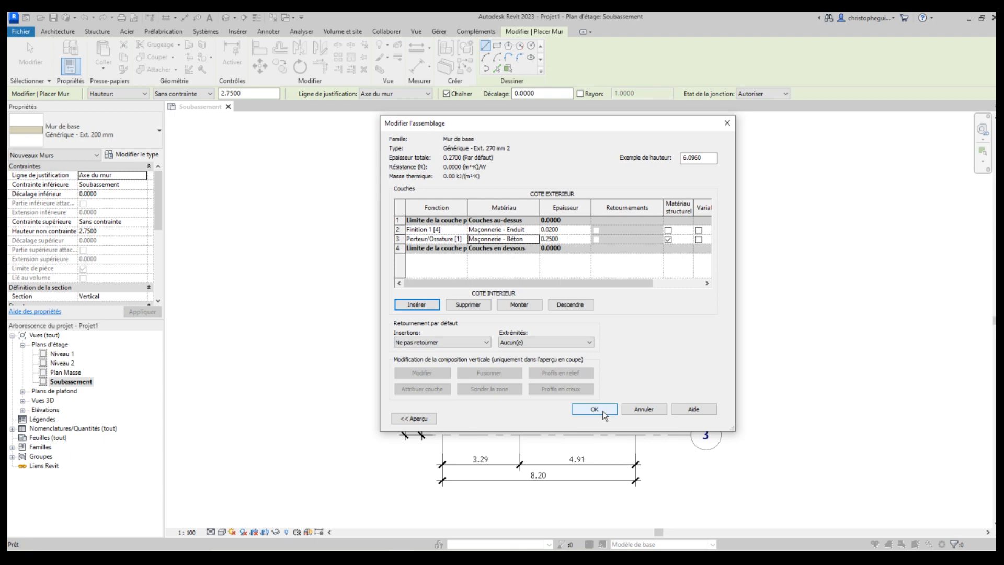
pyautogui.click(602, 410)
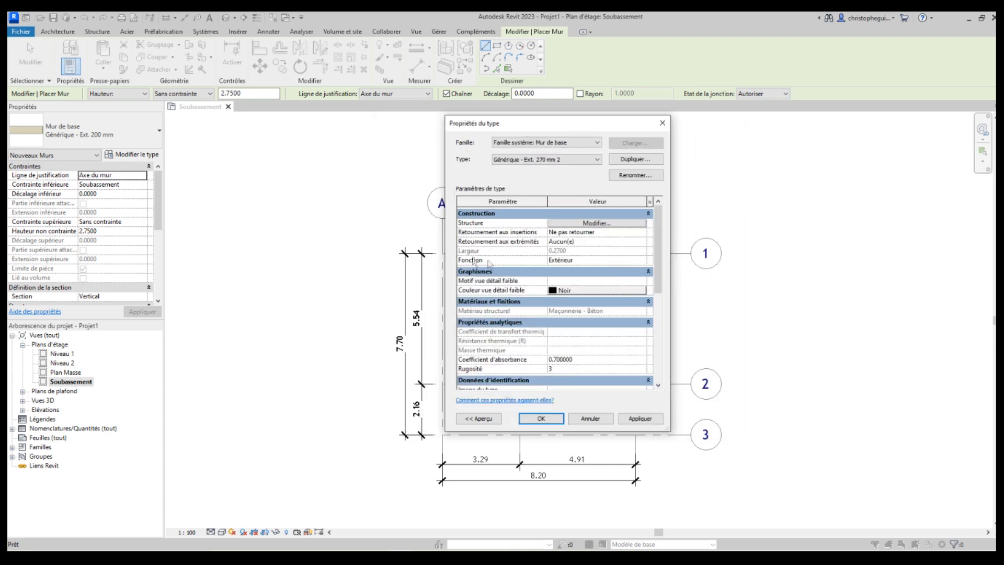
pyautogui.click(542, 418)
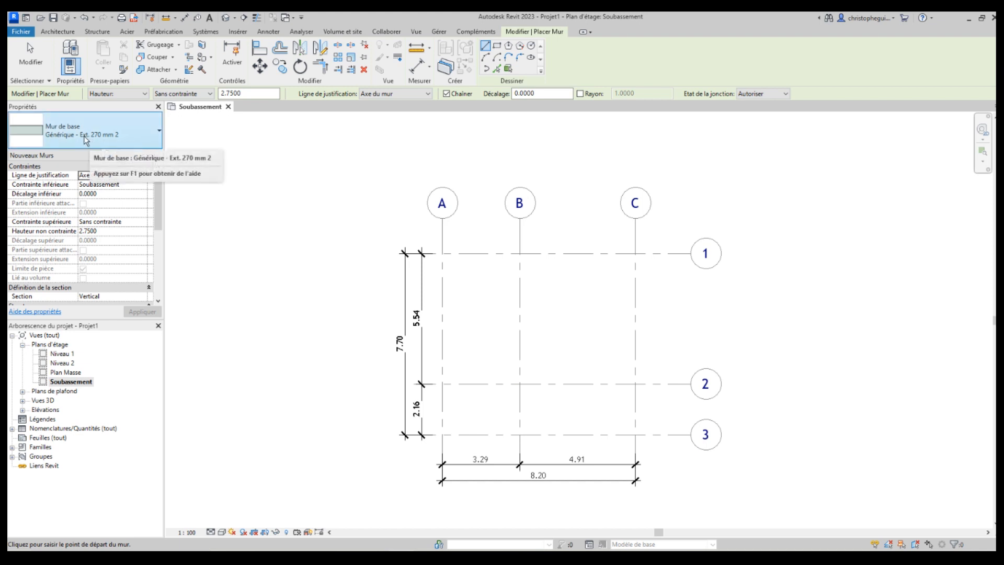
# Draw chained Générique - Ext. 270 mm 2 walls along grid A from grid 1 to grid 3, continuing along grid 3 to grid C
pyautogui.click(64, 32)
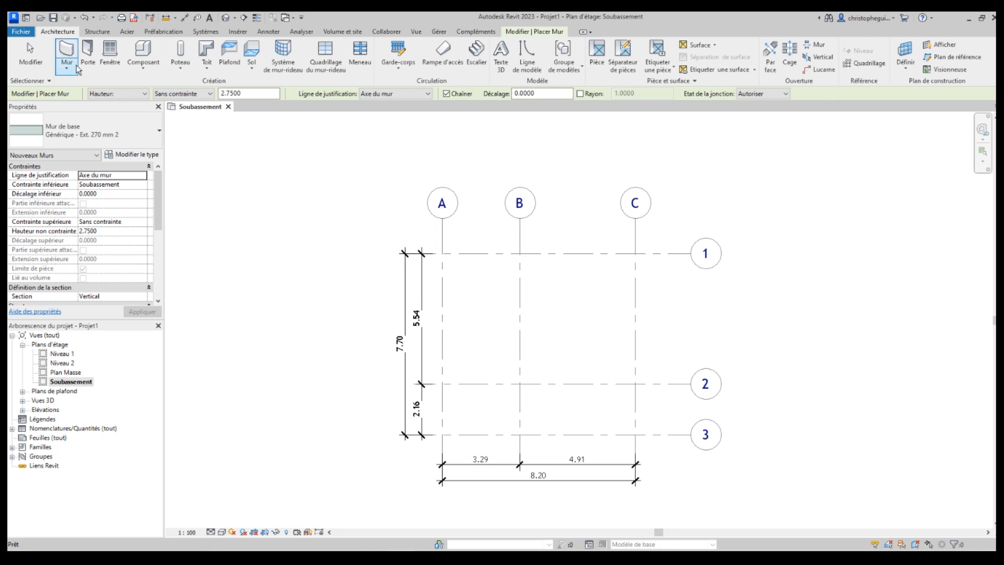
pyautogui.click(93, 138)
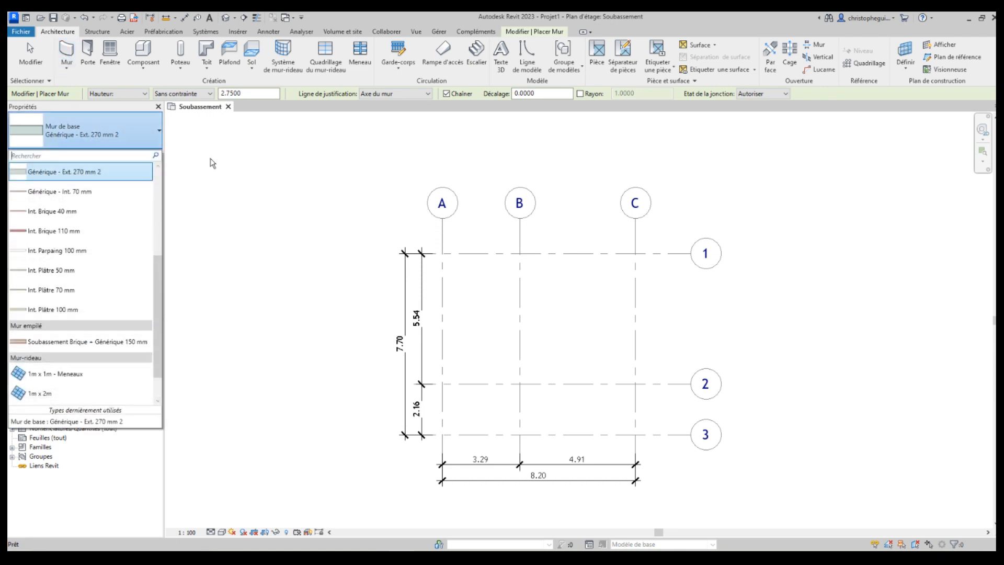
pyautogui.click(115, 167)
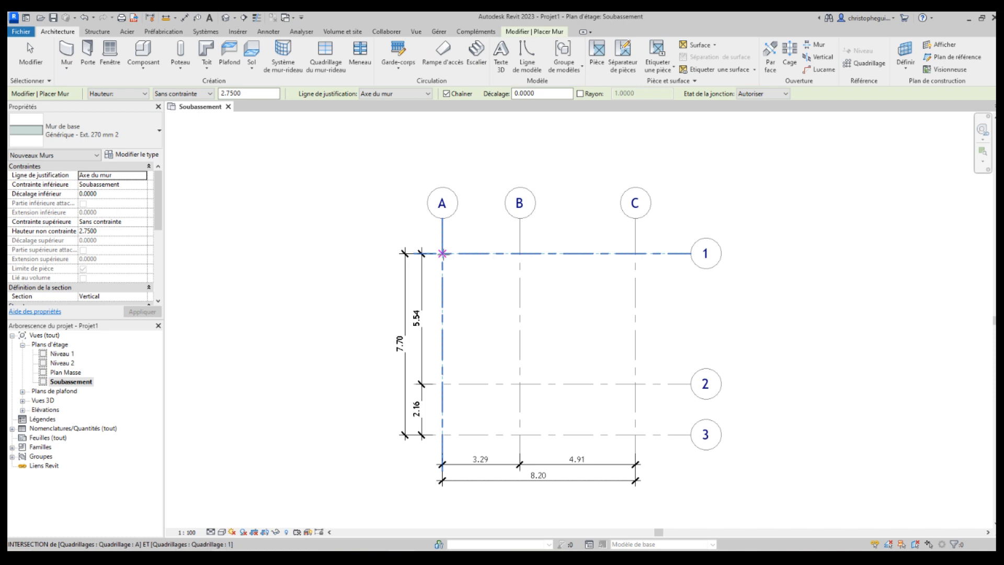
pyautogui.click(443, 254)
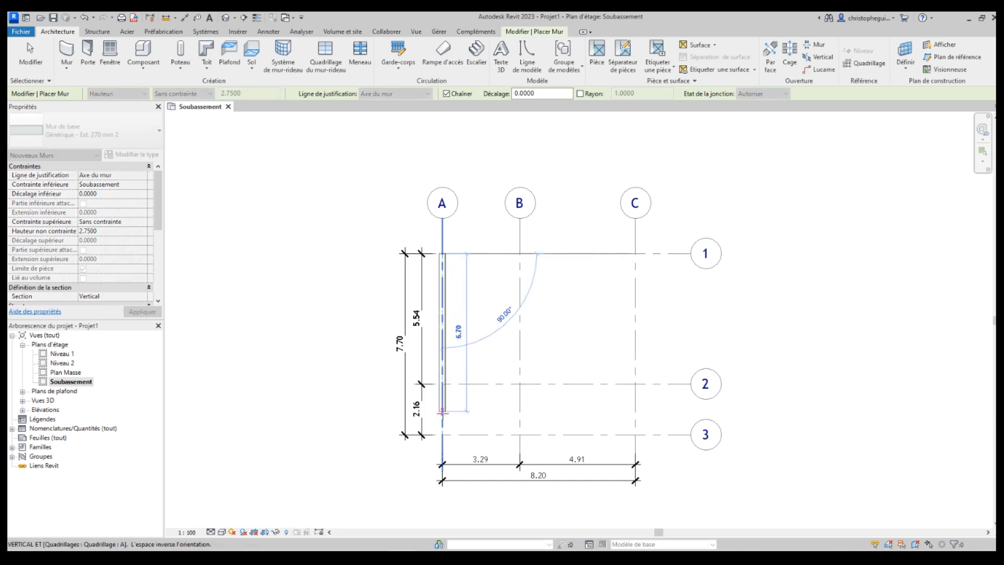
pyautogui.click(443, 435)
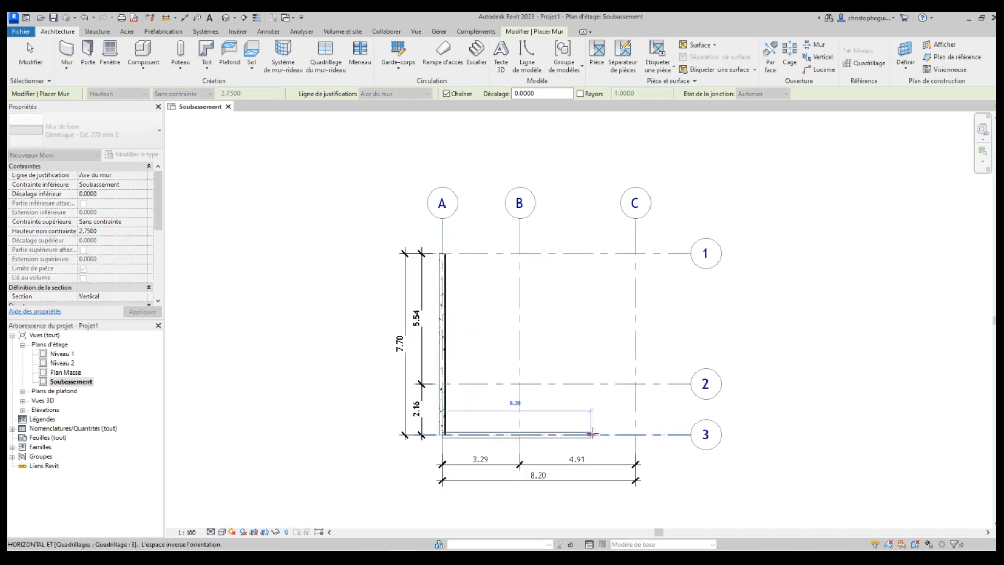
pyautogui.click(636, 434)
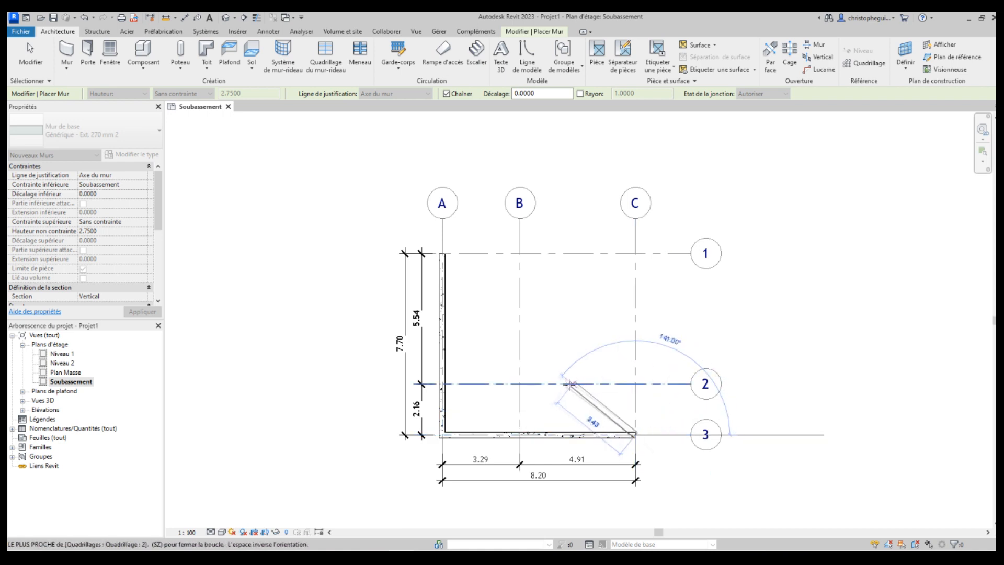
pyautogui.press('Escape')
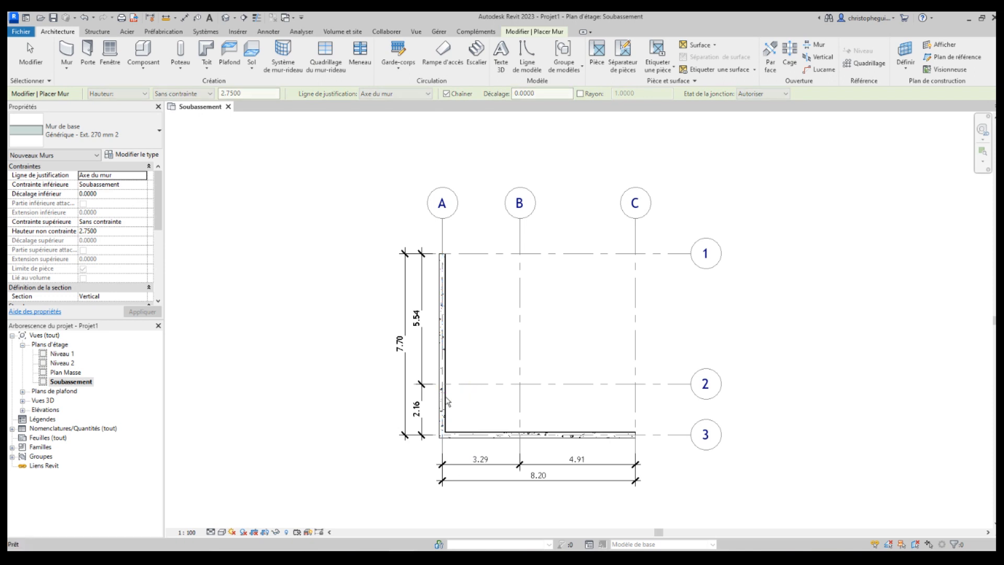
pyautogui.press('Escape')
# Flip the orientation of the wall on grid A so its finish layer faces outward
pyautogui.scroll(2, 451, 377)
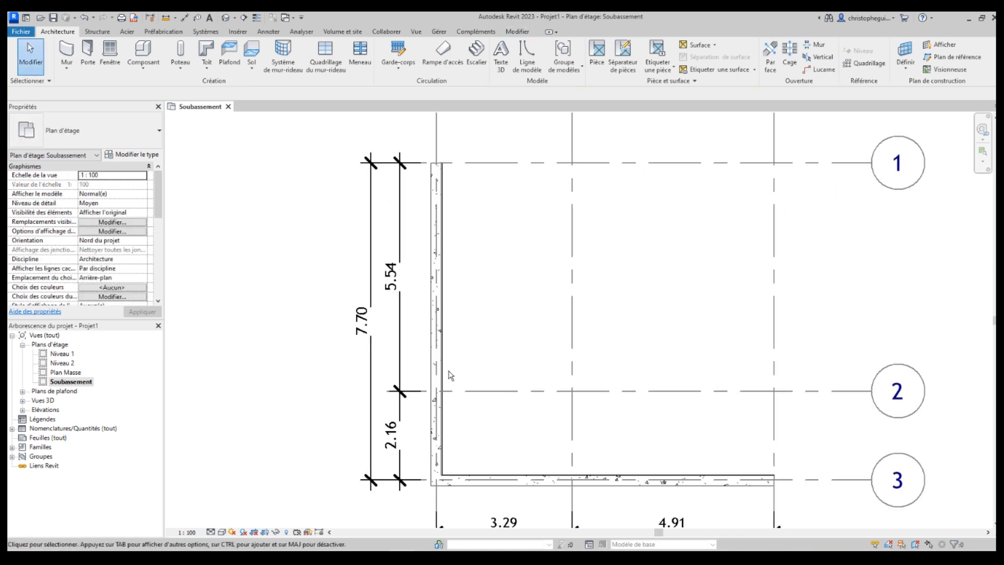
pyautogui.scroll(1, 450, 375)
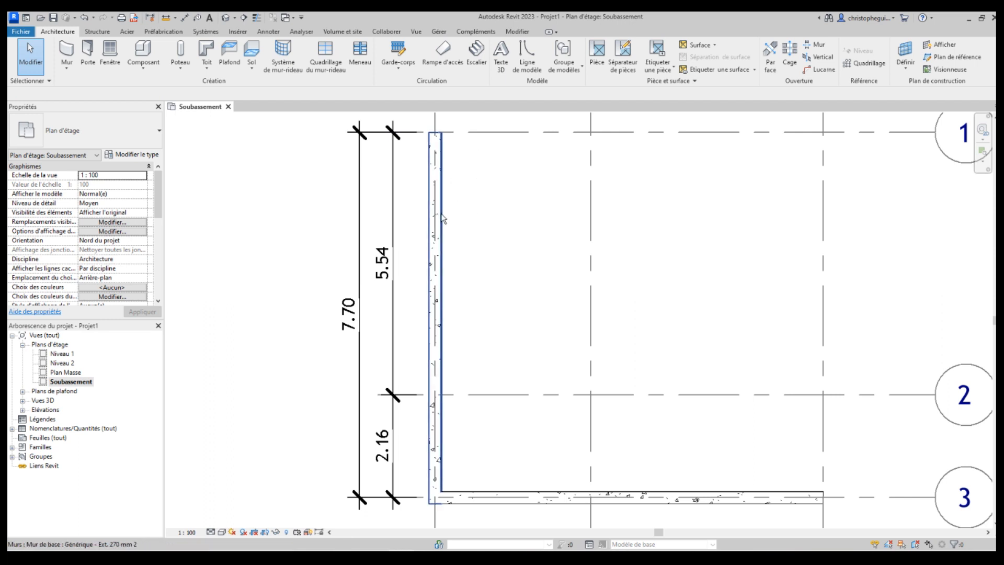
pyautogui.click(442, 217)
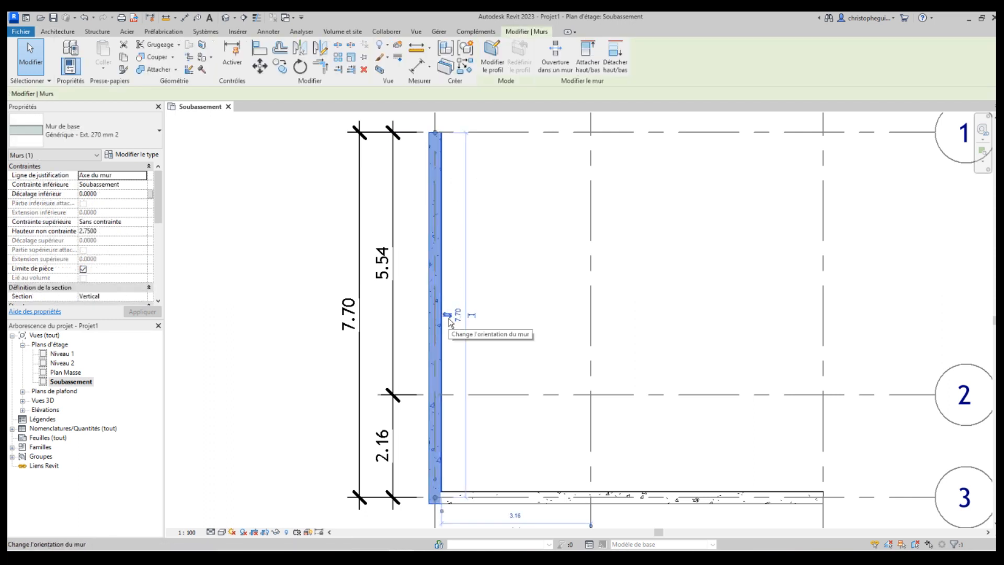
pyautogui.click(447, 316)
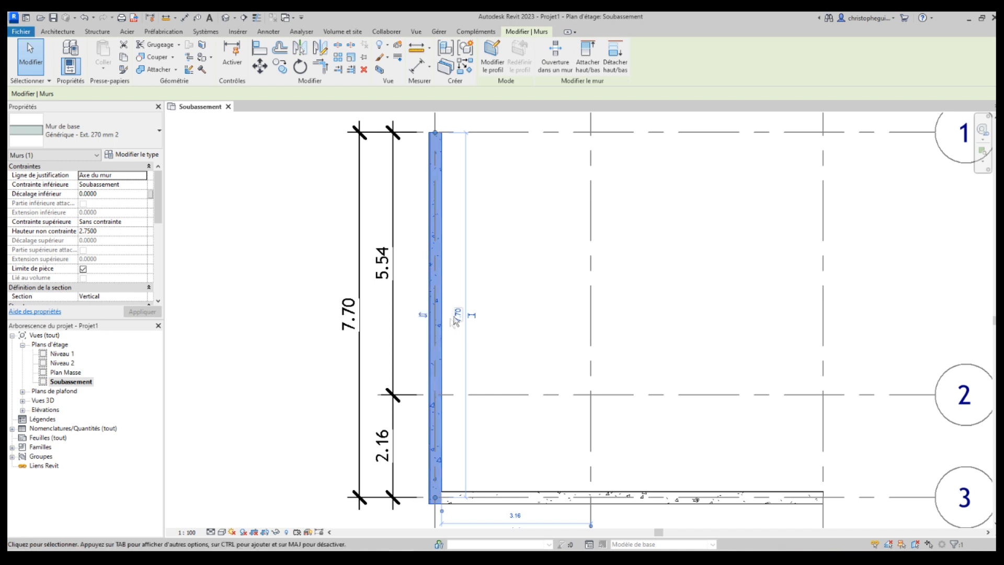
# Flip the wall on grid 3 so its finish layer faces outward, inspect its corner with grid A, and deselect it
pyautogui.click(488, 510)
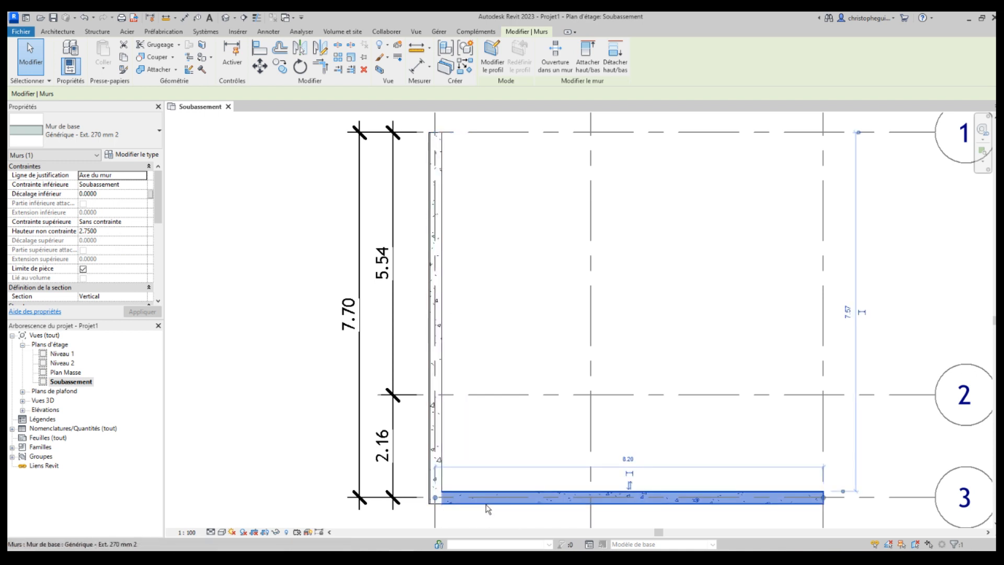
pyautogui.click(630, 485)
pyautogui.scroll(5, 436, 502)
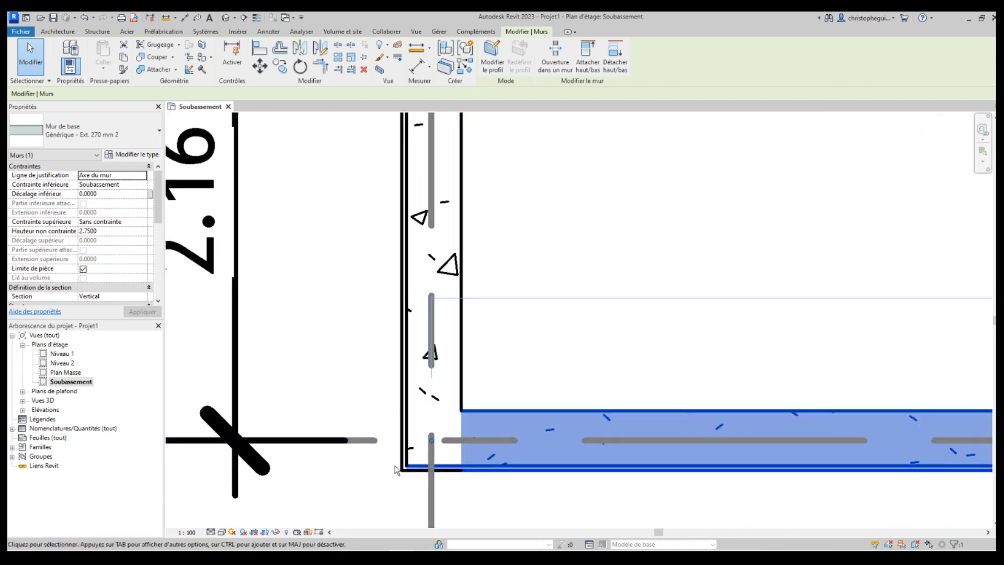
pyautogui.scroll(-3, 481, 407)
pyautogui.scroll(-5, 481, 408)
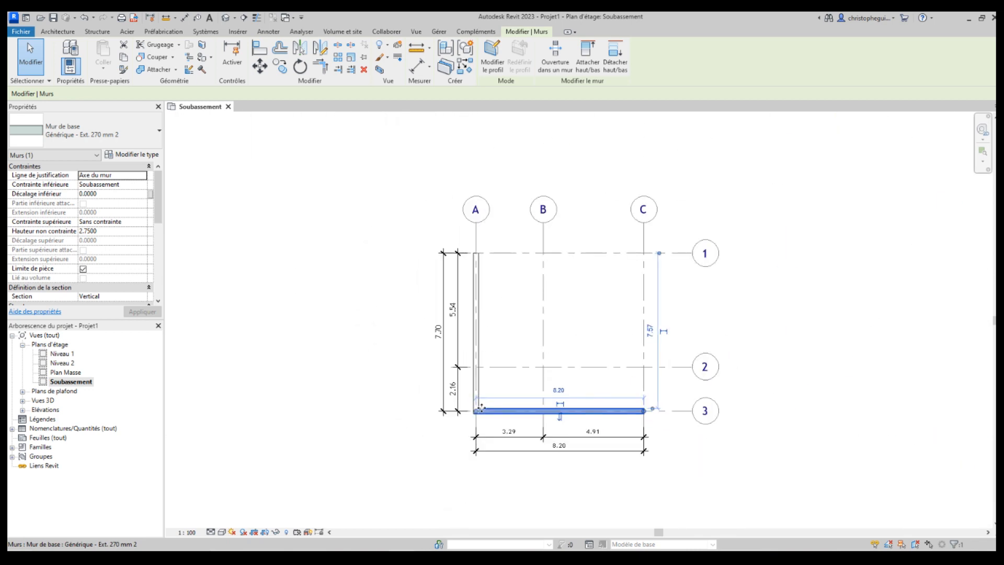
pyautogui.click(356, 298)
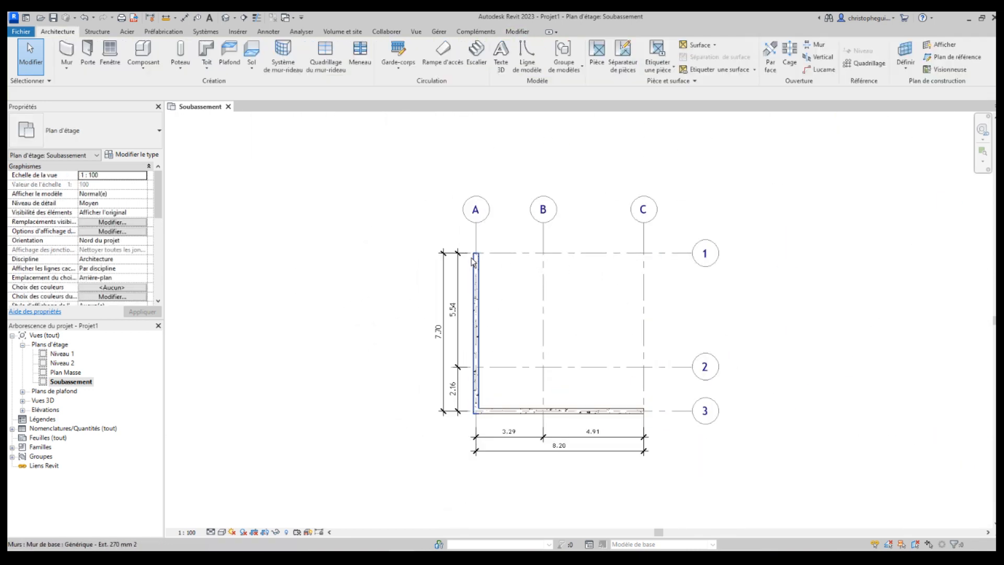
pyautogui.scroll(1, 472, 258)
pyautogui.scroll(1, 473, 259)
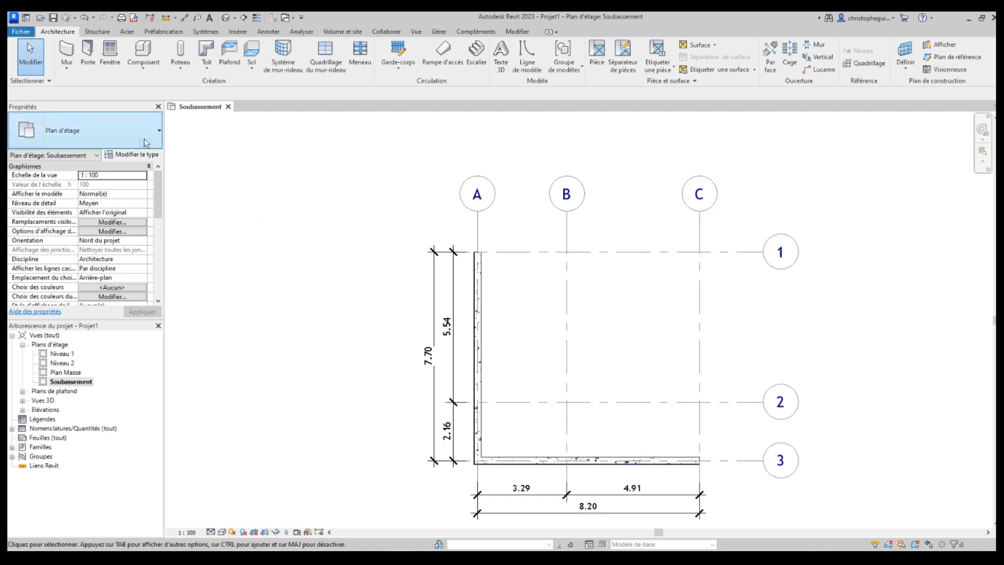
# Start a new architectural wall and duplicate the Générique - Ext. 270 mm 2 type as Générique - Ext. 220 mm 3
pyautogui.click(66, 64)
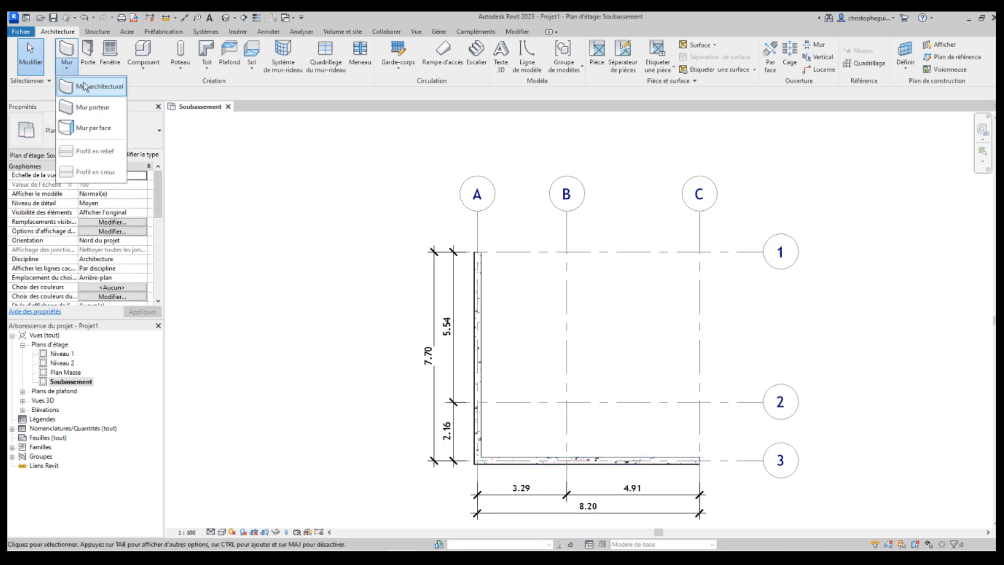
pyautogui.click(83, 87)
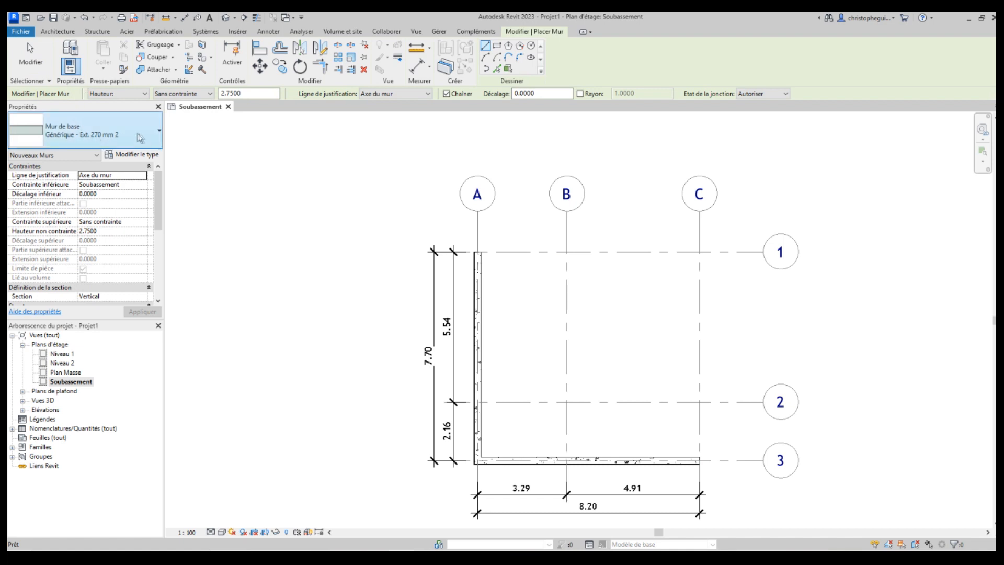
pyautogui.click(114, 130)
pyautogui.click(115, 133)
pyautogui.click(138, 157)
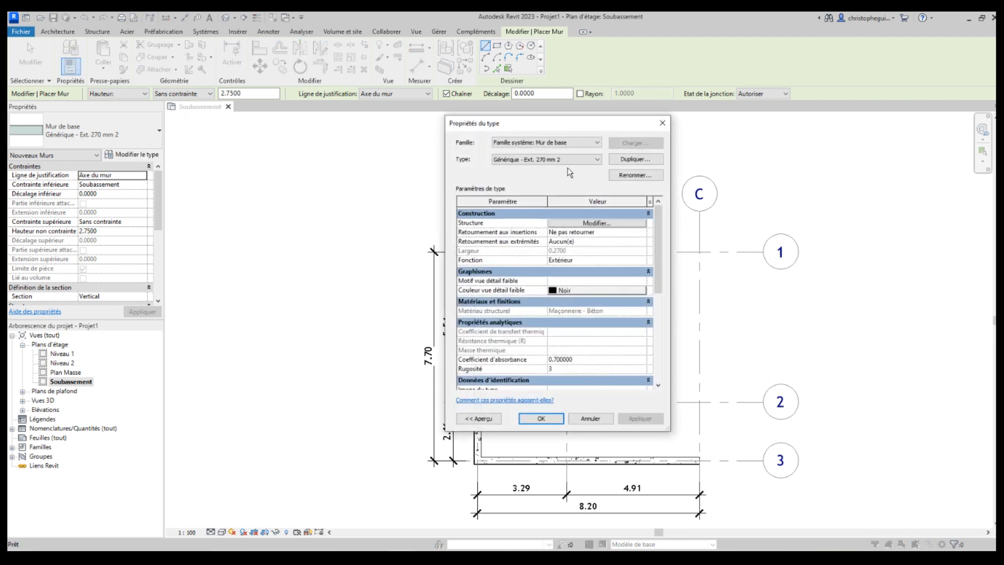
pyautogui.click(635, 160)
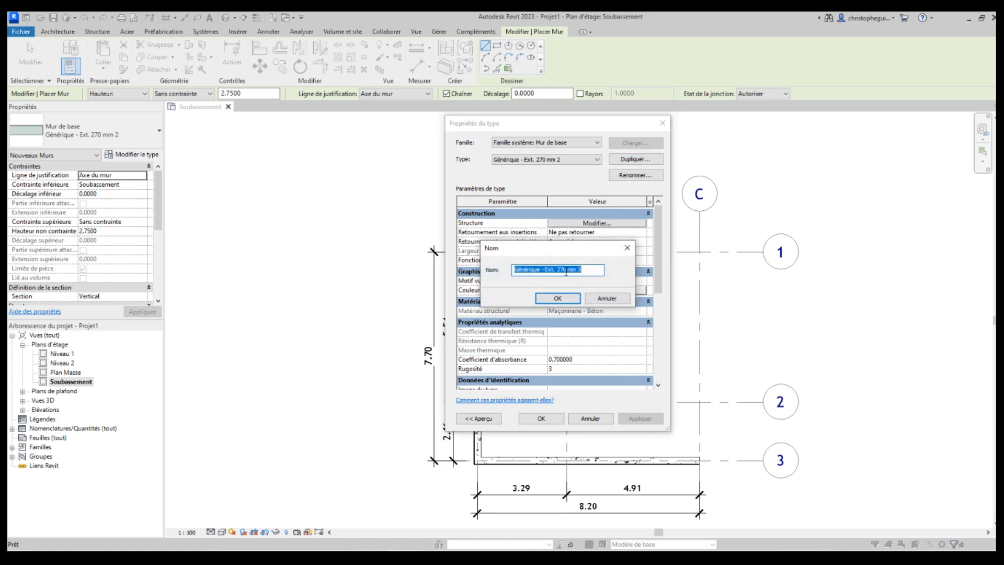
pyautogui.click(563, 269)
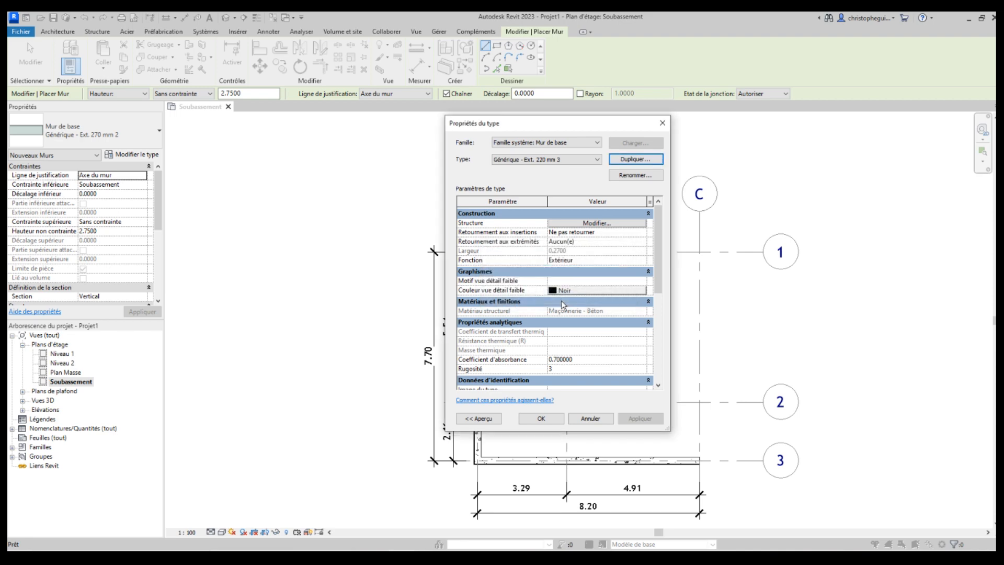
# Give the new wall type's Porteur/Ossature layer a thickness of 0.20 m and the material Maçonnerie - Enduit, and confirm the type properties
pyautogui.click(596, 223)
pyautogui.click(546, 255)
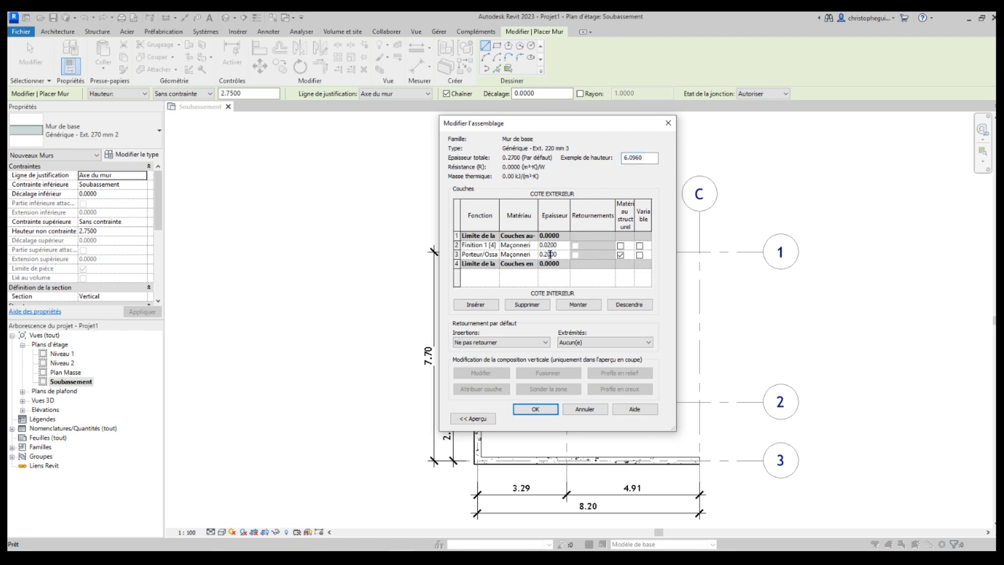
pyautogui.click(518, 255)
pyautogui.click(533, 254)
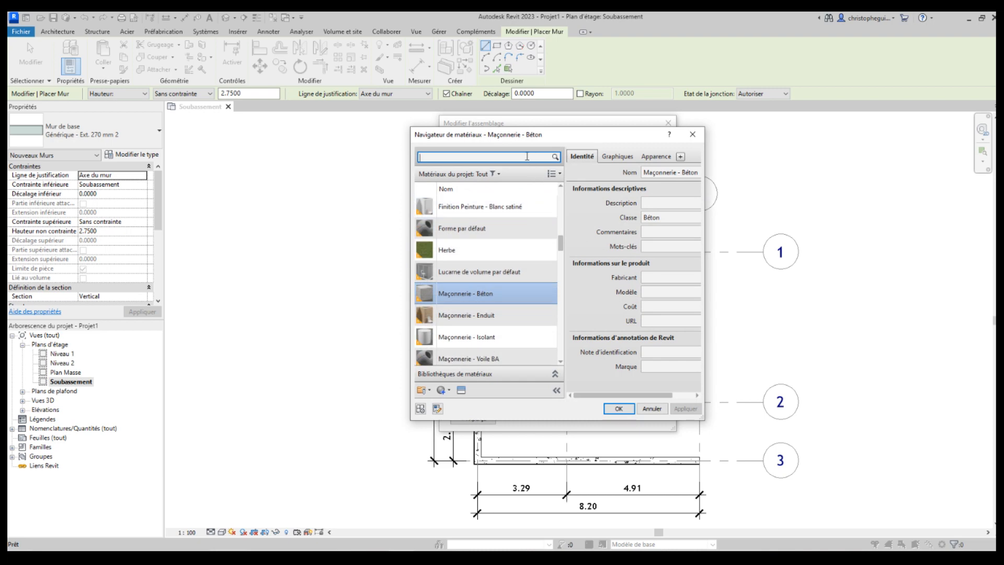
pyautogui.scroll(-1, 525, 319)
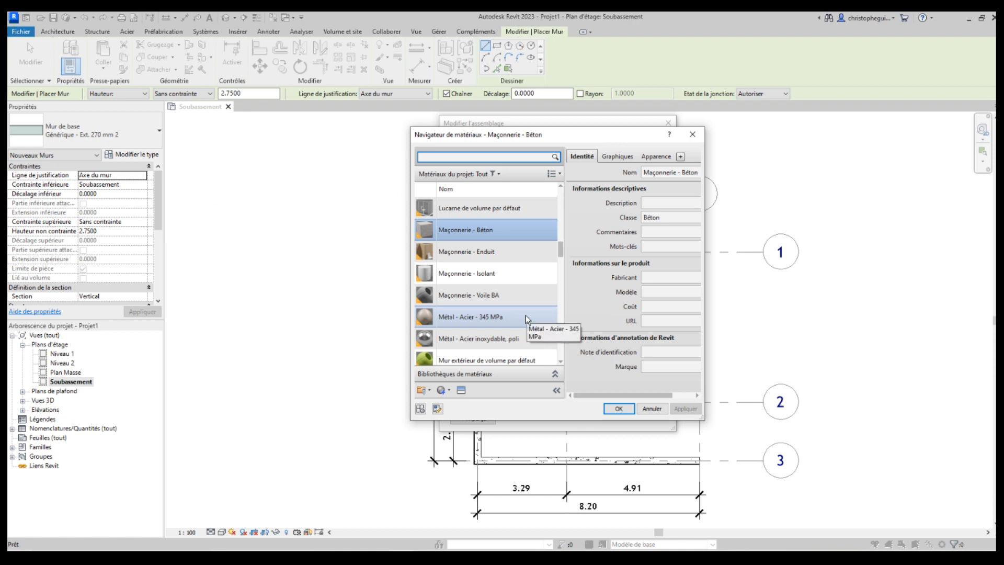
pyautogui.scroll(-2, 505, 302)
pyautogui.scroll(3, 505, 302)
pyautogui.scroll(3, 505, 302)
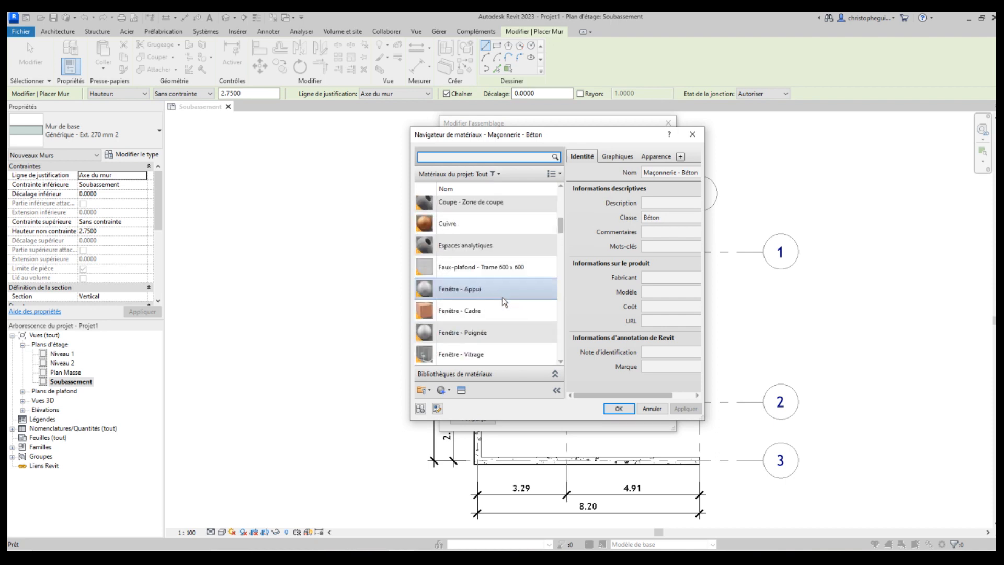
pyautogui.scroll(-2, 505, 301)
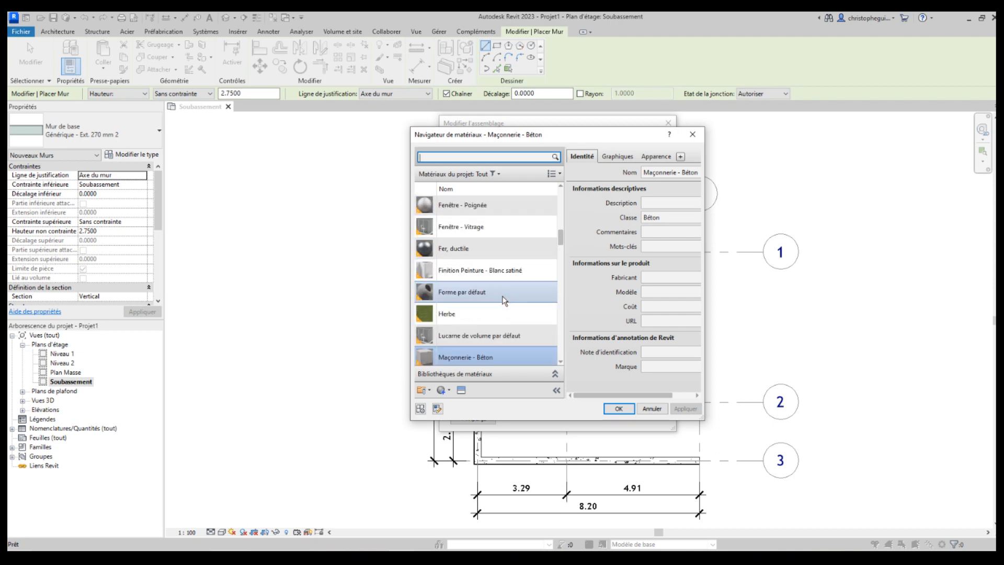
pyautogui.scroll(-2, 529, 301)
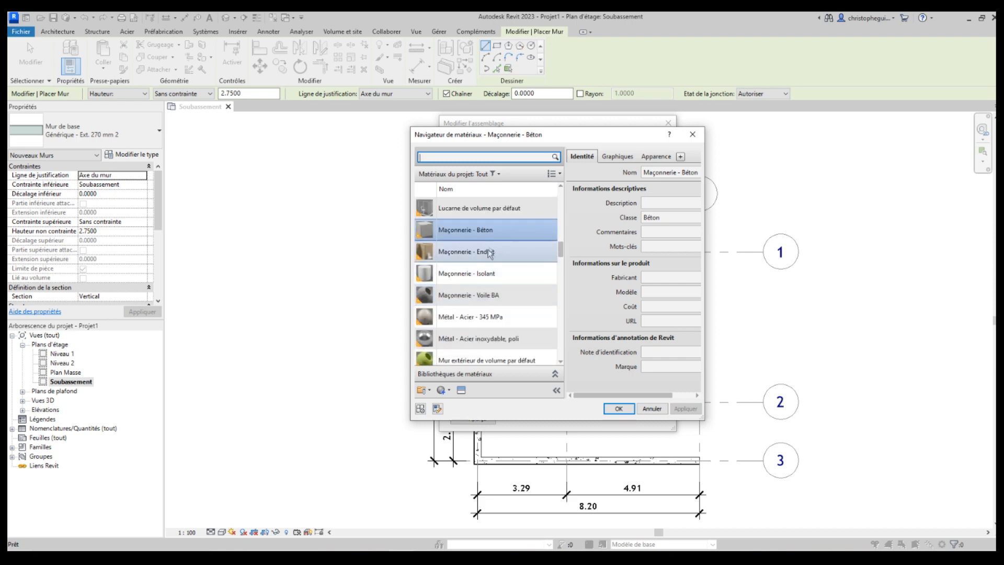
pyautogui.click(485, 260)
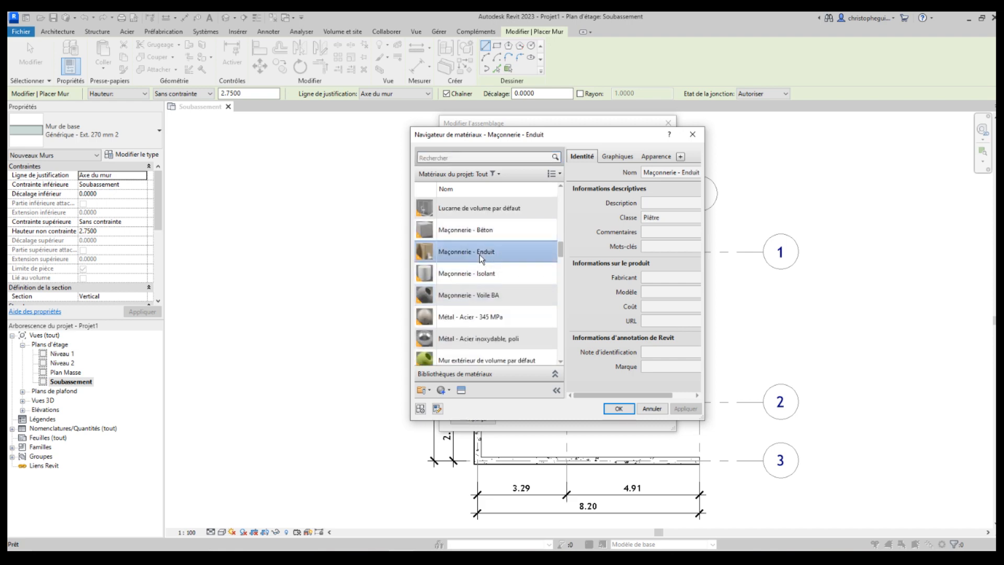
pyautogui.click(615, 412)
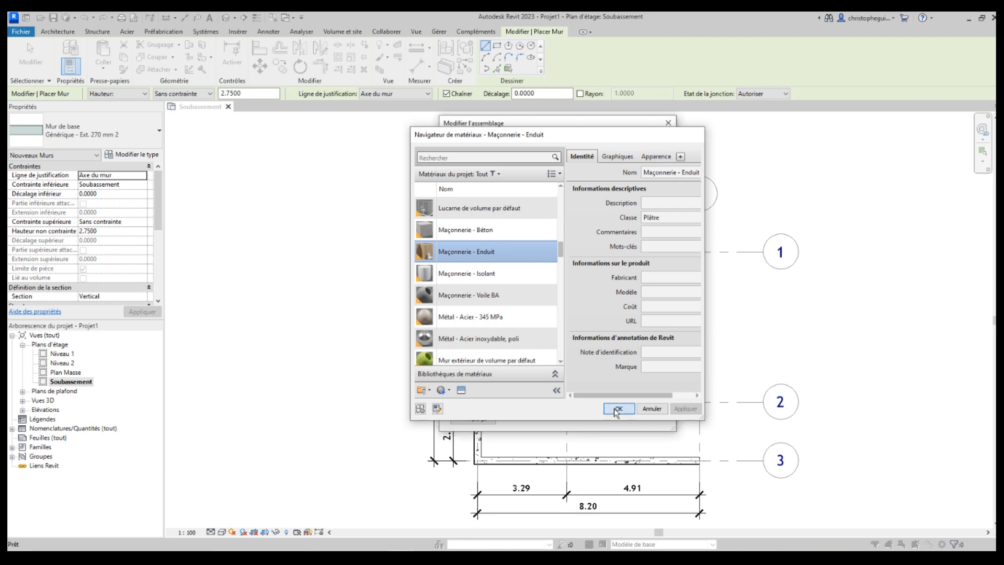
pyautogui.click(536, 410)
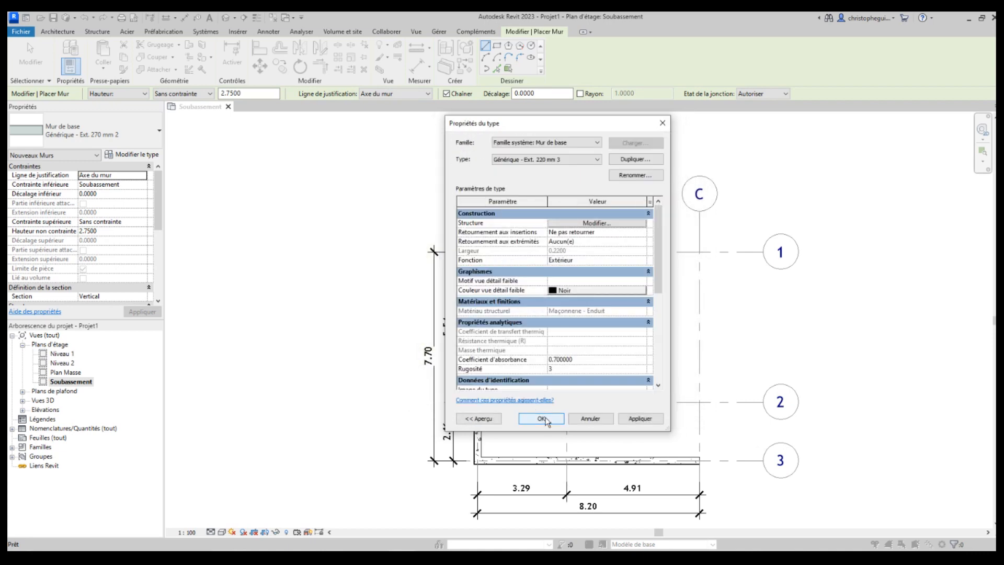
pyautogui.click(543, 418)
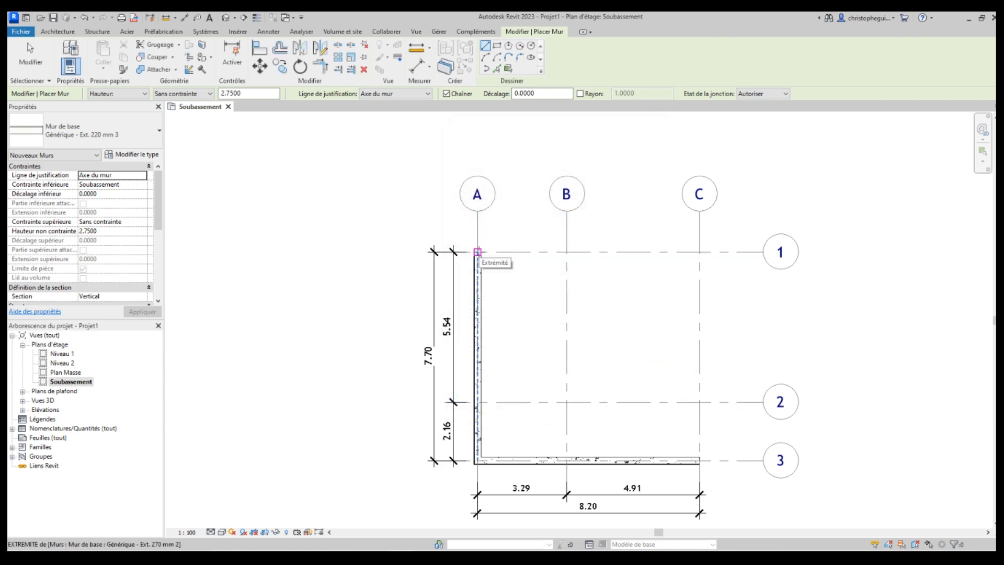
# Draw chained Générique - Ext. 220 mm 3 walls along grid 1 from grid A to grid C, continuing along grid C to grid 3
pyautogui.click(477, 251)
pyautogui.click(699, 252)
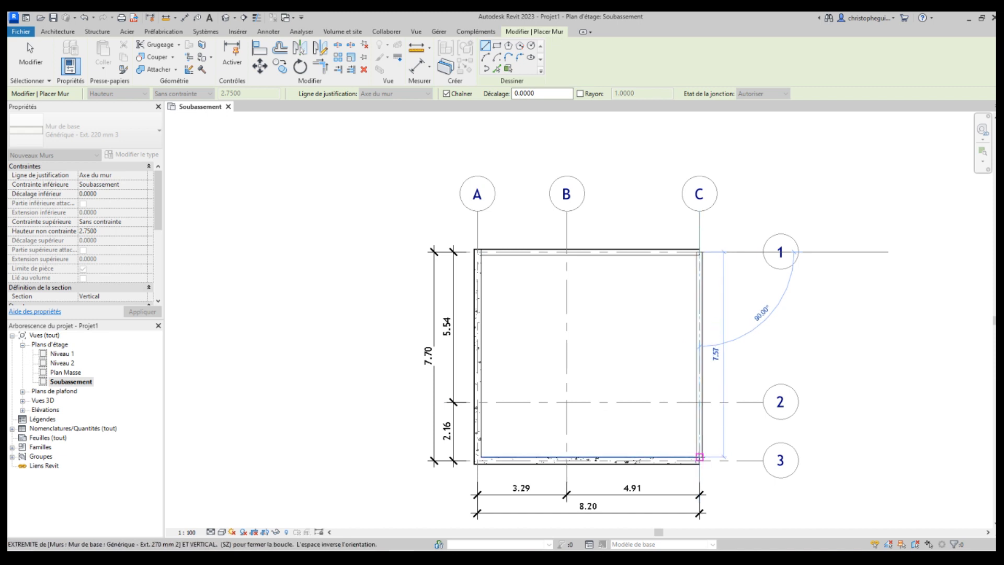
pyautogui.click(700, 460)
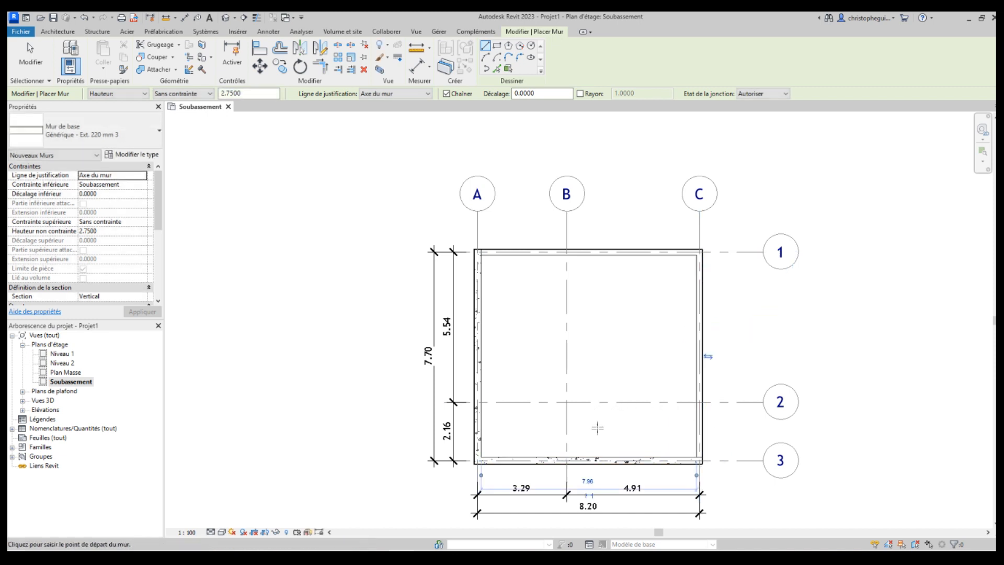
pyautogui.press('Escape')
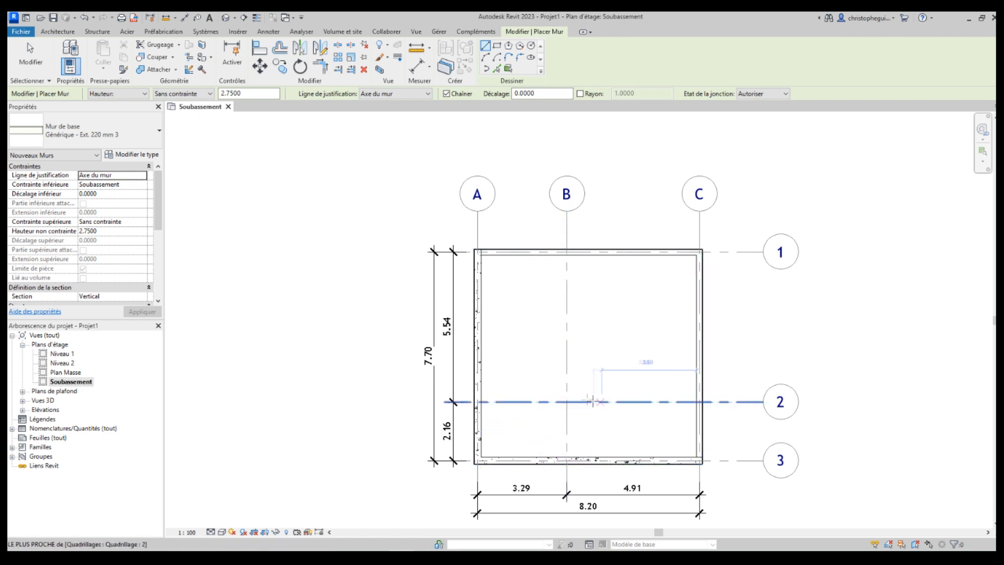
pyautogui.click(59, 32)
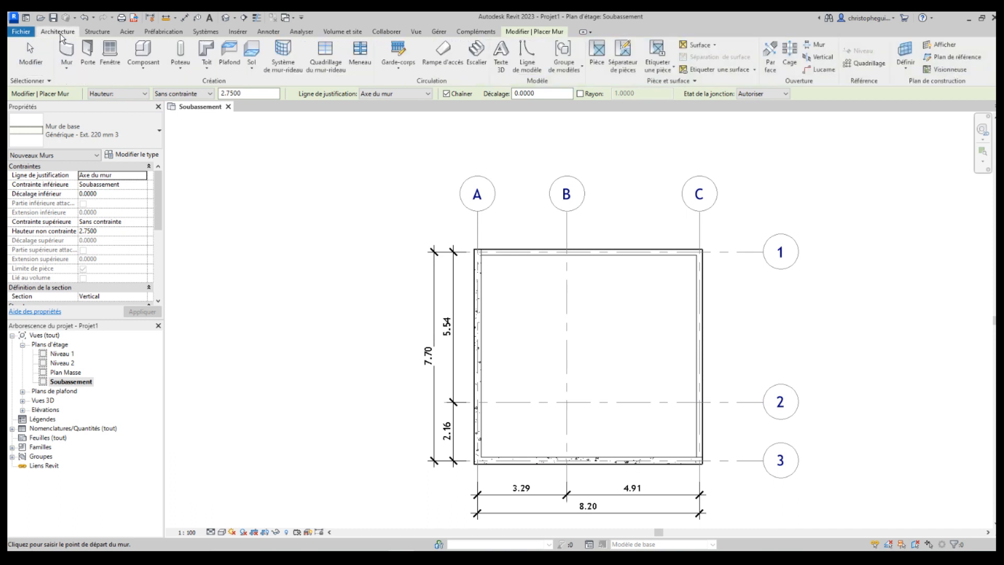
pyautogui.click(181, 73)
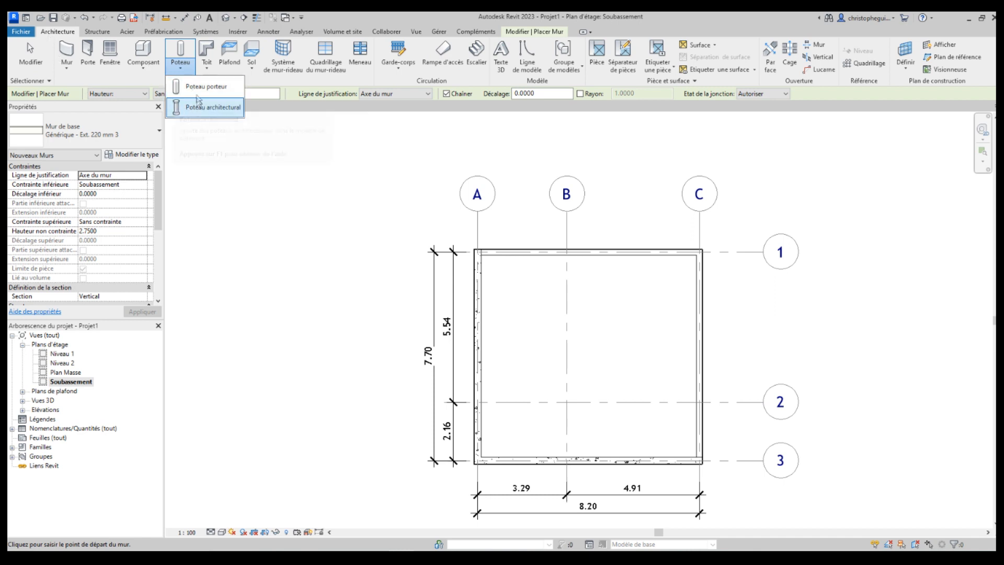
pyautogui.click(181, 72)
pyautogui.click(97, 31)
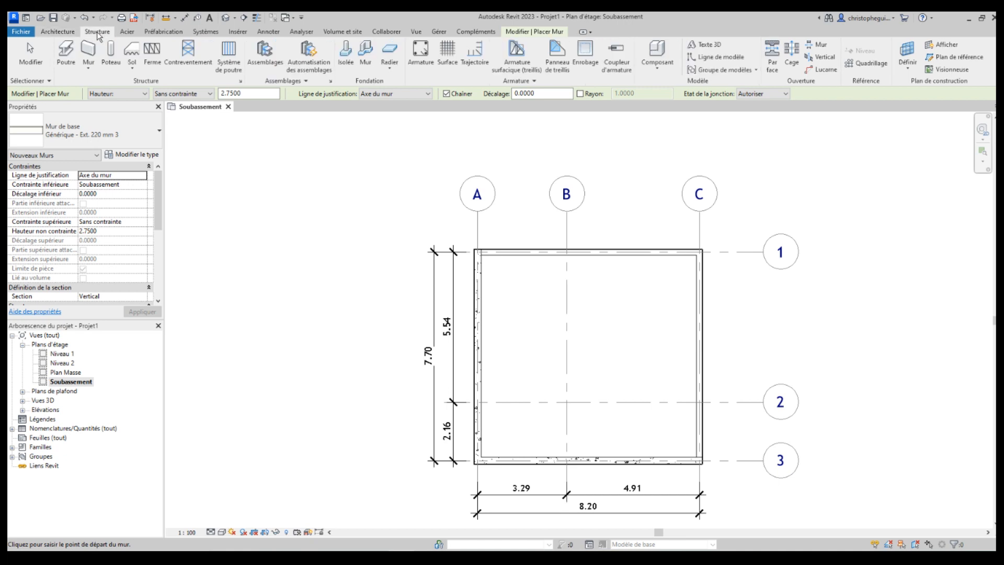
pyautogui.click(117, 70)
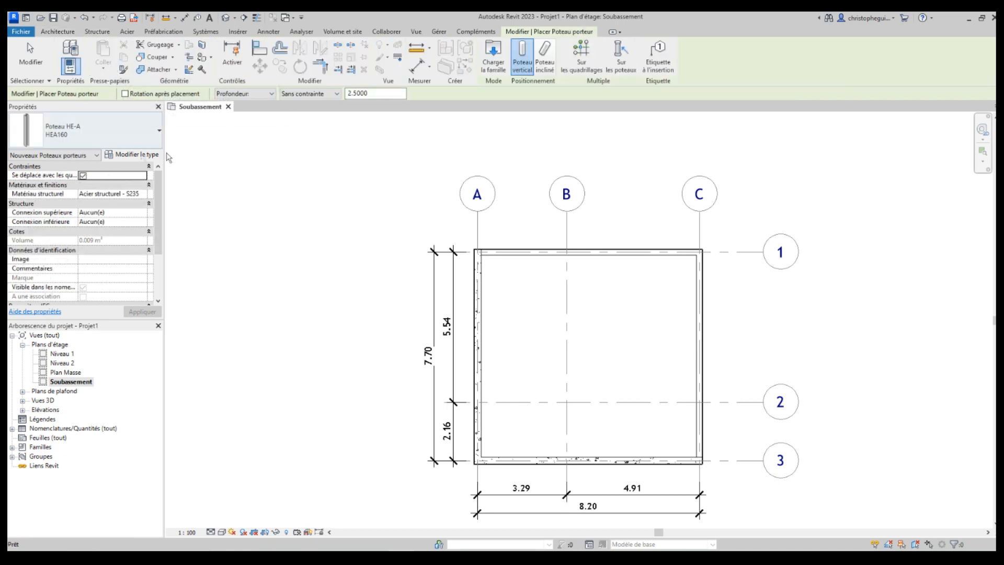
pyautogui.click(158, 135)
pyautogui.click(158, 135)
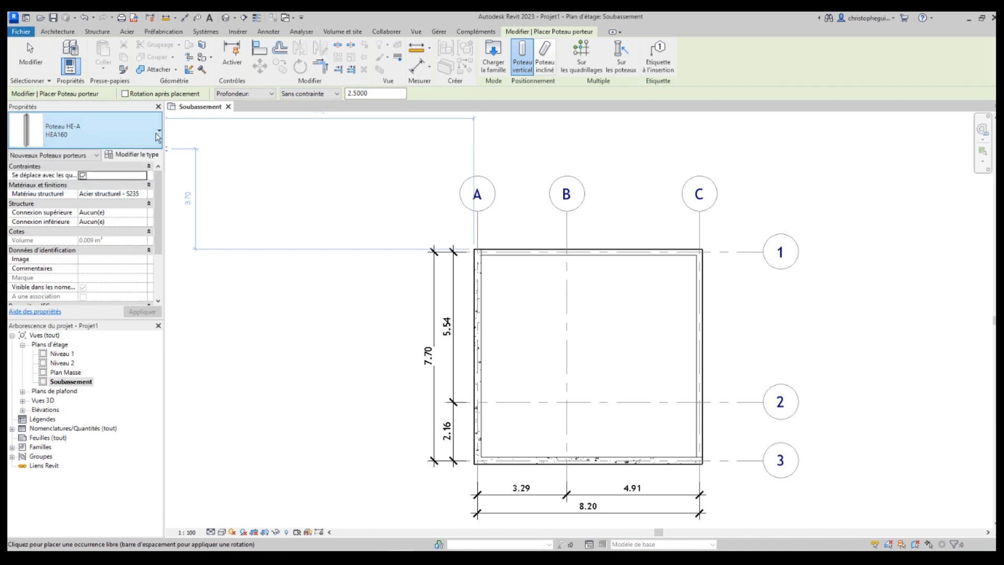
pyautogui.click(55, 33)
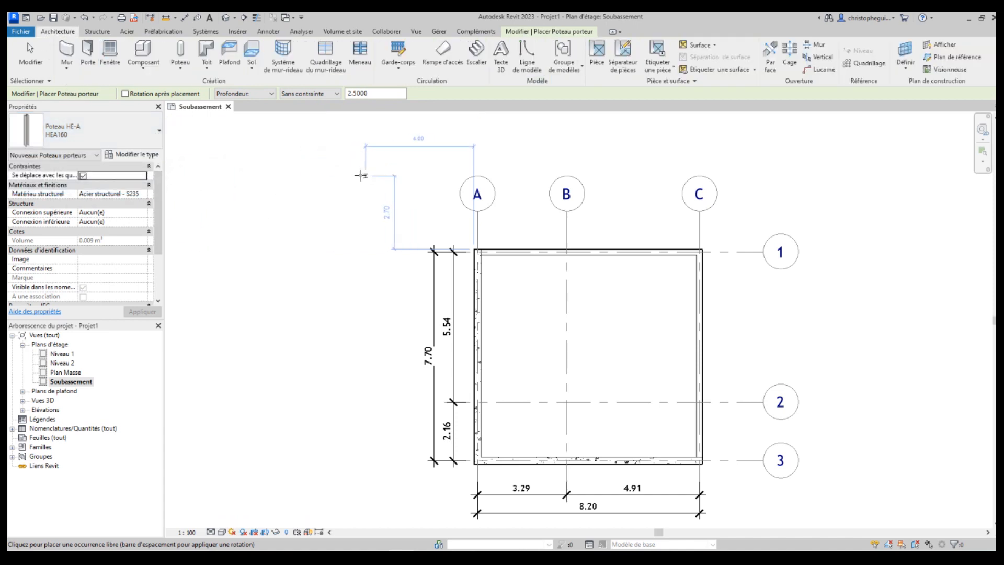
pyautogui.press('Escape')
pyautogui.press('Escape')
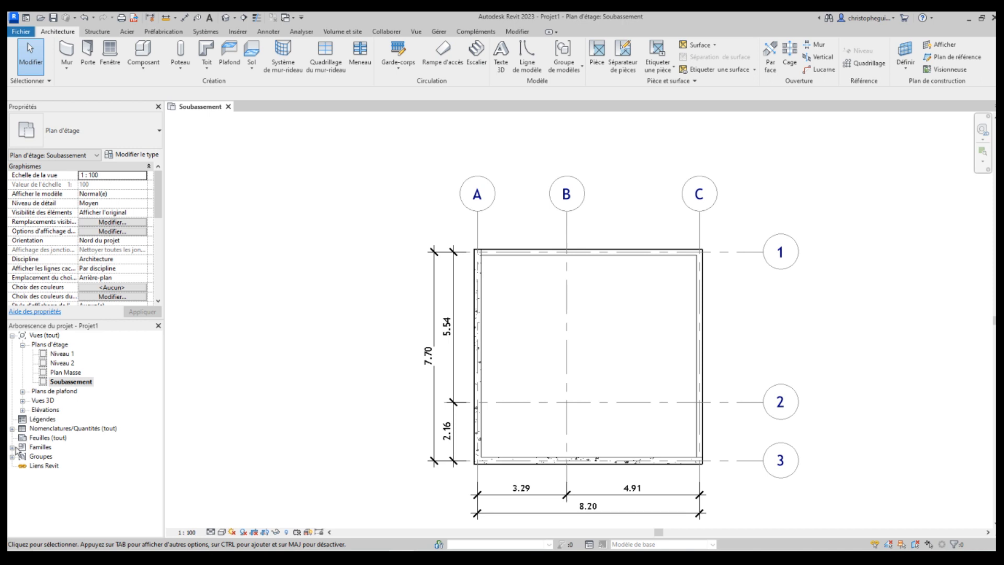
# Find the column families in the project and select the Poteau rectangulaire 300mm x 300mm type
pyautogui.click(12, 448)
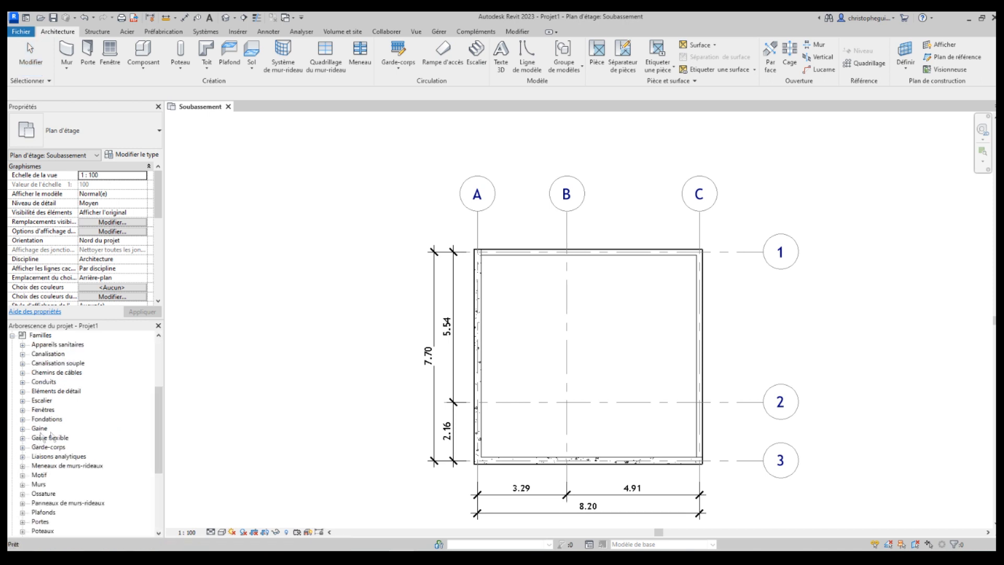
pyautogui.scroll(-3, 65, 434)
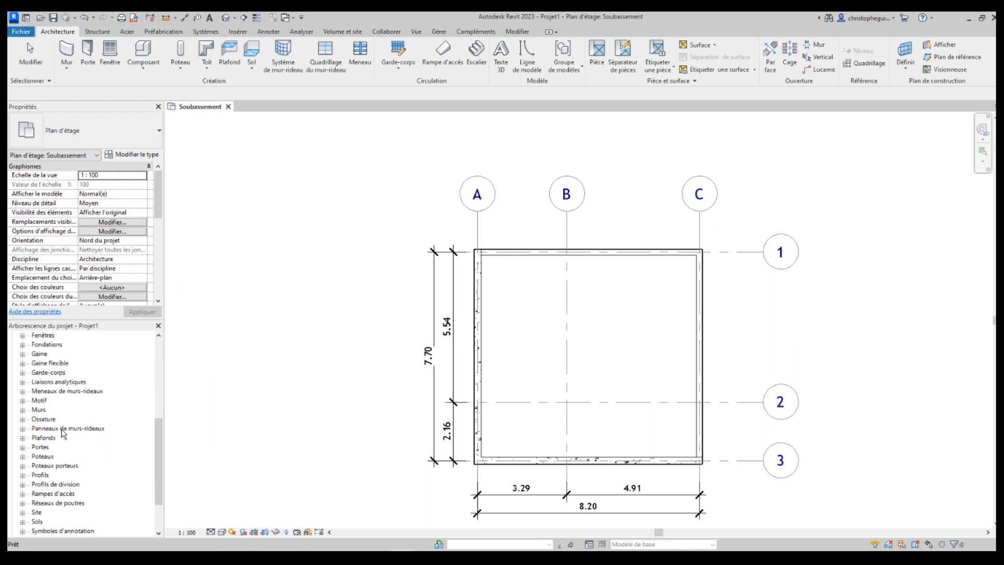
pyautogui.scroll(-1, 63, 431)
pyautogui.click(40, 430)
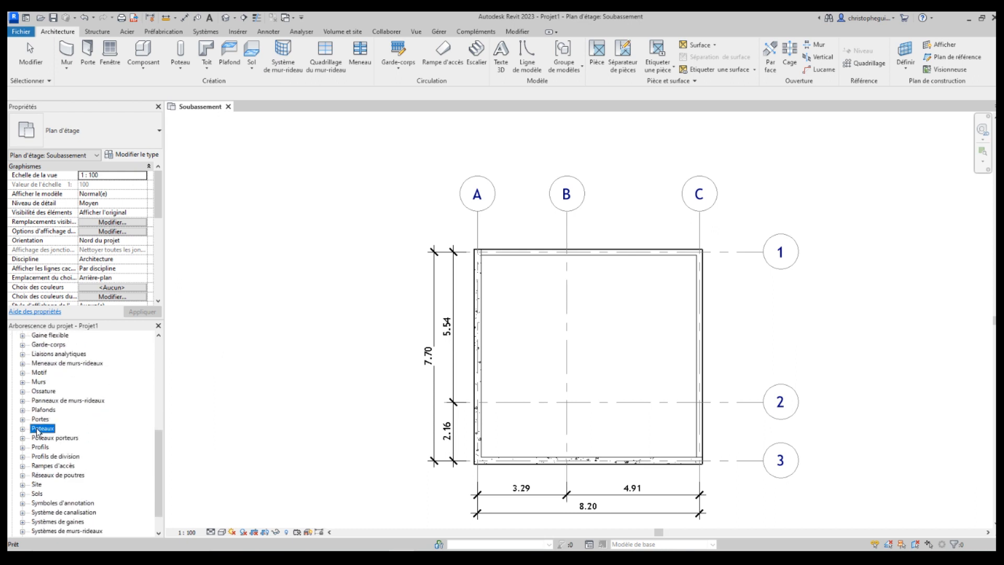
pyautogui.click(23, 429)
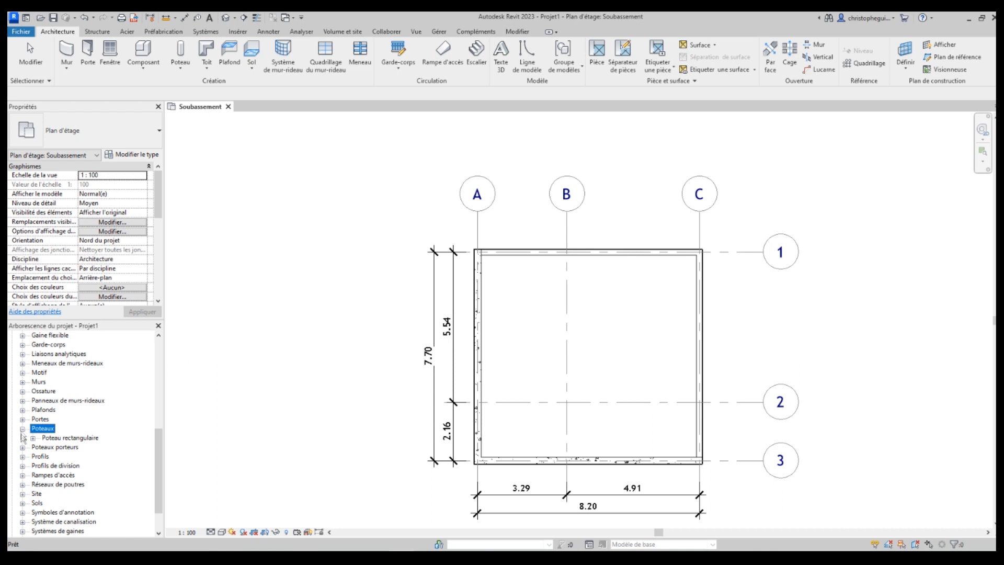
pyautogui.click(33, 438)
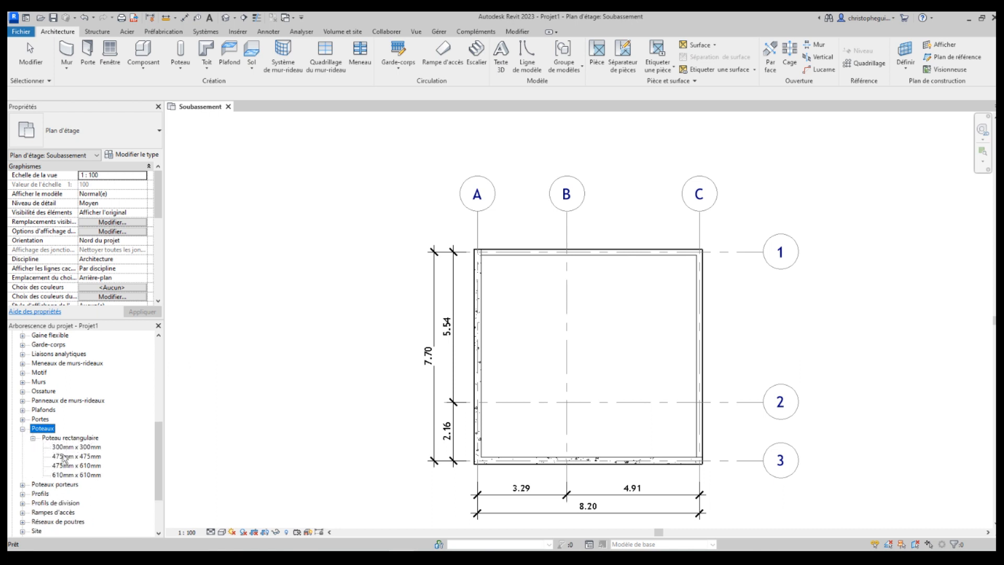
pyautogui.click(63, 447)
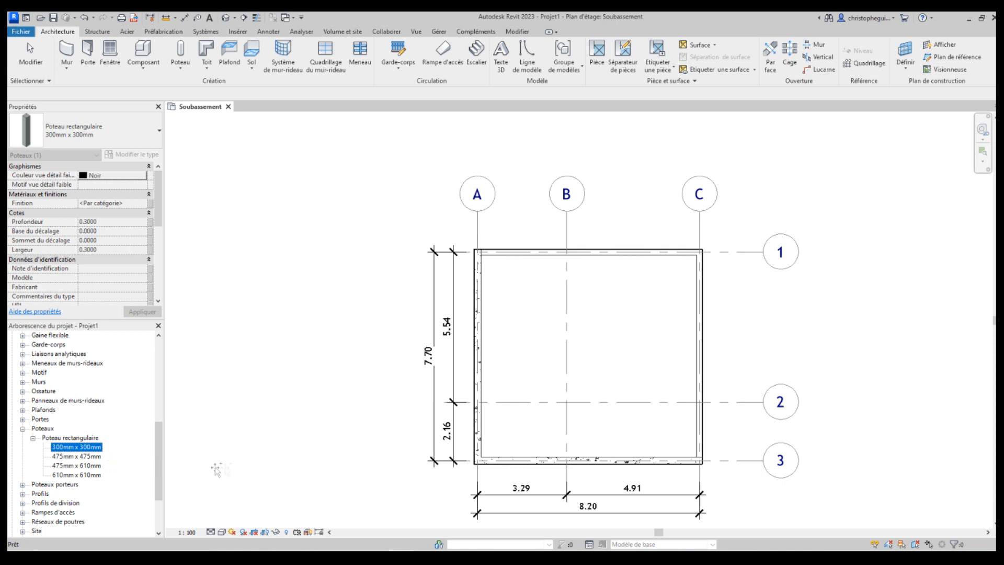
# Place one 300mm x 300mm rectangular column at the intersection of grids B and 2, and end the placement
pyautogui.moveTo(474, 444); pyautogui.dragTo(567, 400)
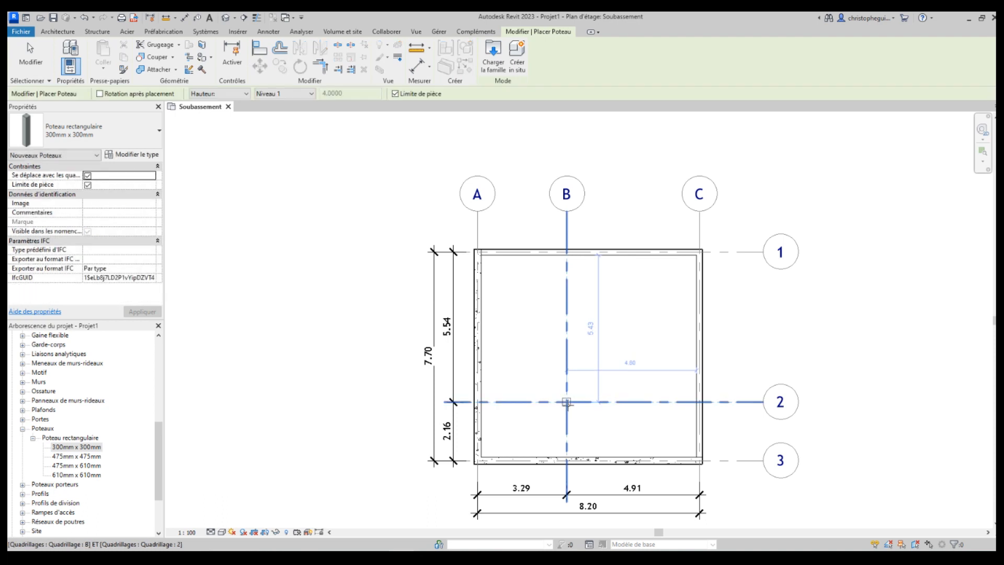
pyautogui.click(567, 402)
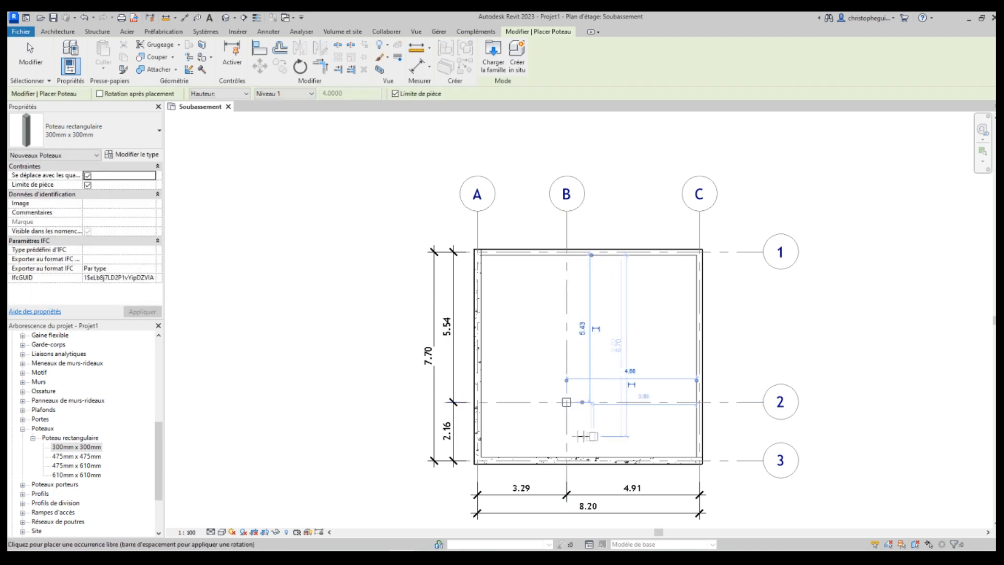
pyautogui.press('Escape')
pyautogui.press('Escape')
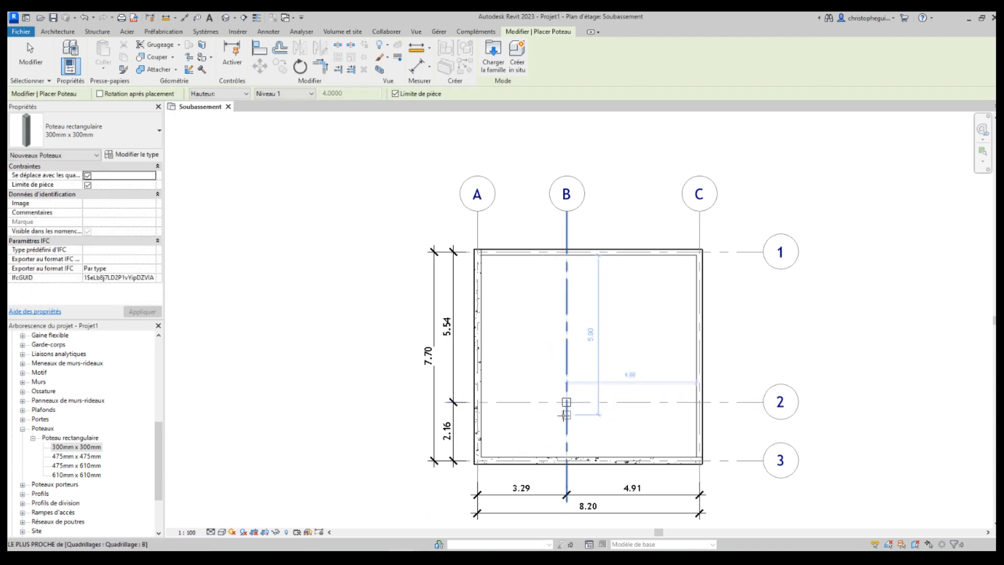
pyautogui.scroll(-2, 573, 418)
pyautogui.scroll(6, 572, 413)
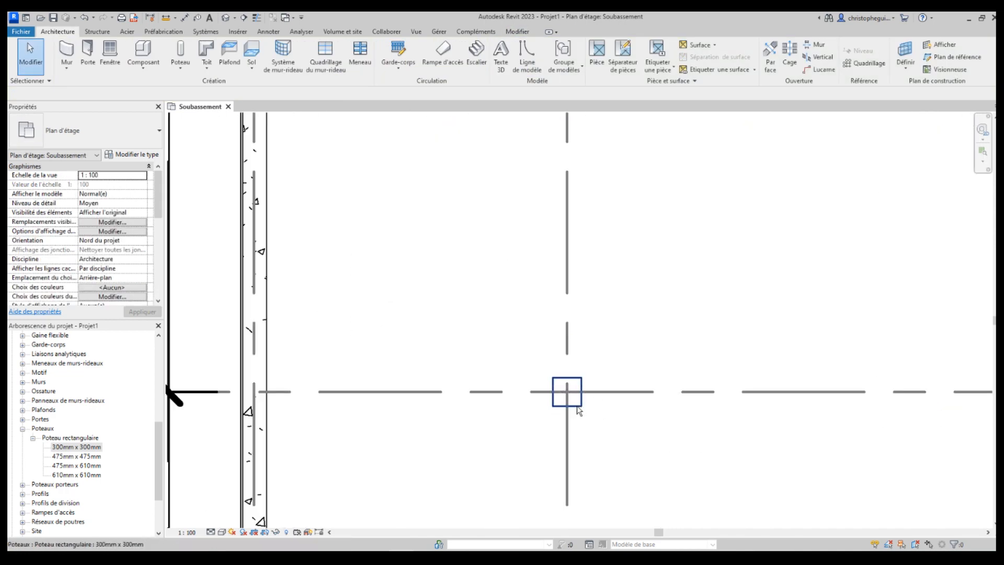
# Duplicate the type of the column at grids B-2 as 200mm x 200mm 2
pyautogui.click(578, 410)
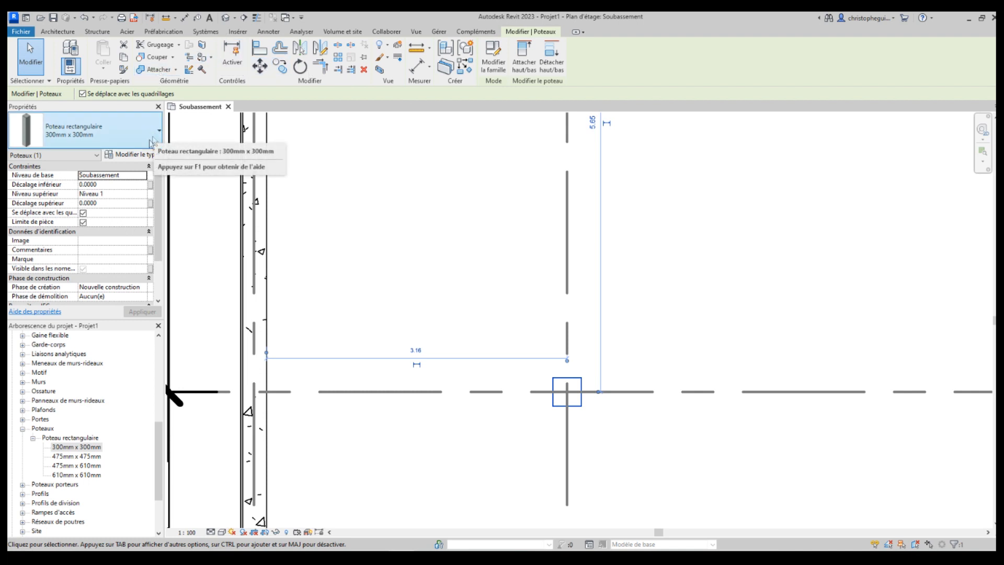
pyautogui.click(137, 155)
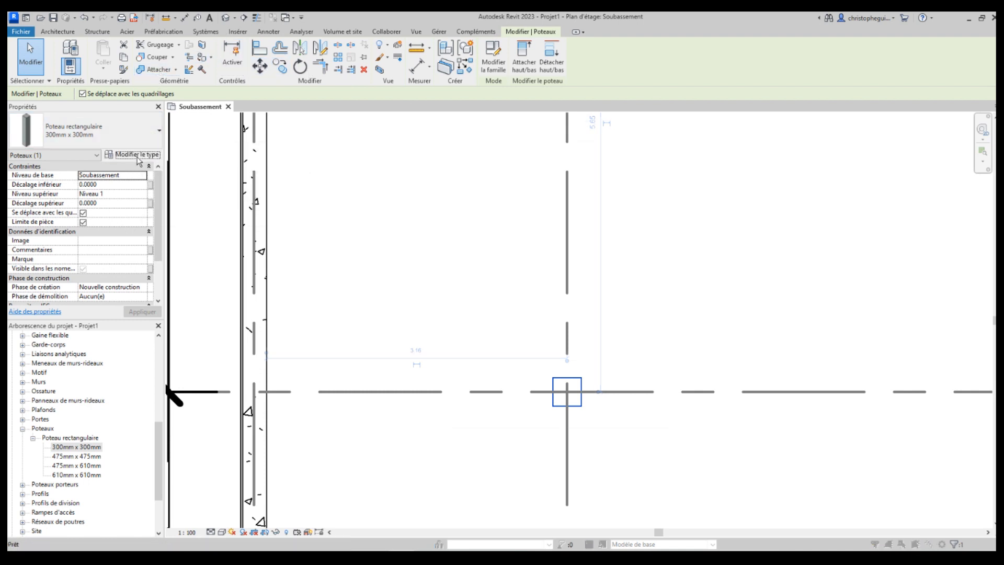
pyautogui.click(629, 161)
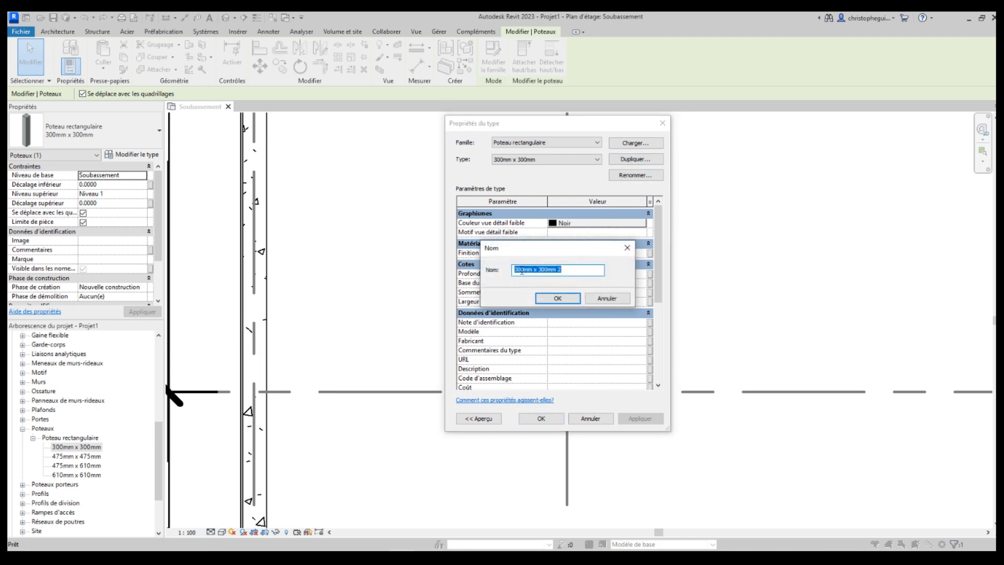
pyautogui.click(515, 270)
pyautogui.click(543, 302)
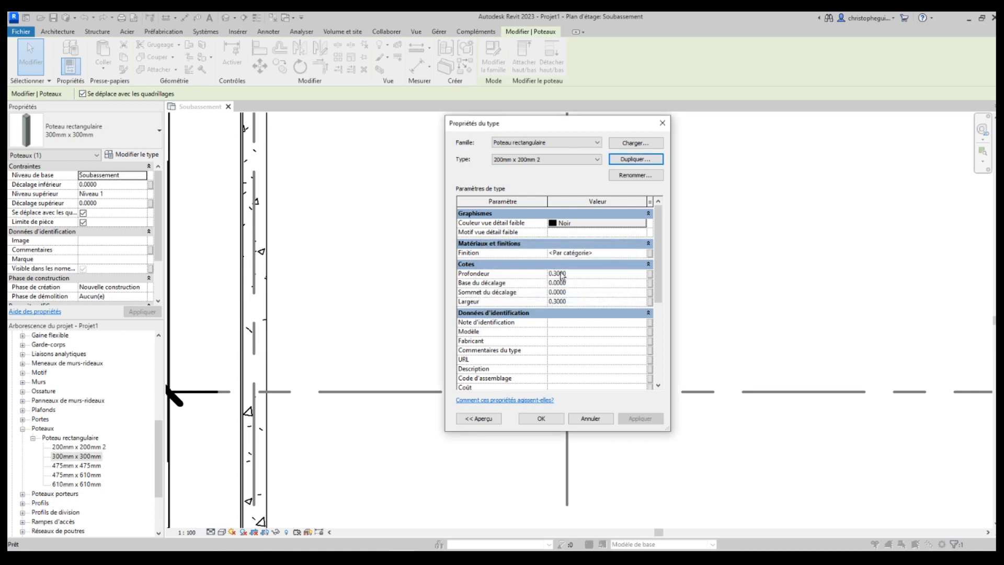
# Set the new column type's Profondeur and Largeur to 0.20 m, and apply and confirm the type properties
pyautogui.click(556, 273)
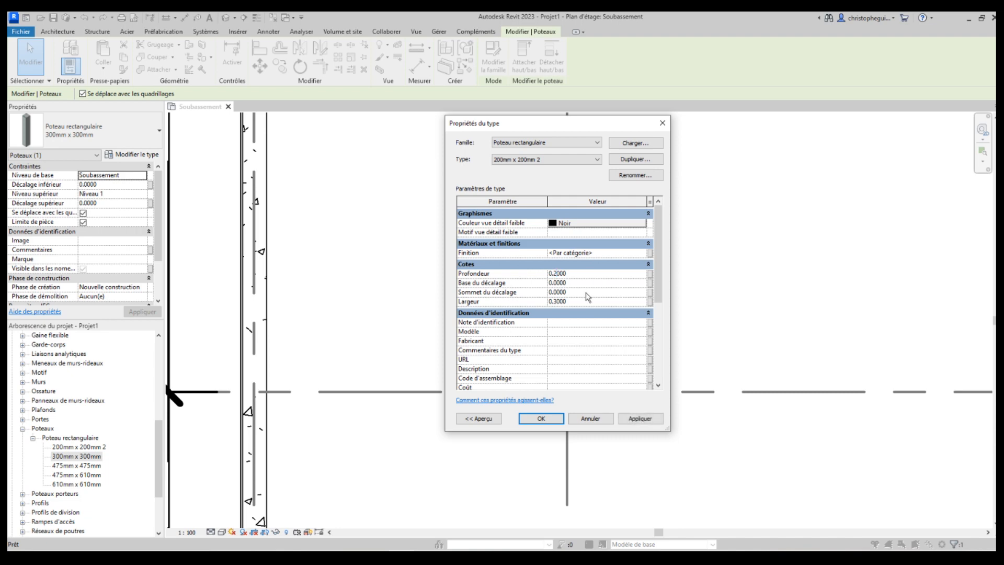
pyautogui.click(557, 302)
pyautogui.click(639, 418)
pyautogui.click(552, 421)
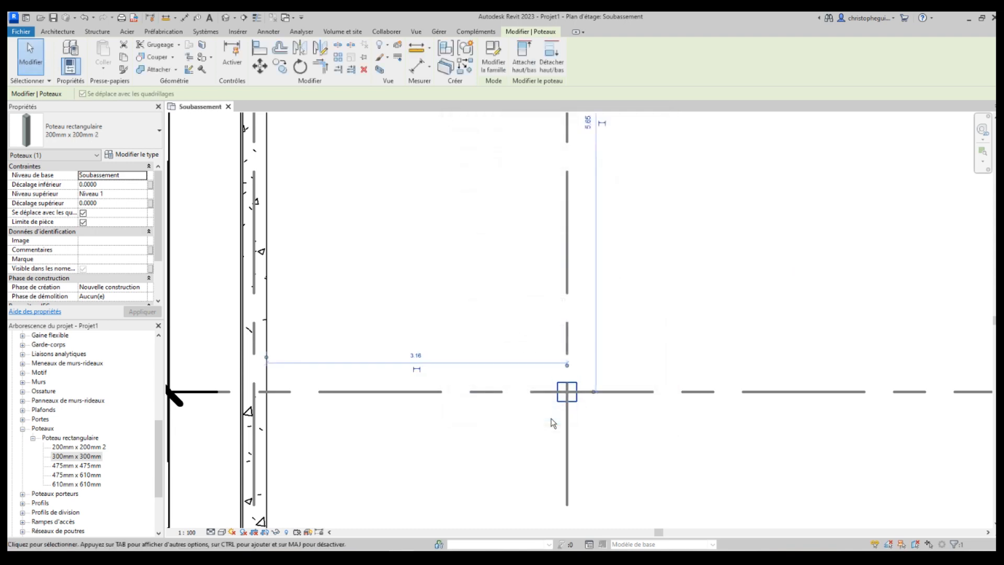
pyautogui.scroll(2, 645, 431)
pyautogui.scroll(-5, 647, 431)
pyautogui.scroll(-1, 647, 431)
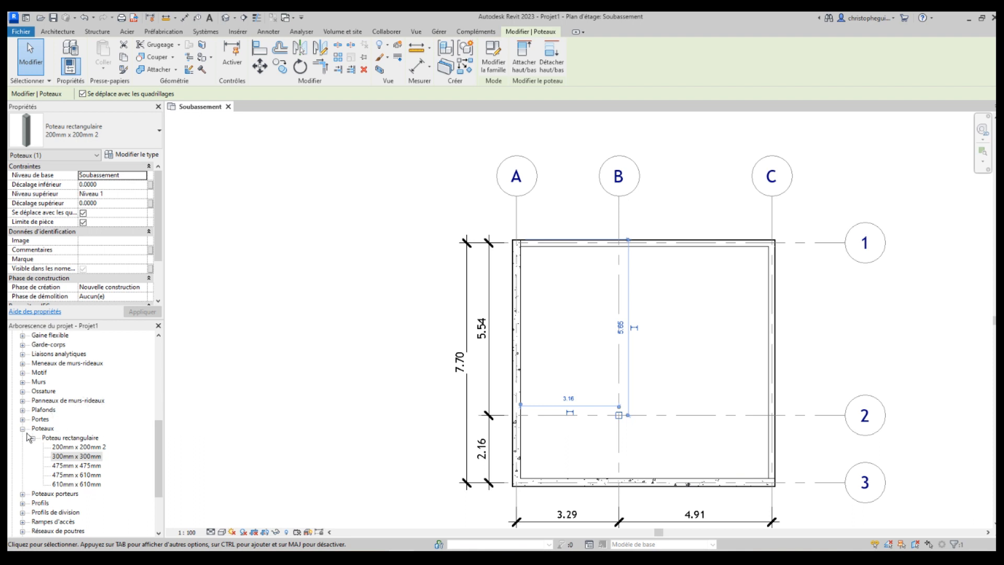
# Open the {3D} view and examine the wall enclosure and the column inside it from above
pyautogui.moveTo(158, 441); pyautogui.dragTo(159, 352)
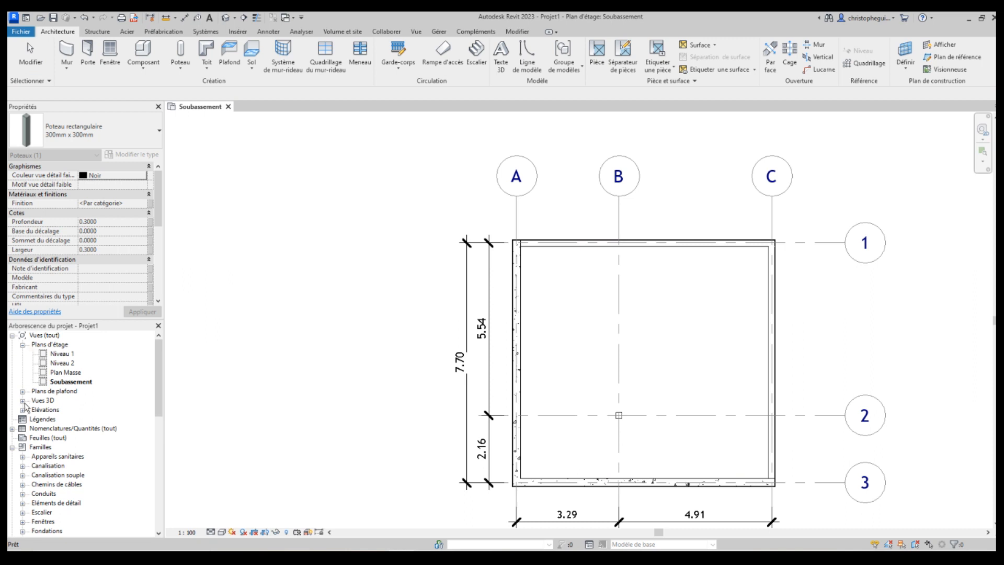
pyautogui.click(22, 400)
pyautogui.click(50, 411)
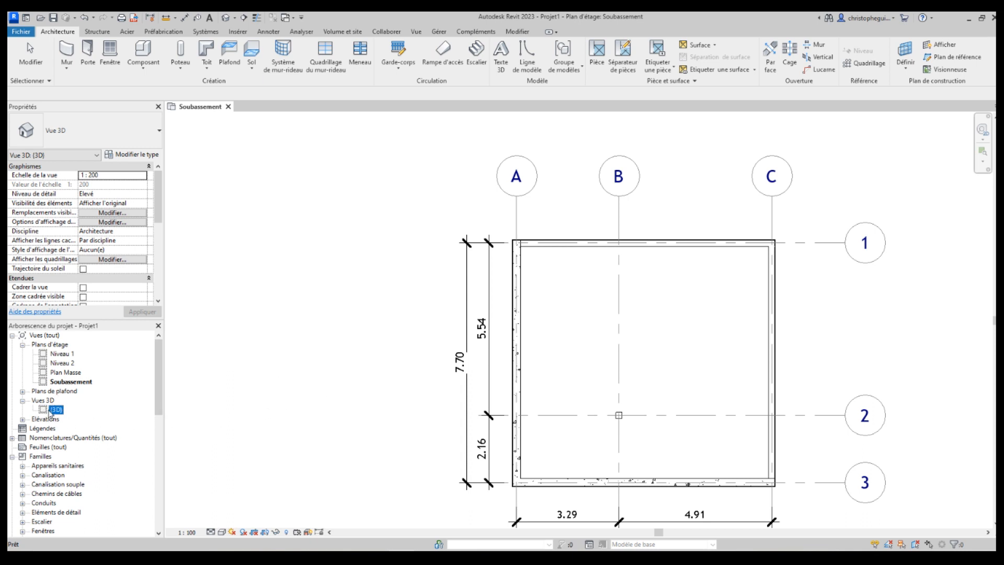
pyautogui.doubleClick(54, 410)
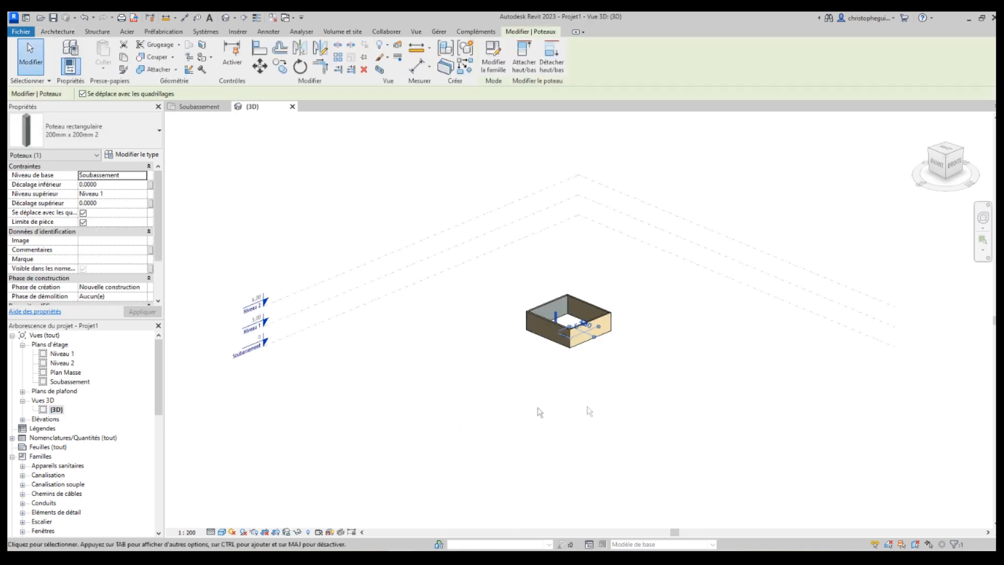
pyautogui.scroll(5, 591, 338)
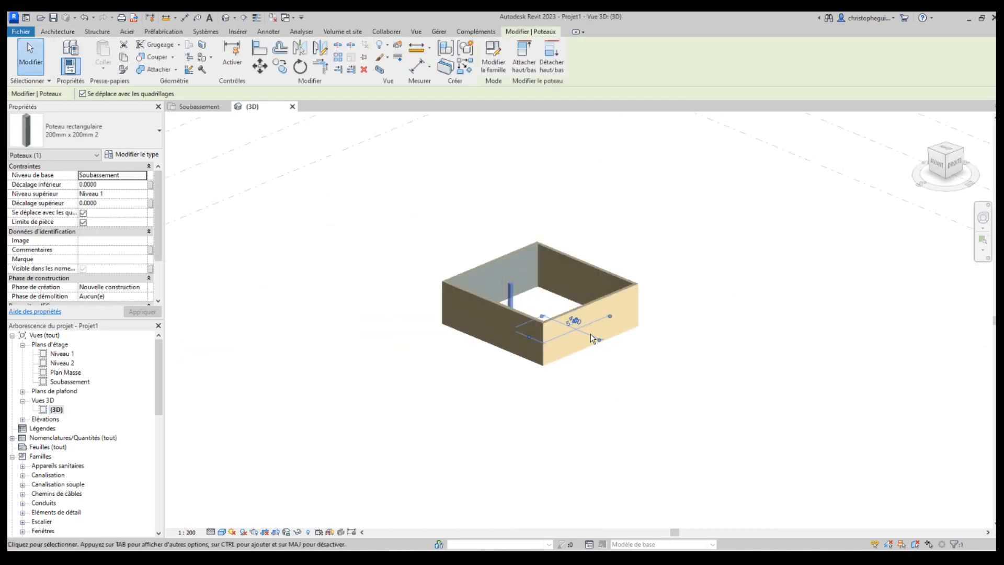
pyautogui.moveTo(638, 385); pyautogui.dragTo(603, 405, button='middle')
pyautogui.click(593, 414)
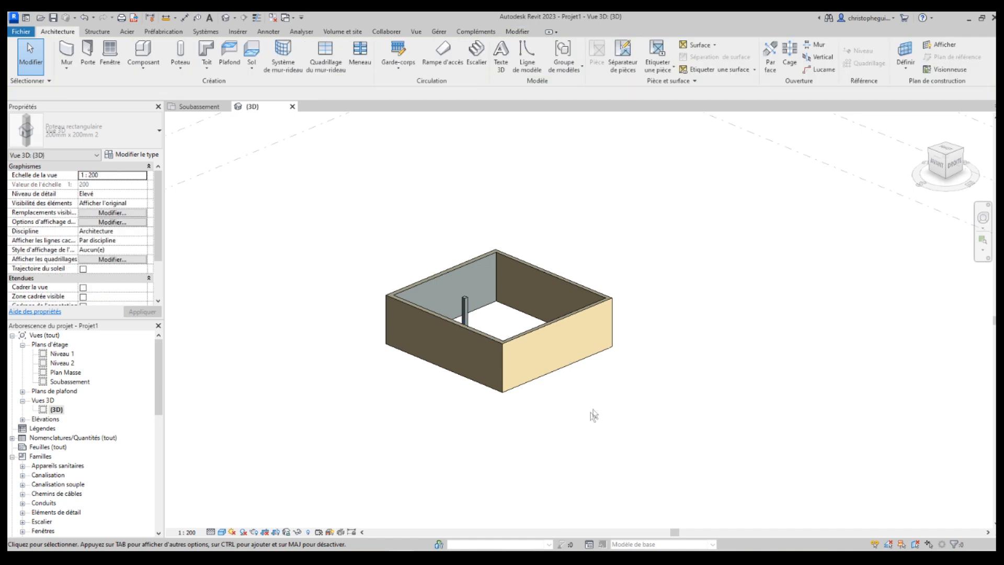
pyautogui.moveTo(604, 419)
pyautogui.keyDown('shift'); pyautogui.mouseDown(button='middle')
pyautogui.moveTo(511, 448)
pyautogui.moveTo(475, 446)
pyautogui.moveTo(537, 453)
pyautogui.moveTo(600, 425)
pyautogui.moveTo(612, 406)
pyautogui.moveTo(512, 418)
pyautogui.moveTo(605, 425)
pyautogui.mouseUp(button='middle'); pyautogui.keyUp('shift')
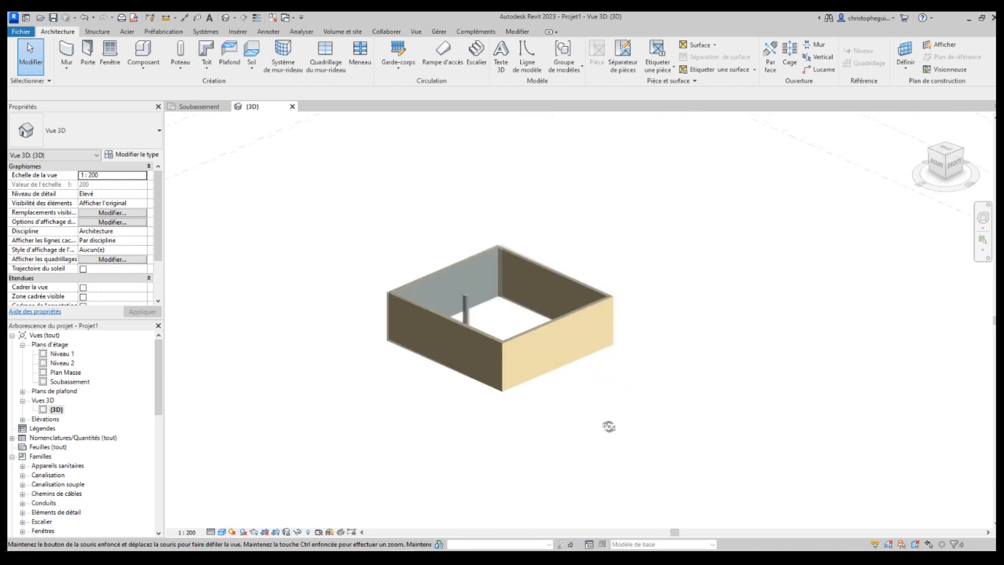
pyautogui.moveTo(945, 196)
pyautogui.mouseDown()
pyautogui.moveTo(960, 193)
pyautogui.moveTo(936, 192)
pyautogui.mouseUp()
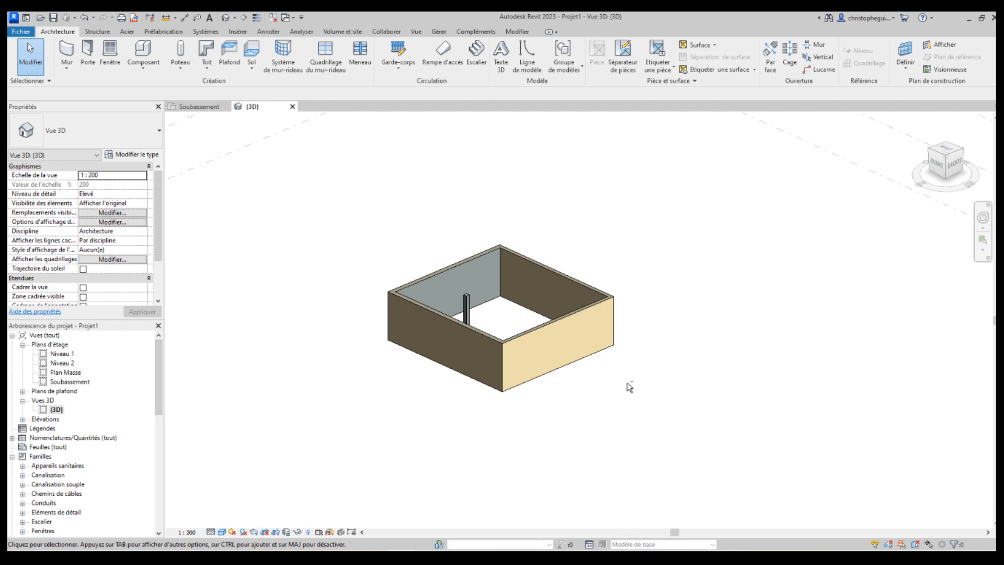
pyautogui.moveTo(634, 384)
pyautogui.keyDown('shift'); pyautogui.mouseDown(button='middle')
pyautogui.moveTo(556, 437)
pyautogui.moveTo(568, 403)
pyautogui.moveTo(669, 415)
pyautogui.moveTo(589, 419)
pyautogui.moveTo(544, 408)
pyautogui.moveTo(630, 406)
pyautogui.moveTo(638, 396)
pyautogui.mouseUp(button='middle'); pyautogui.keyUp('shift')
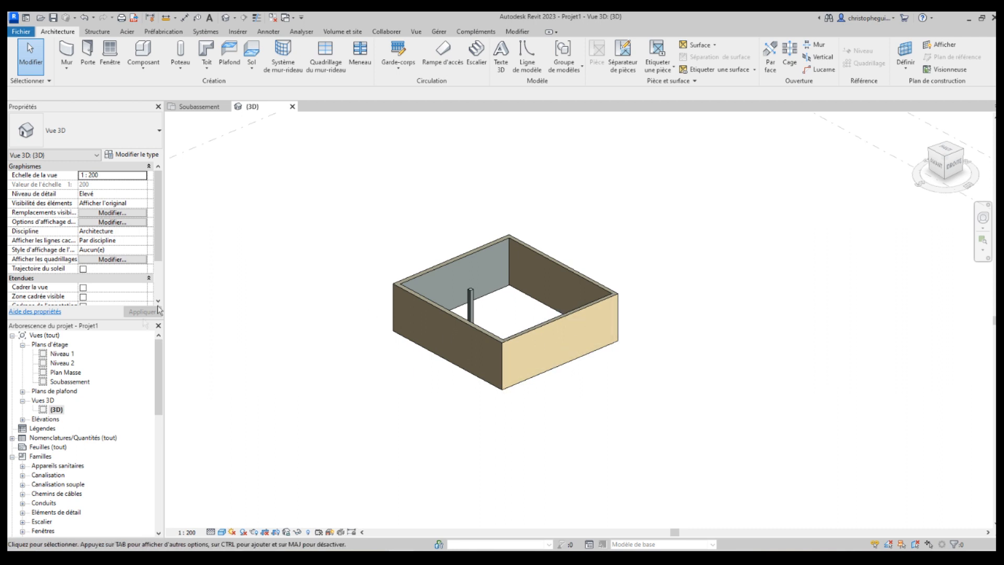
# Open the Elévation Est view and compare the tops of the walls and column with the Niveau 1 level
pyautogui.scroll(-2, 81, 433)
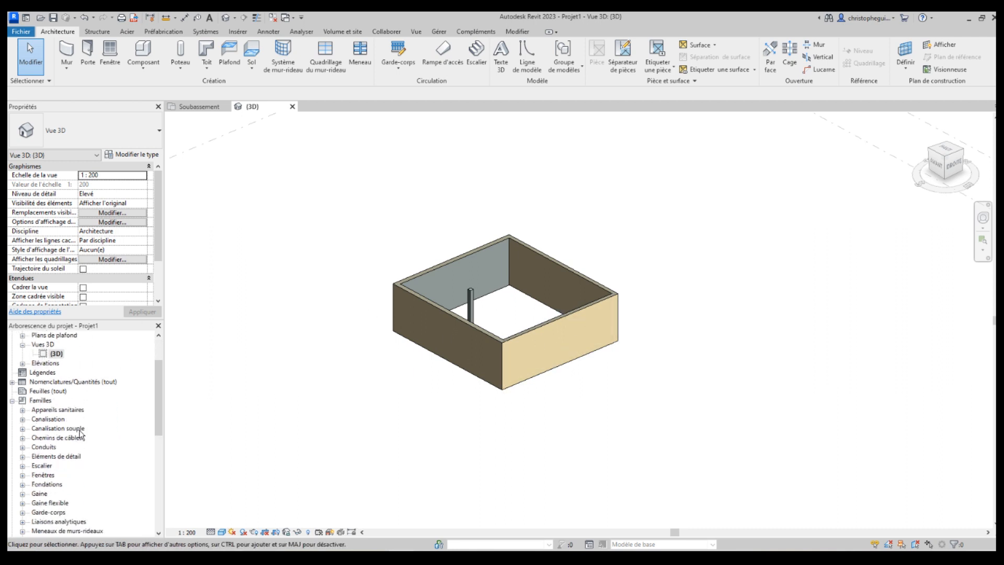
pyautogui.scroll(2, 81, 432)
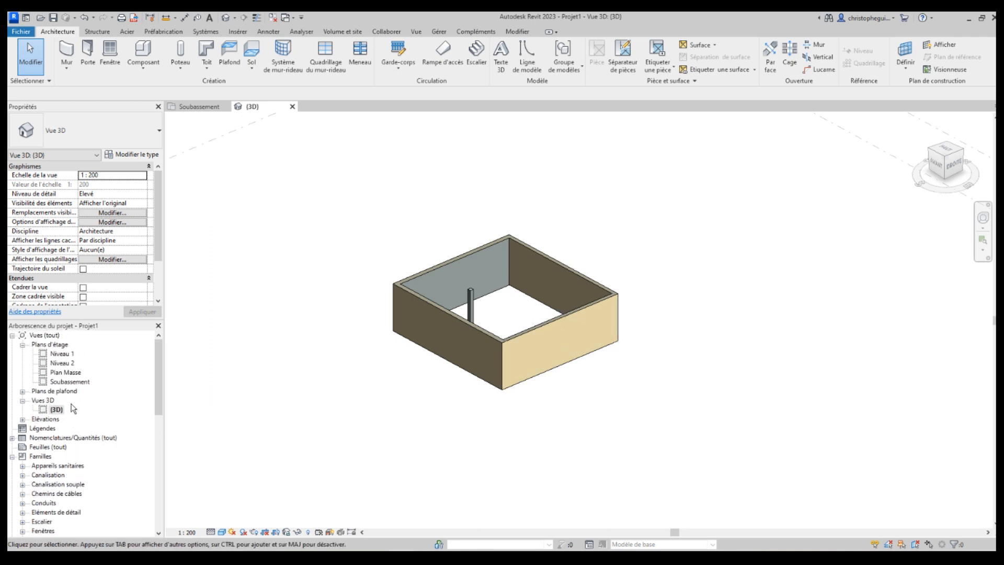
pyautogui.click(55, 410)
pyautogui.click(23, 419)
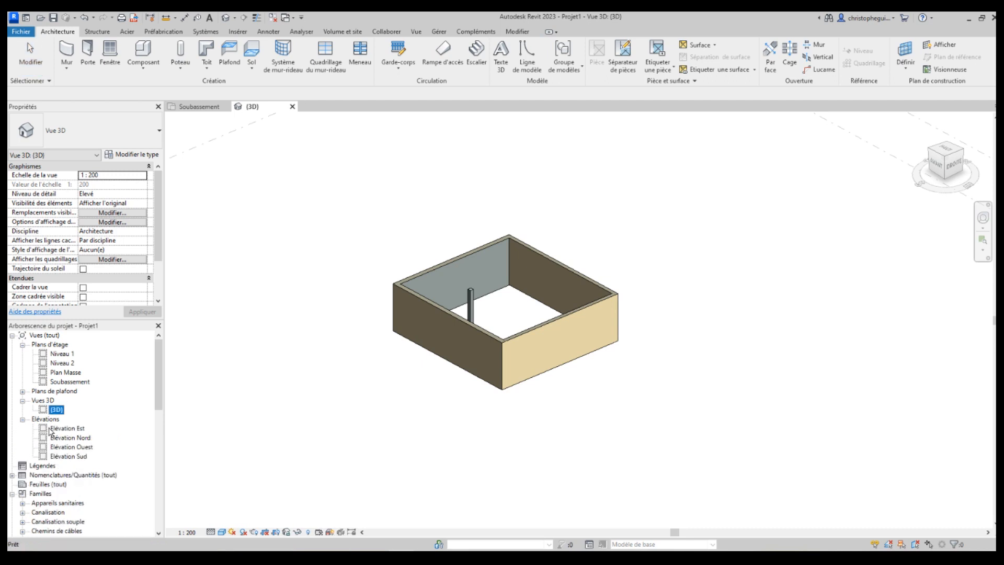
pyautogui.click(67, 428)
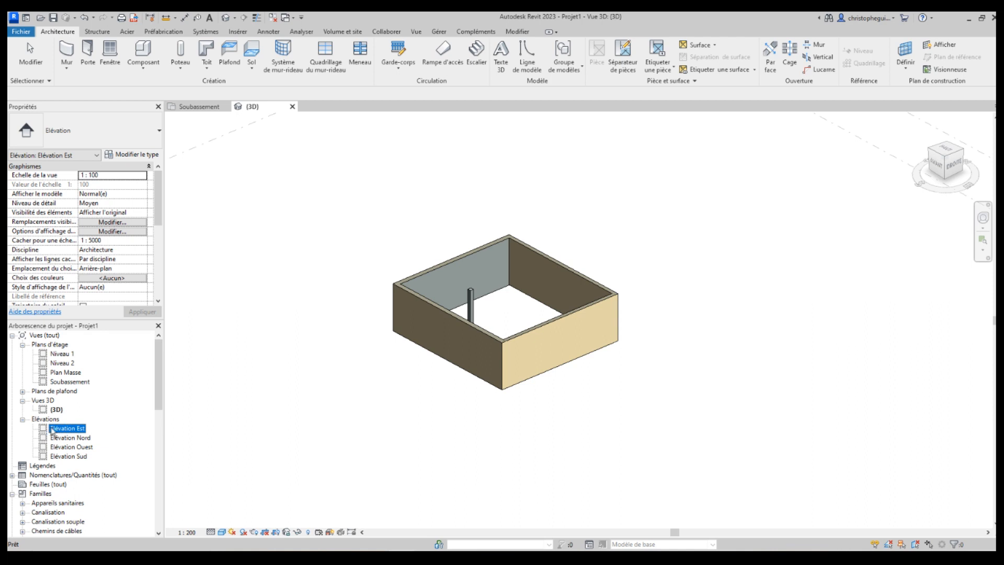
pyautogui.doubleClick(55, 430)
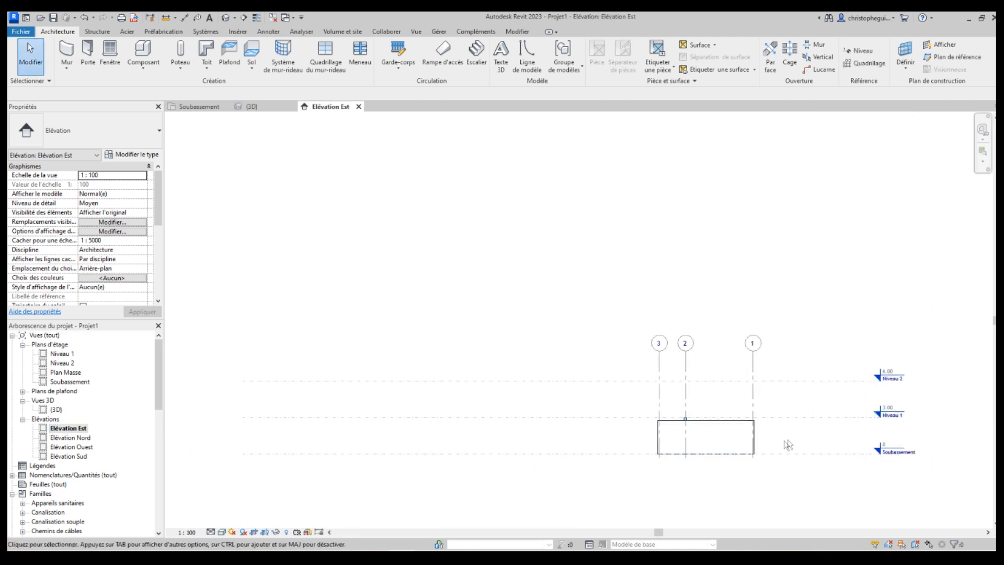
pyautogui.scroll(6, 777, 446)
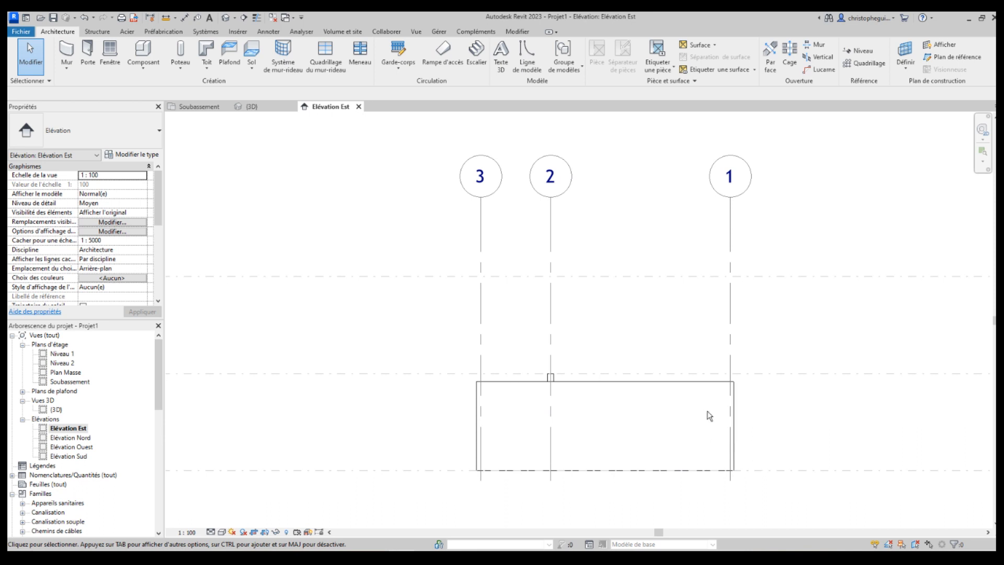
pyautogui.scroll(-3, 708, 415)
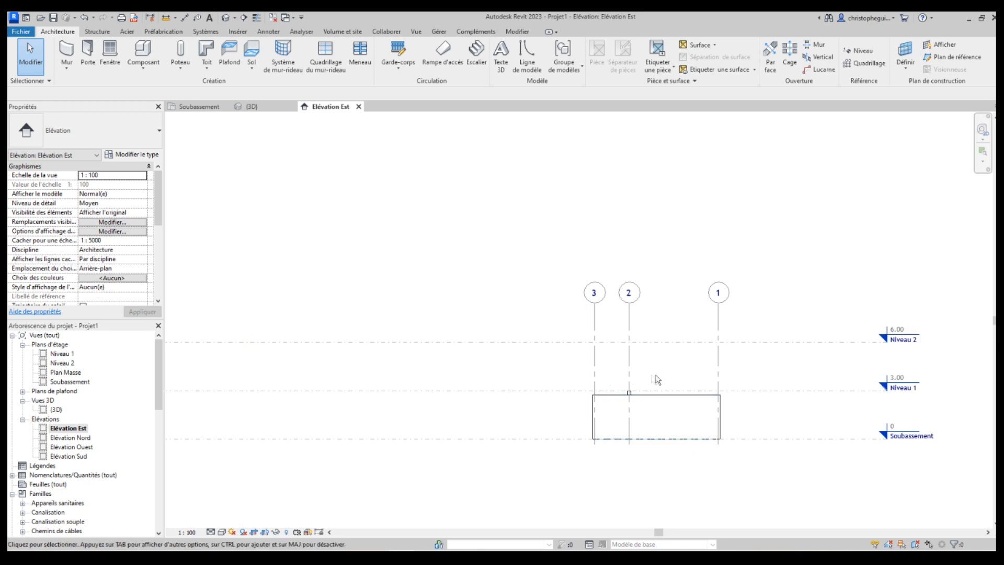
pyautogui.moveTo(550, 353); pyautogui.dragTo(770, 498)
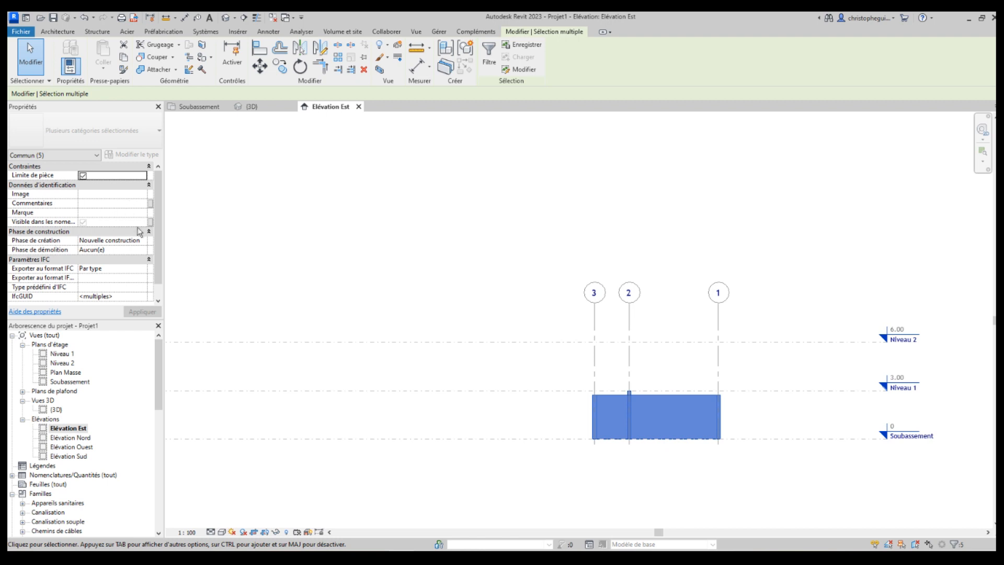
pyautogui.moveTo(158, 217)
pyautogui.mouseDown()
pyautogui.moveTo(155, 245)
pyautogui.moveTo(155, 214)
pyautogui.mouseUp()
pyautogui.click(582, 464)
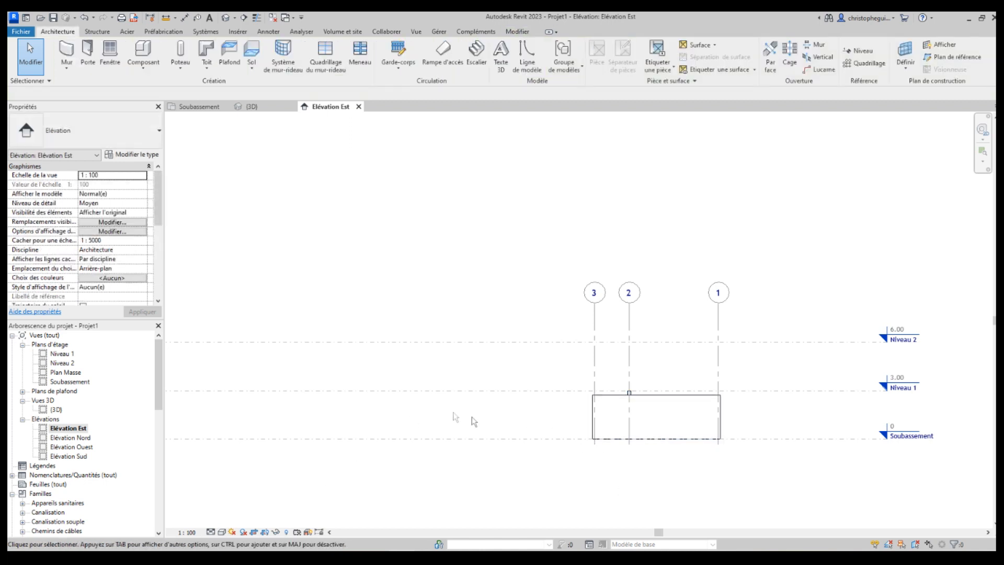
# In the Soubassement plan, set the Contrainte supérieure of all four perimeter walls to Jusqu'au niveau: Niveau 1
pyautogui.click(209, 108)
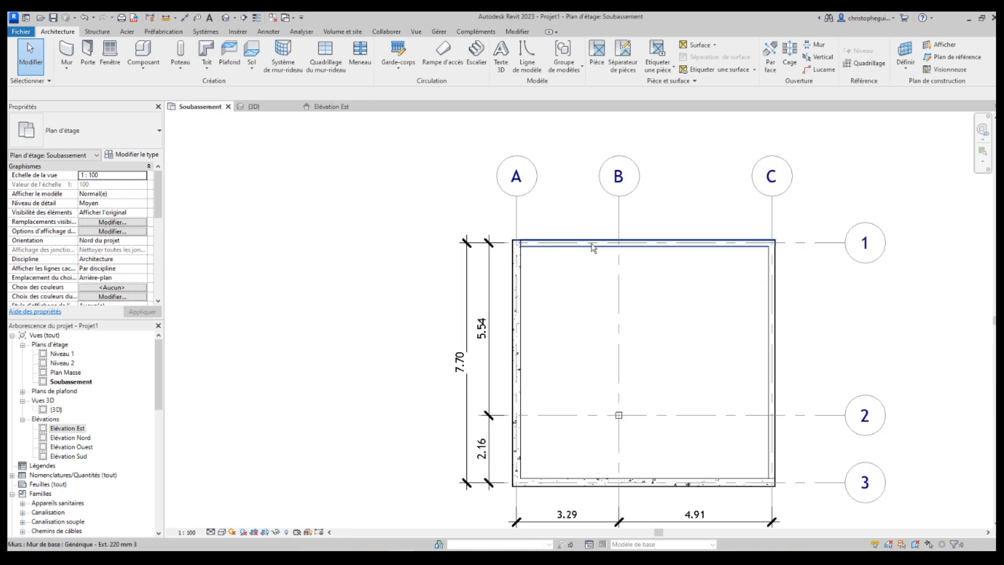
pyautogui.click(594, 248)
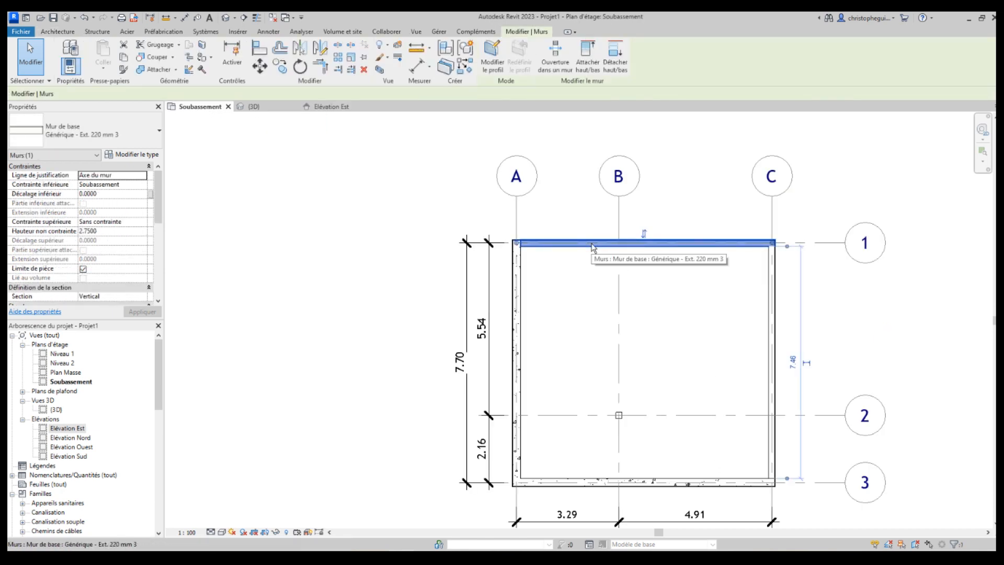
pyautogui.keyDown('ctrl'); pyautogui.click(776, 393); pyautogui.keyUp('ctrl')
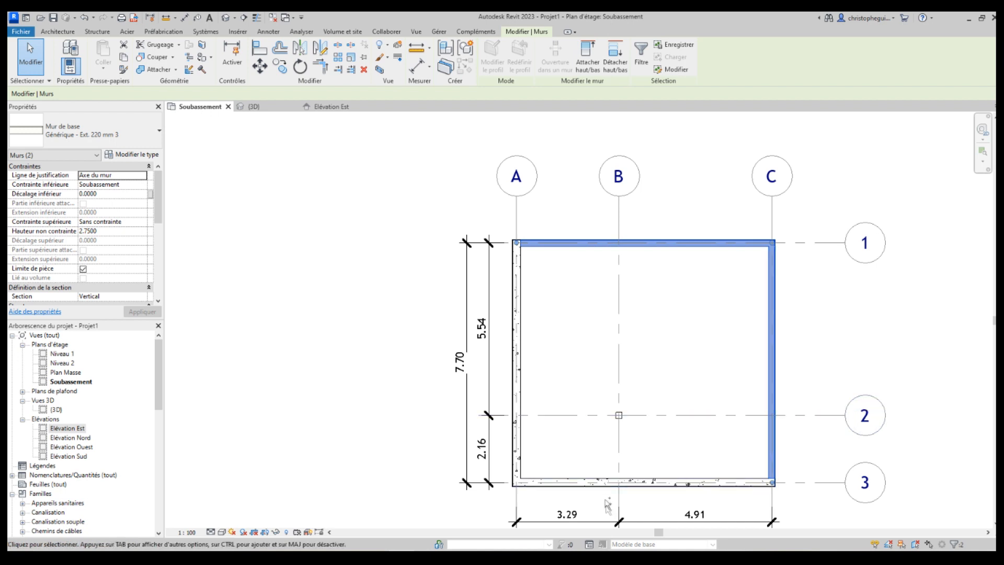
pyautogui.keyDown('ctrl'); pyautogui.click(594, 486); pyautogui.keyUp('ctrl')
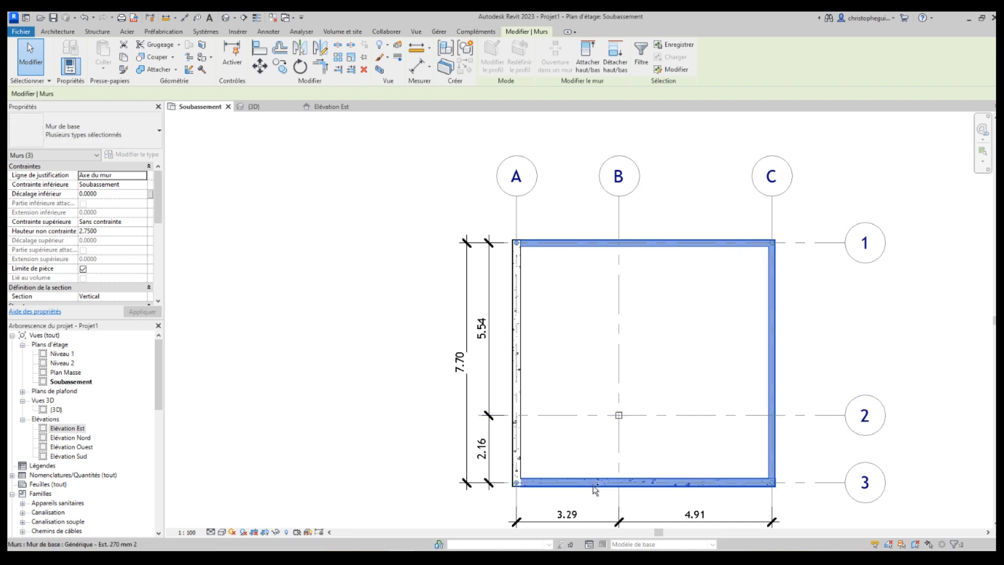
pyautogui.keyDown('ctrl'); pyautogui.click(522, 428); pyautogui.keyUp('ctrl')
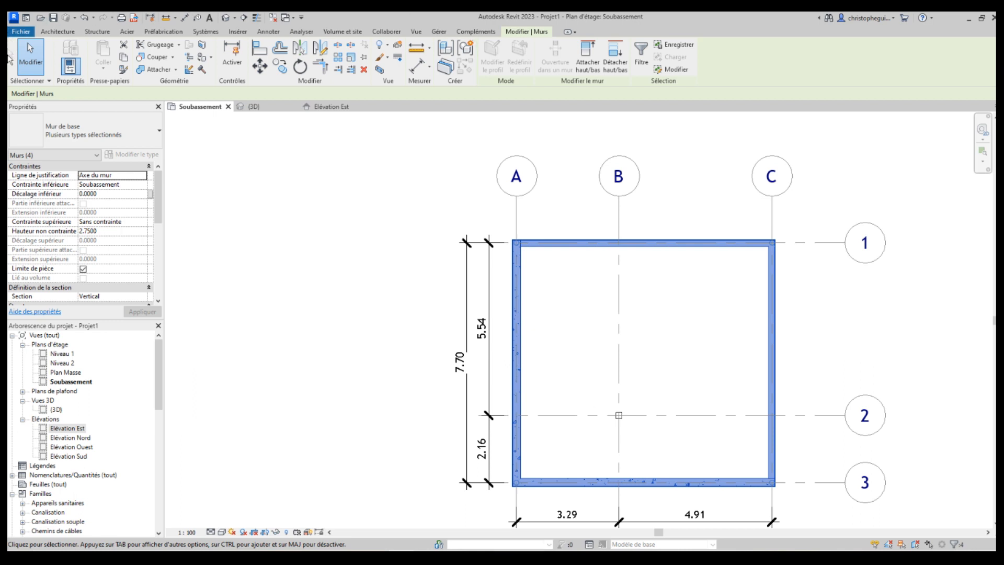
pyautogui.click(101, 222)
pyautogui.click(143, 223)
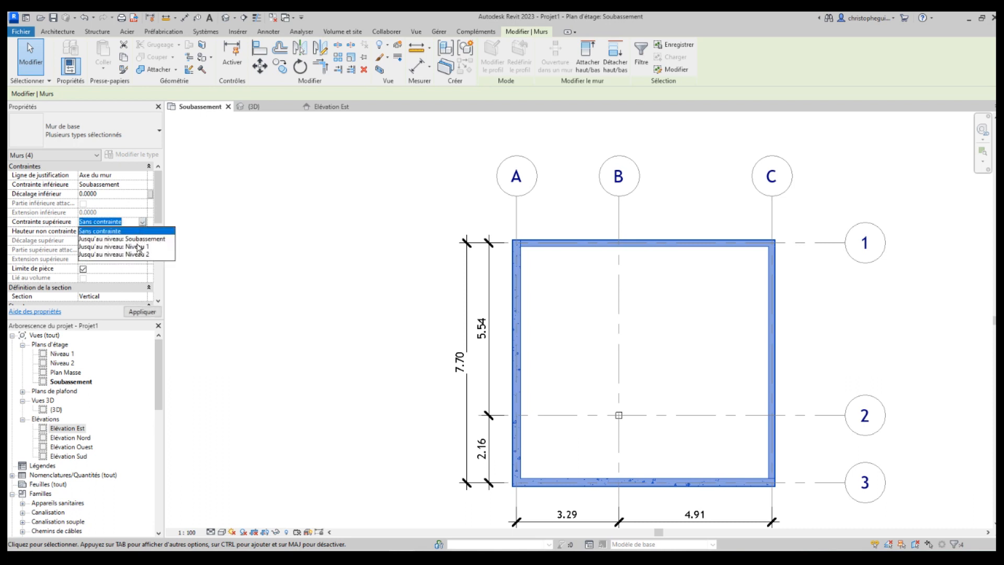
pyautogui.click(137, 247)
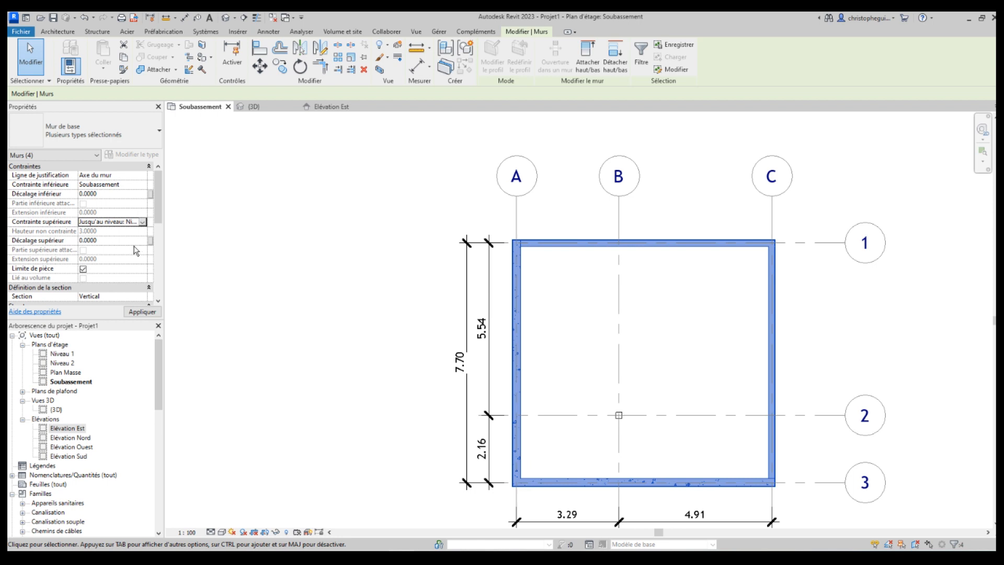
pyautogui.click(305, 219)
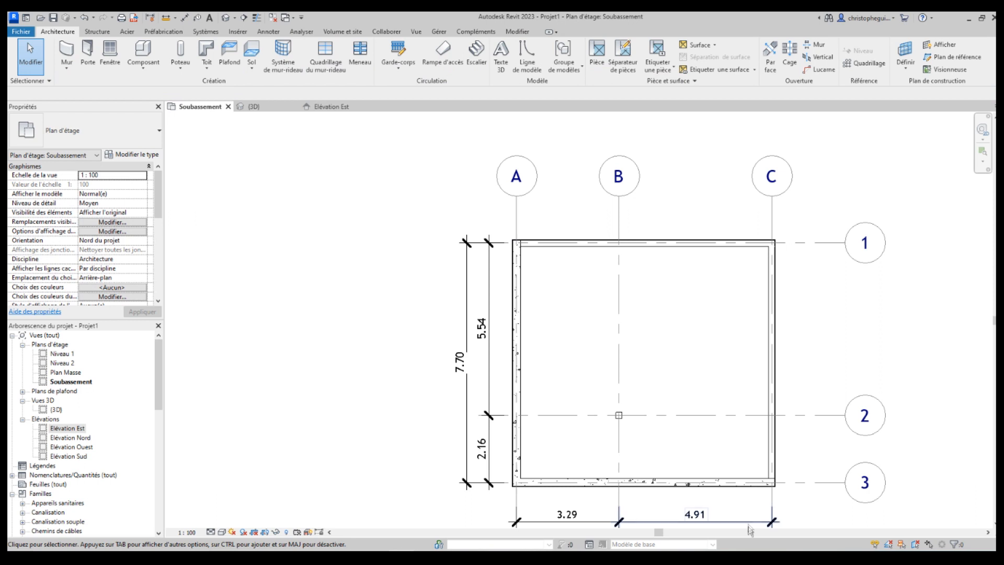
# Check the Niveau supérieur setting of the column at grids B-2, and clear the selection
pyautogui.click(620, 416)
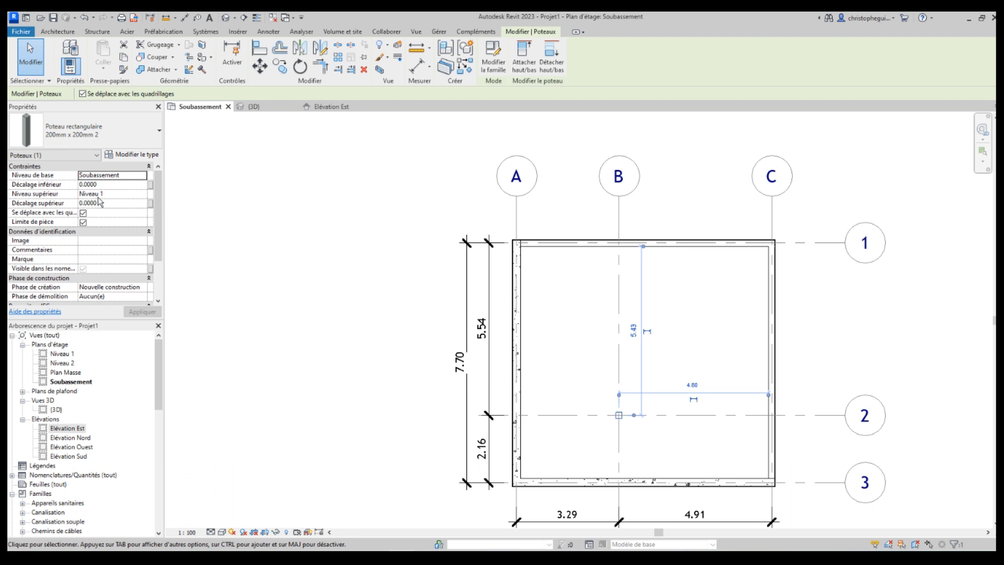
pyautogui.click(121, 195)
pyautogui.click(143, 195)
pyautogui.click(142, 195)
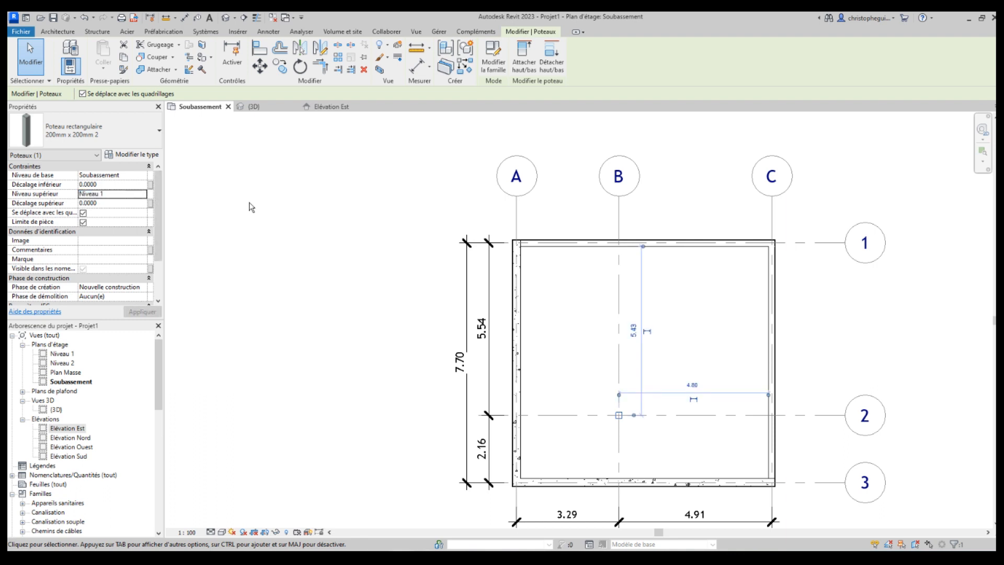
pyautogui.press('Escape')
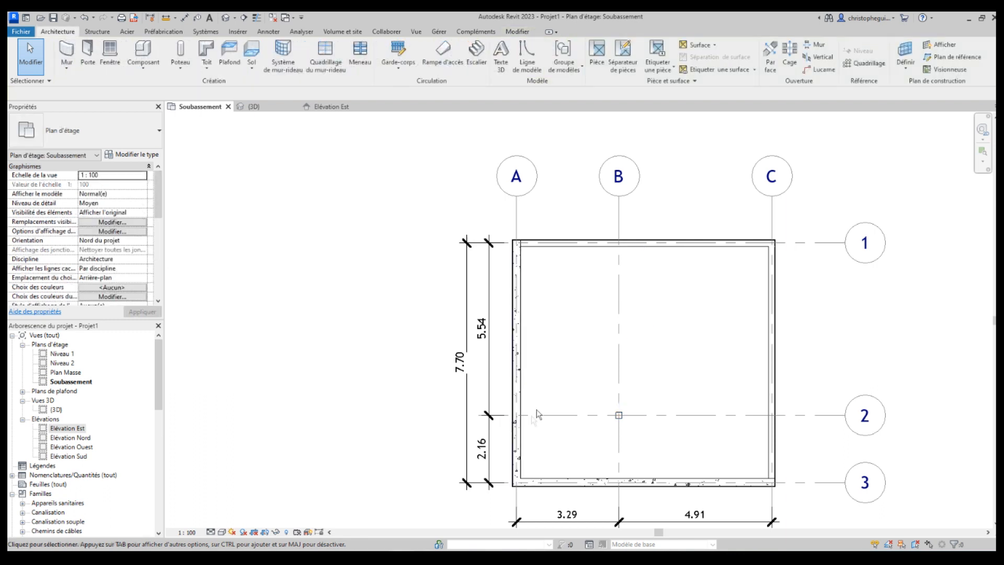
# Check the upper level of the column at B-2, and compare the wall tops with Niveau 1 in the Elévation Est view
pyautogui.click(622, 420)
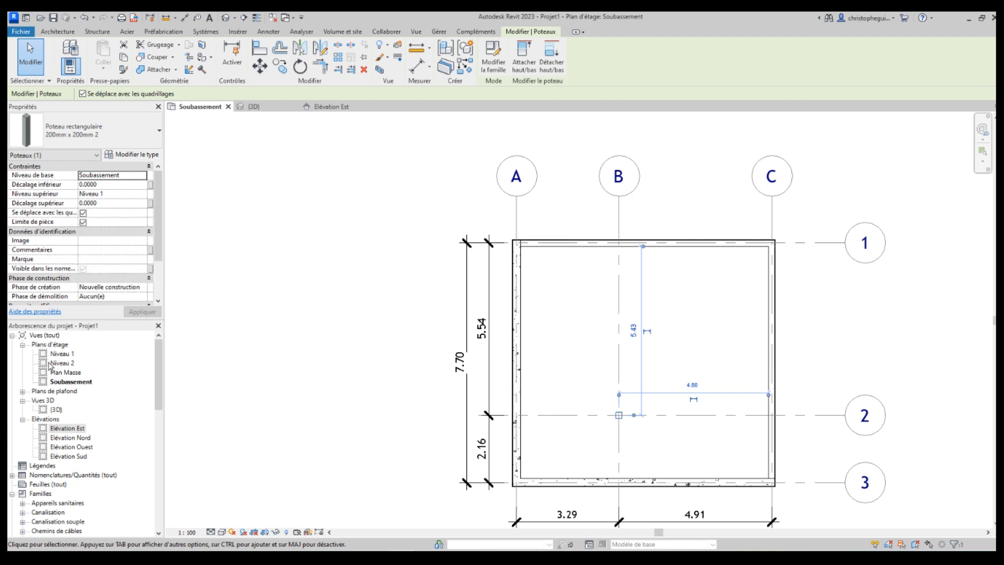
pyautogui.click(46, 430)
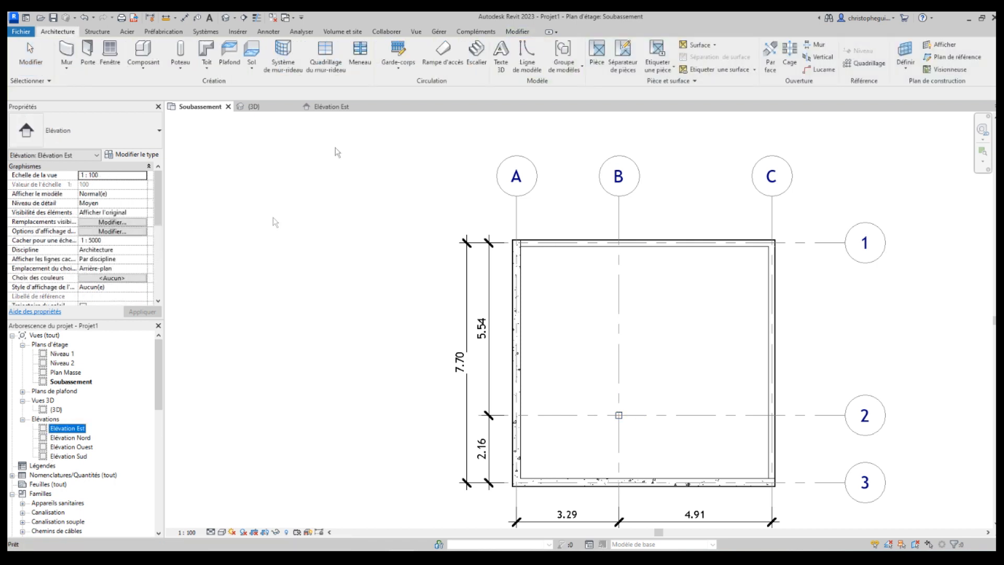
pyautogui.click(325, 109)
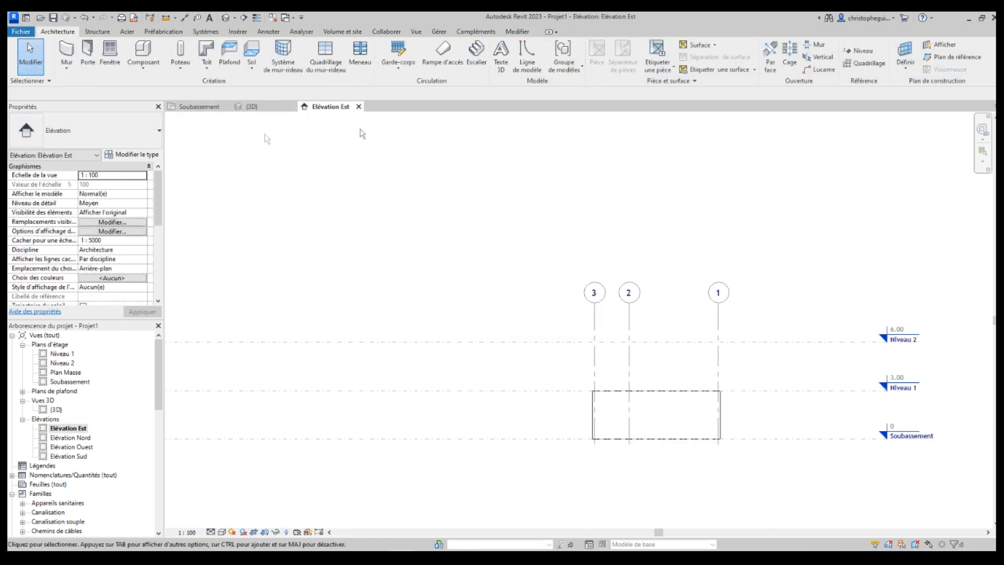
pyautogui.scroll(3, 809, 446)
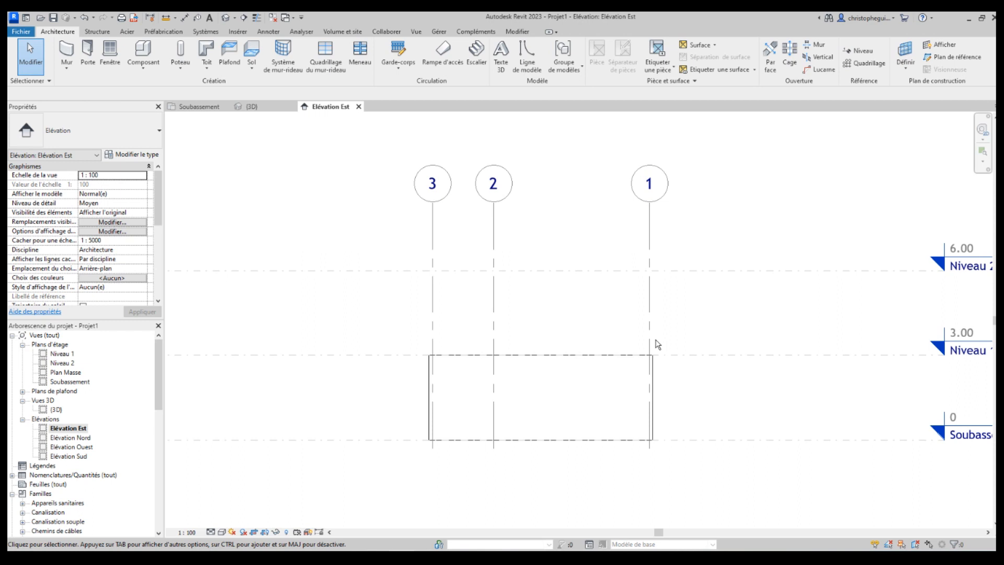
pyautogui.scroll(-5, 858, 426)
pyautogui.scroll(6, 966, 410)
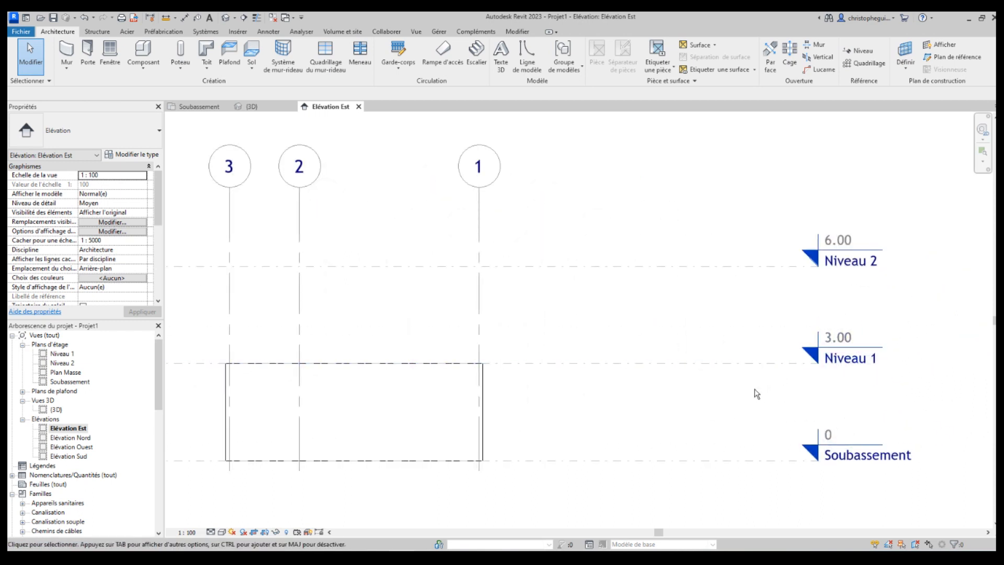
# Raise the Soubassement level to an elevation of 2.5 m by shortening its distance to Niveau 1 in the Elévation Est view
pyautogui.click(588, 461)
pyautogui.scroll(-3, 588, 460)
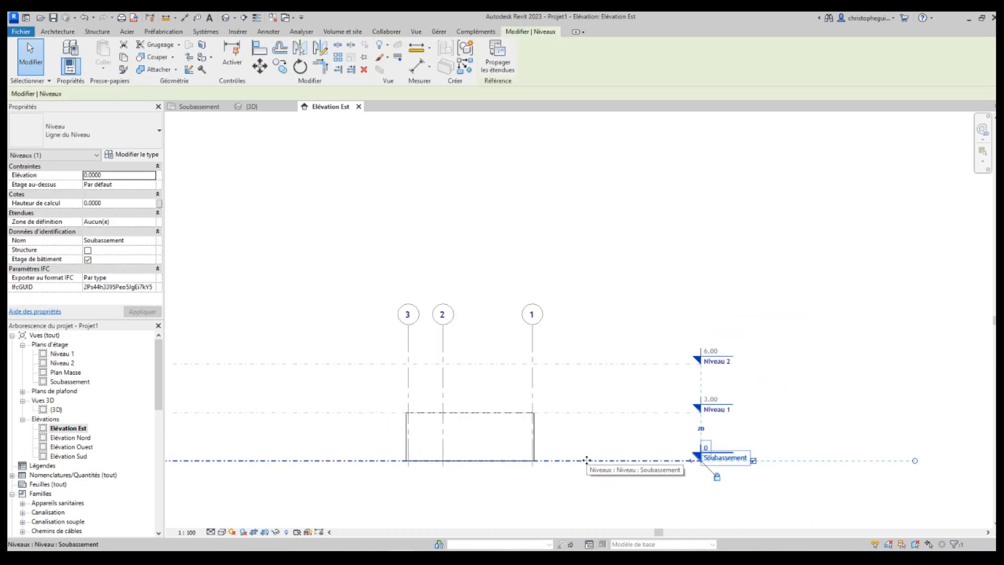
pyautogui.scroll(-3, 549, 409)
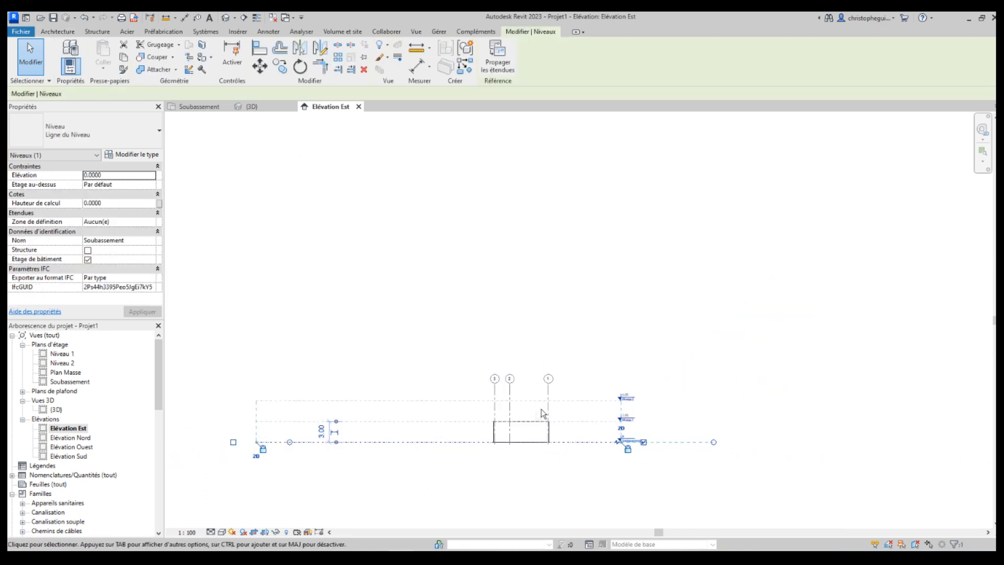
pyautogui.scroll(1, 305, 453)
pyautogui.scroll(1, 303, 464)
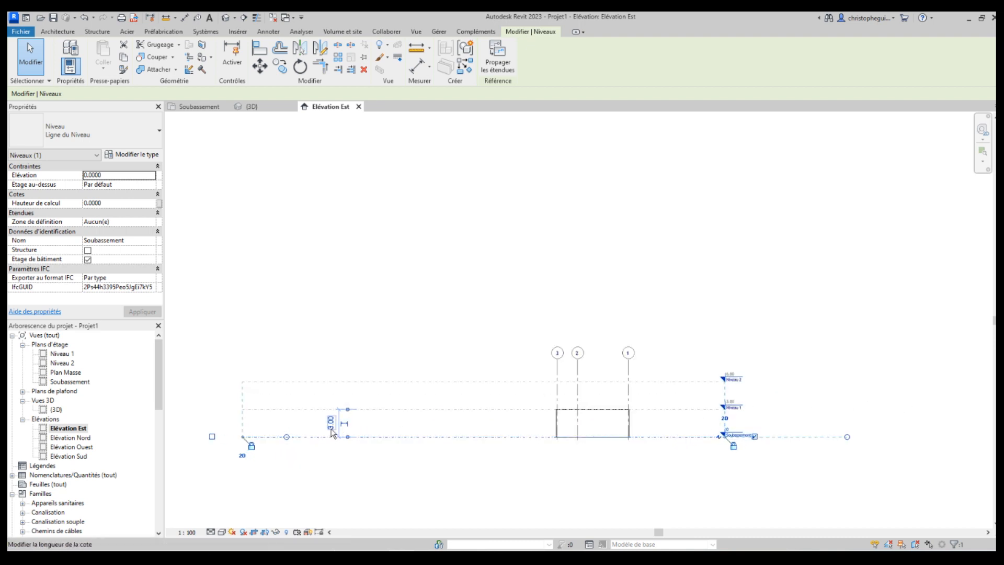
pyautogui.click(331, 423)
pyautogui.write('0')
pyautogui.press('Return')
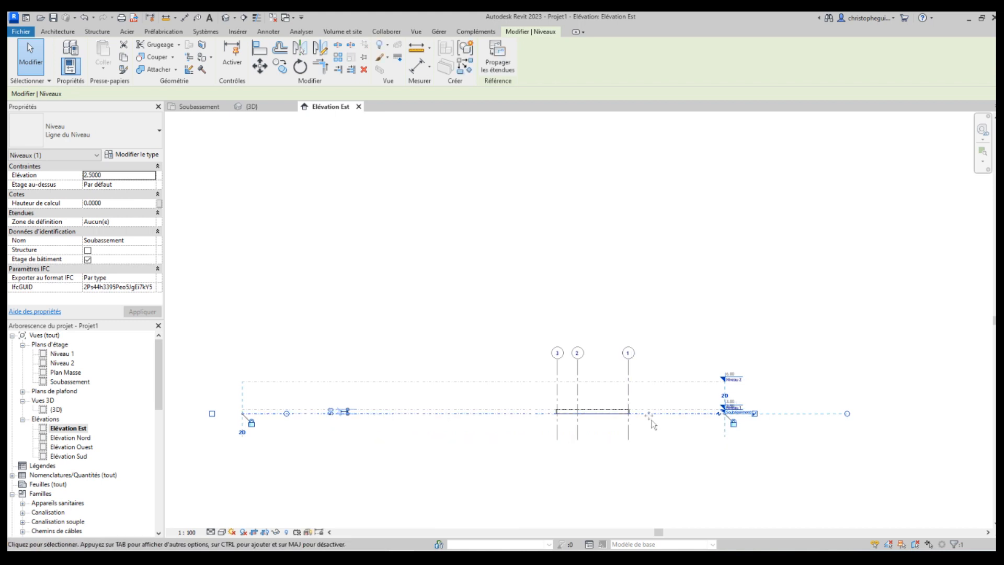
# Examine the shortened walls and column in the Elévation Est view and in the {3D} view
pyautogui.scroll(5, 588, 410)
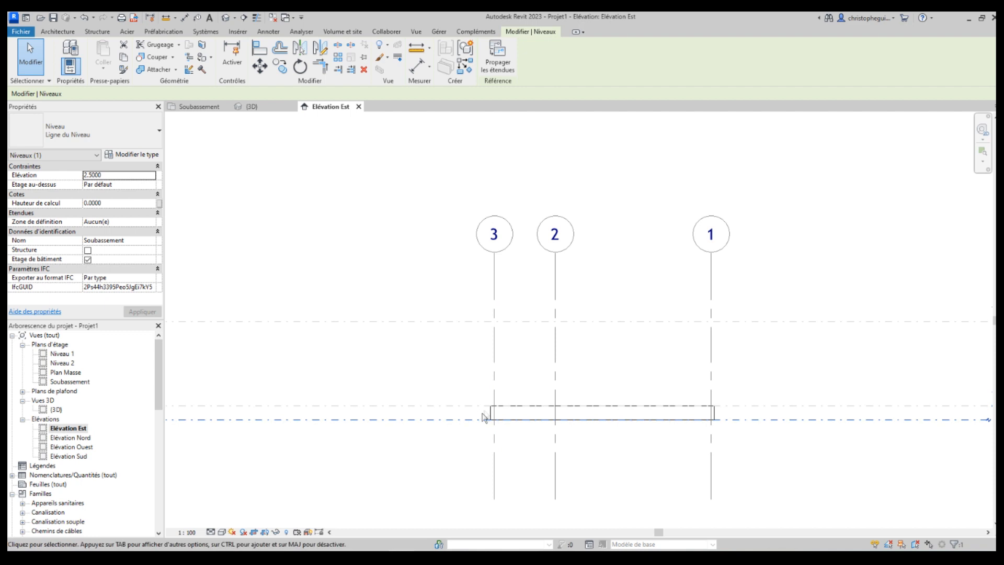
pyautogui.scroll(3, 307, 420)
pyautogui.scroll(-5, 319, 420)
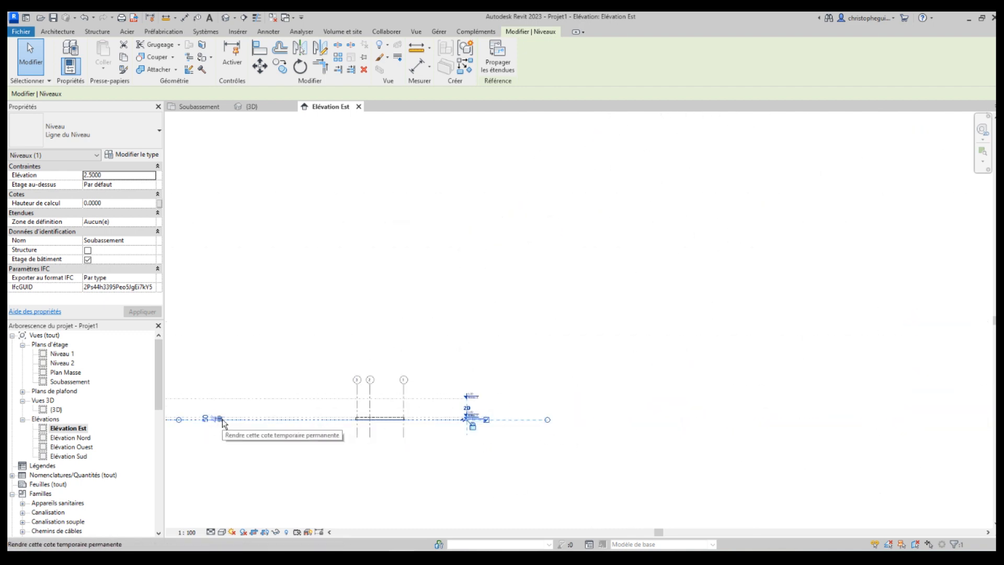
pyautogui.click(253, 108)
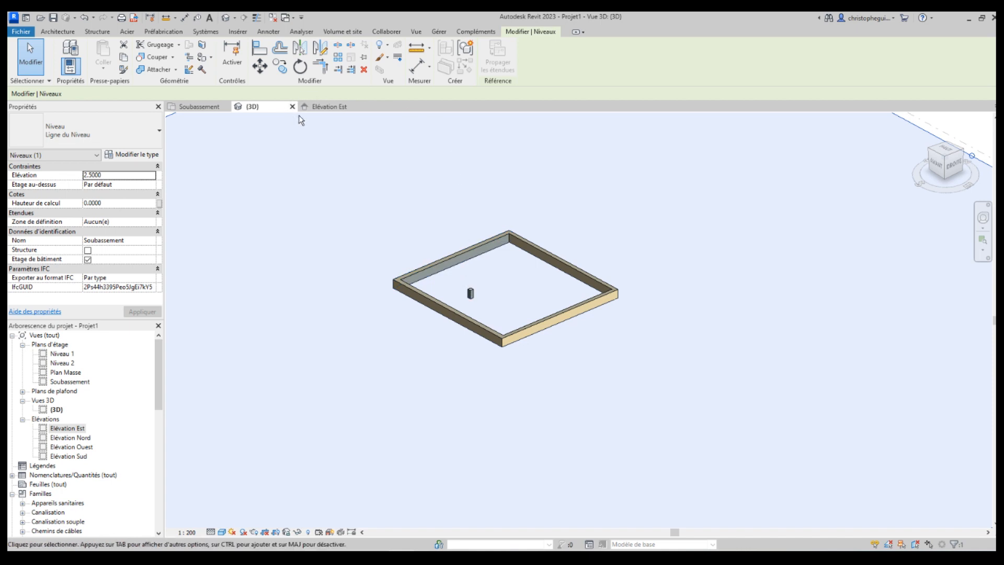
# In the Soubassement plan, place Soubassement 30 cm/30 cm x 50 cm strip footings under all four perimeter walls
pyautogui.click(201, 107)
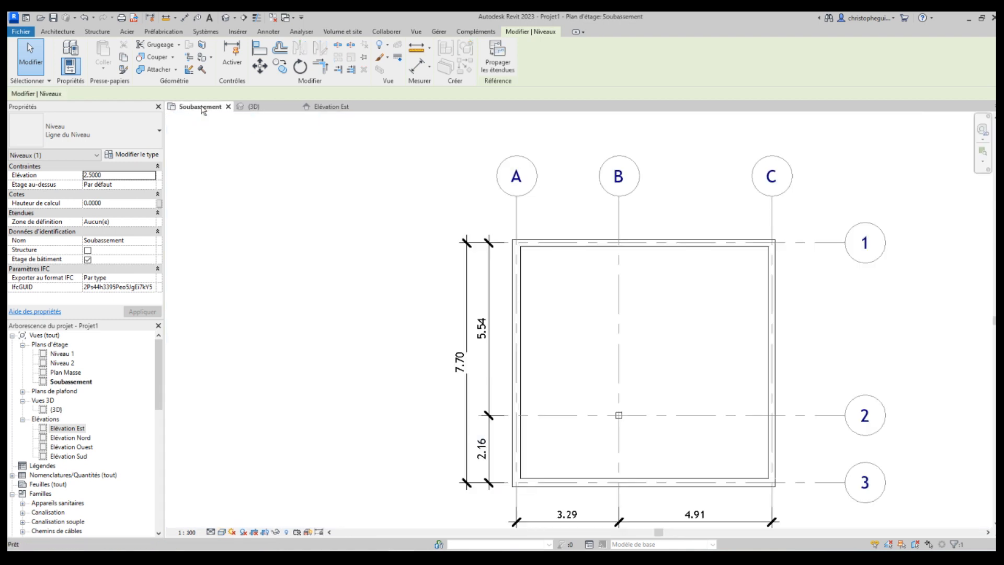
pyautogui.click(98, 32)
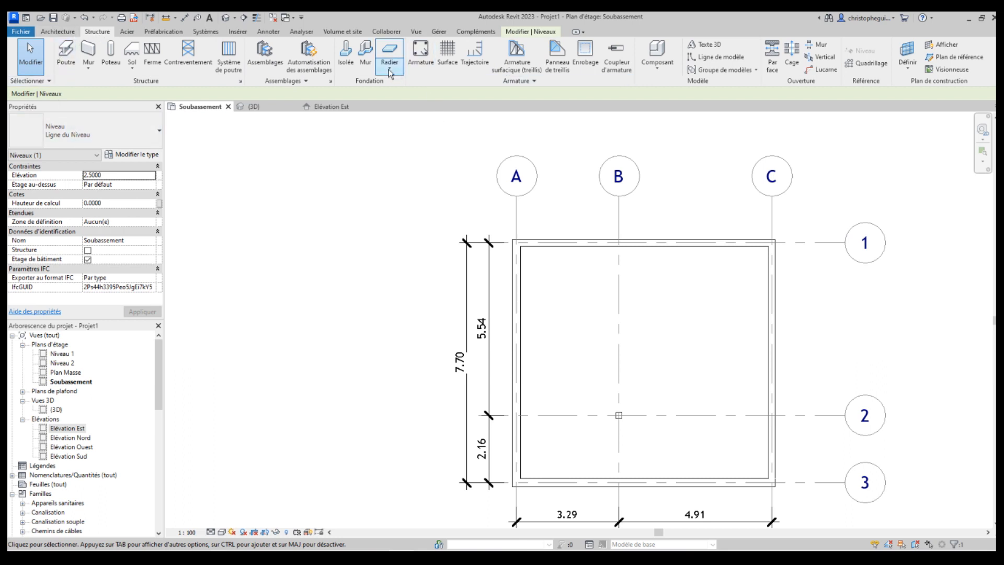
pyautogui.click(360, 64)
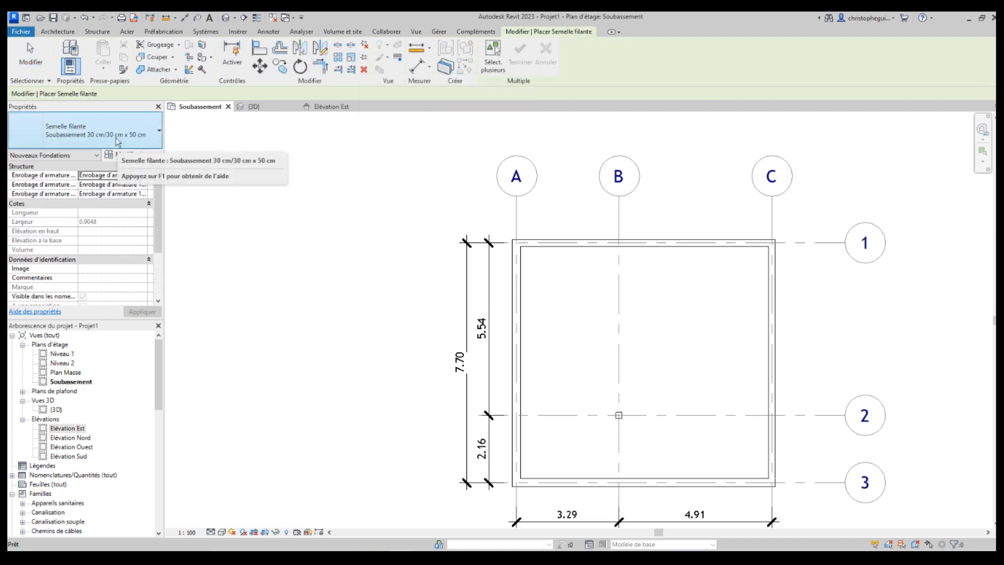
pyautogui.click(595, 251)
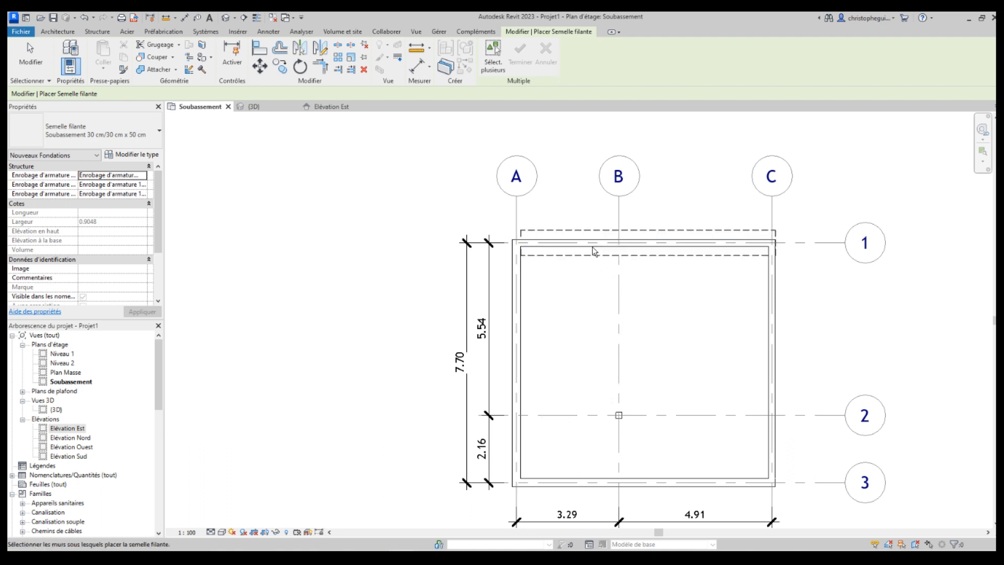
pyautogui.click(520, 298)
pyautogui.click(570, 492)
pyautogui.click(778, 453)
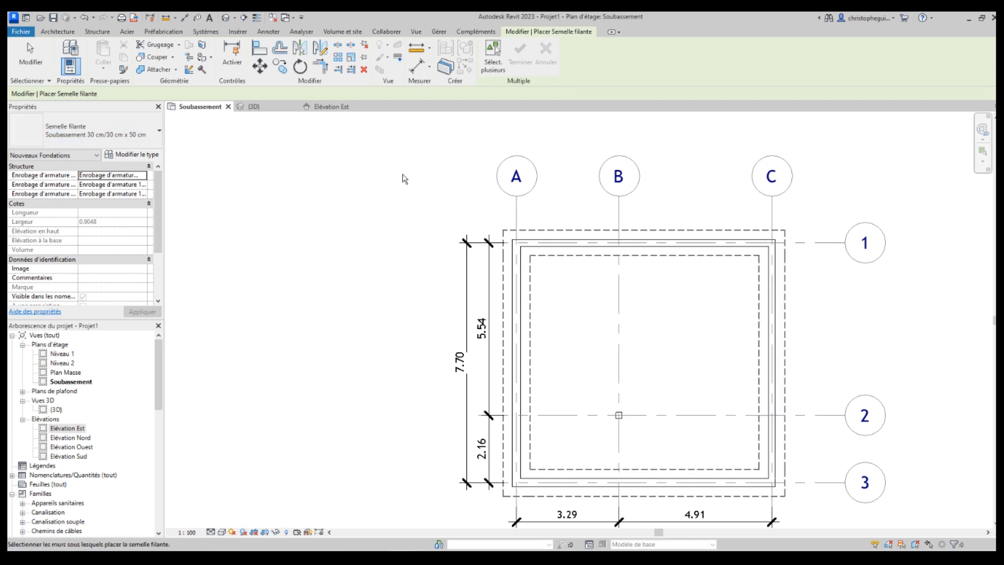
pyautogui.press('Escape')
pyautogui.press('Escape')
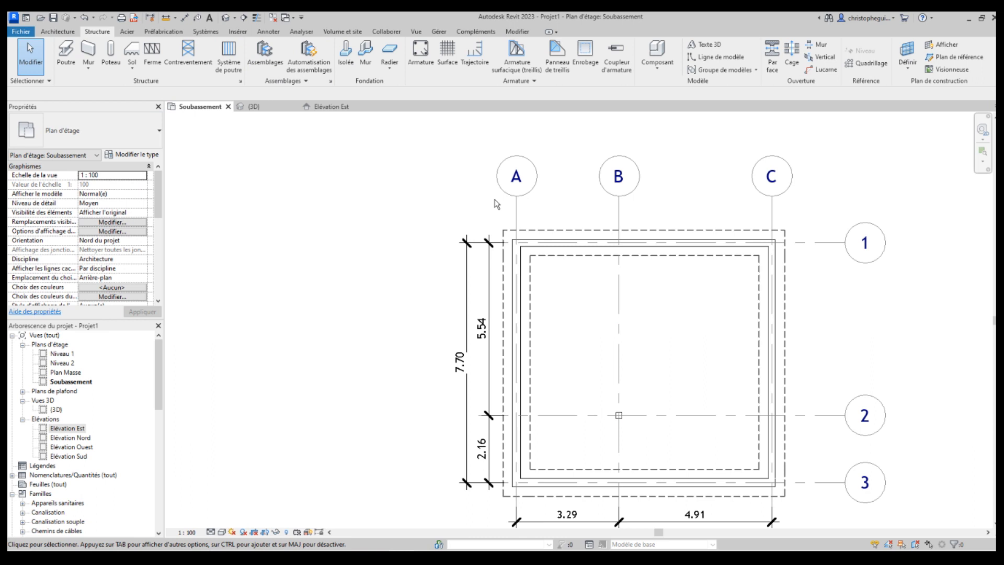
# Duplicate the type of the strip footing along grid 1 as "Soubassement 20 cm/20 cm x 30 cm 2"
pyautogui.click(585, 256)
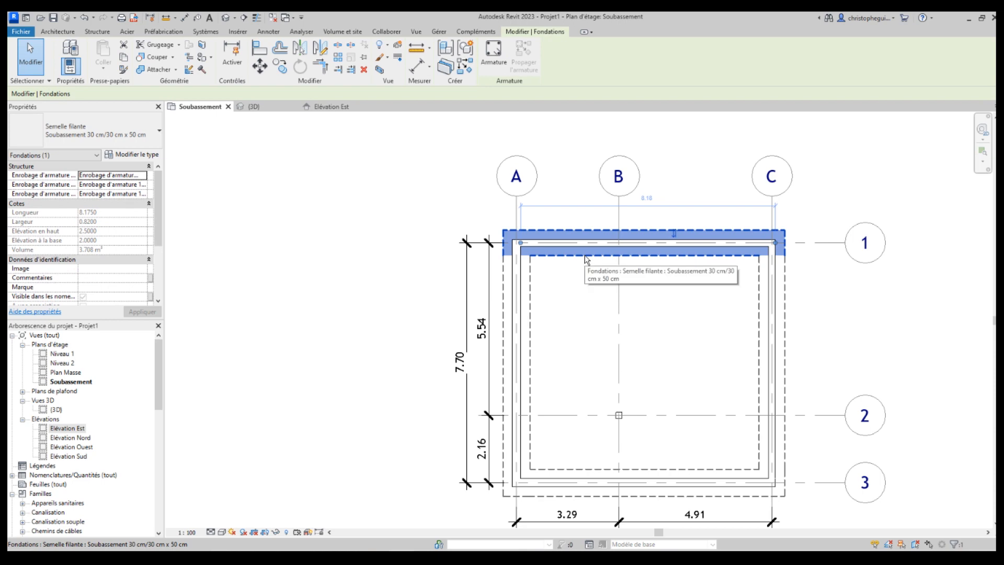
pyautogui.click(130, 156)
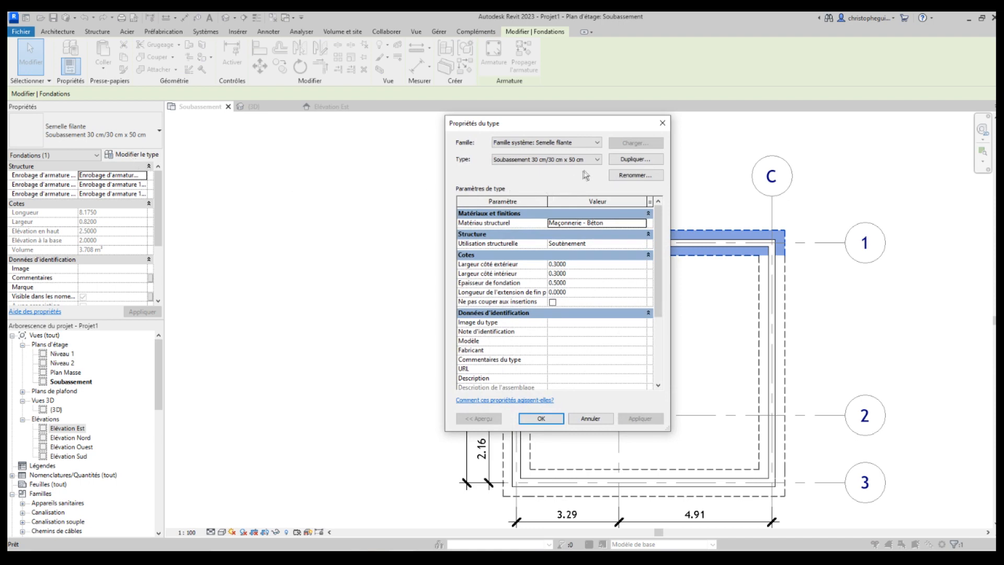
pyautogui.click(631, 160)
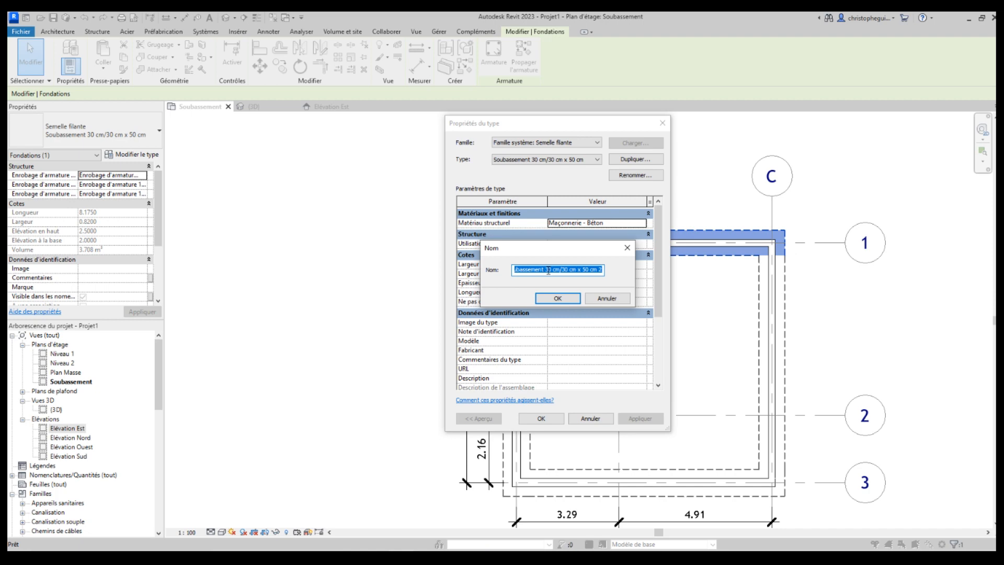
pyautogui.click(547, 269)
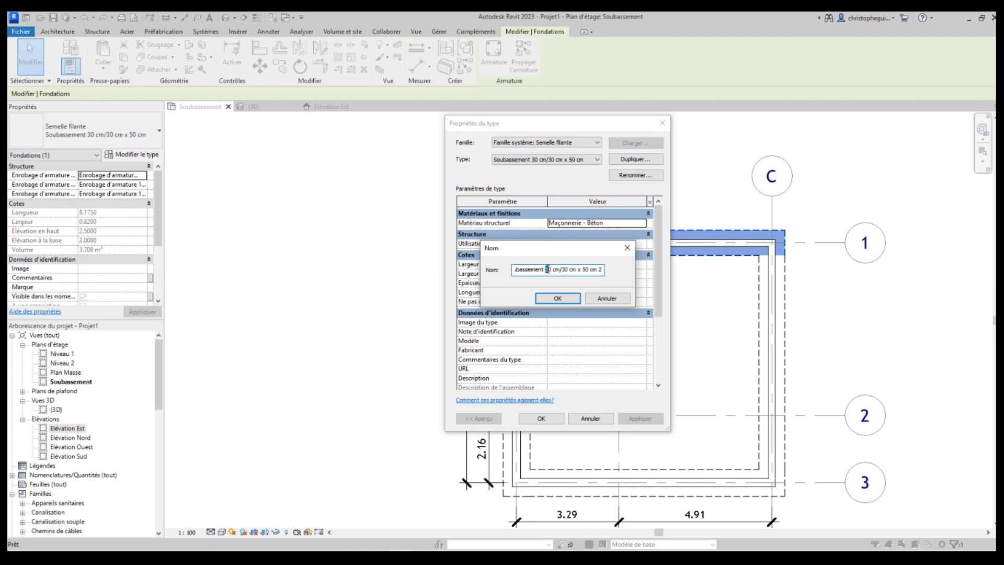
pyautogui.write('2')
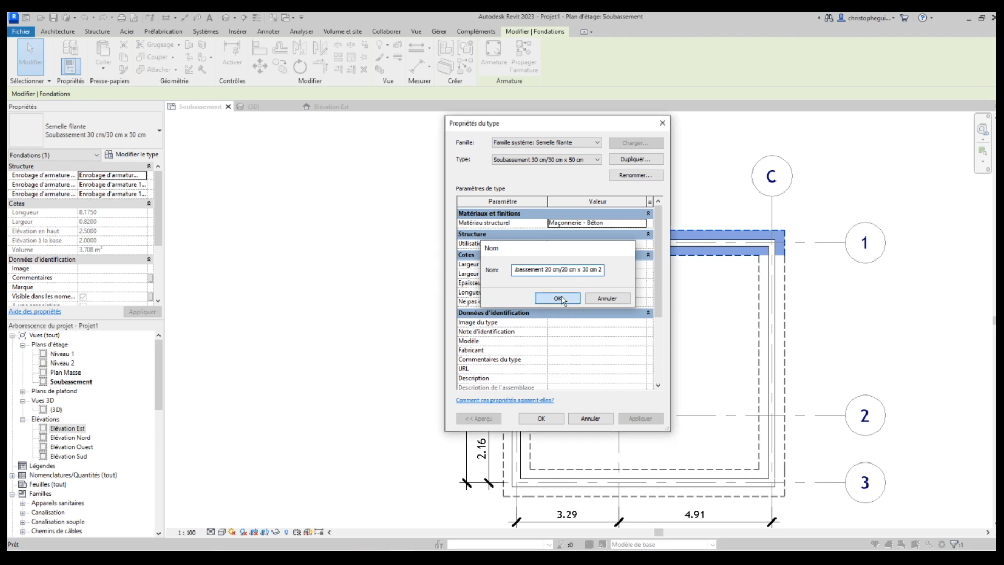
pyautogui.click(564, 298)
# Set the new footing type's Largeur côté extérieur and Largeur côté intérieur to 0.2 and Epaisseur de fondation to 0.3, and apply it
pyautogui.click(556, 264)
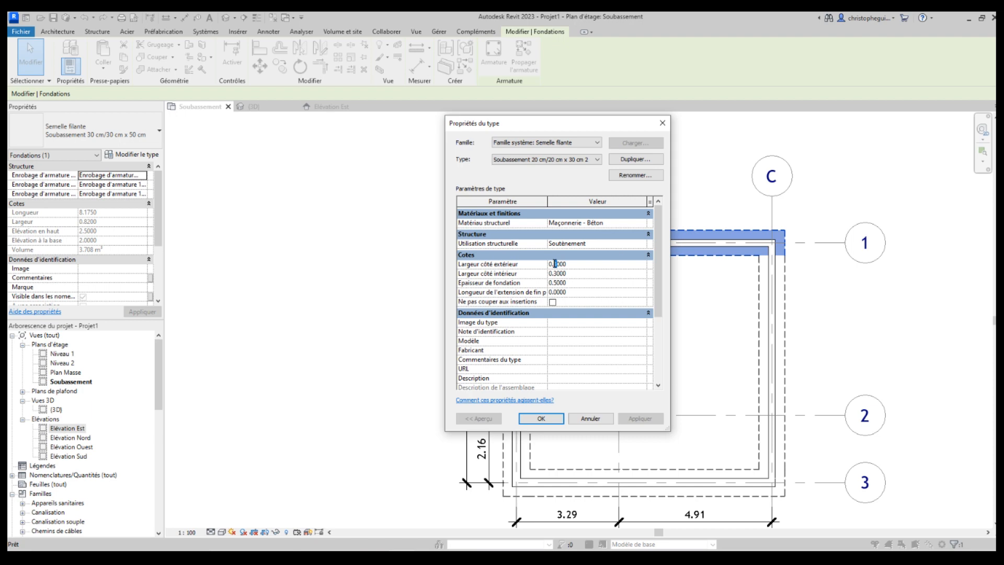
pyautogui.write('2')
pyautogui.click(558, 275)
pyautogui.moveTo(553, 274); pyautogui.dragTo(557, 273)
pyautogui.moveTo(557, 283); pyautogui.dragTo(553, 283)
pyautogui.write('3')
pyautogui.click(641, 420)
pyautogui.click(549, 420)
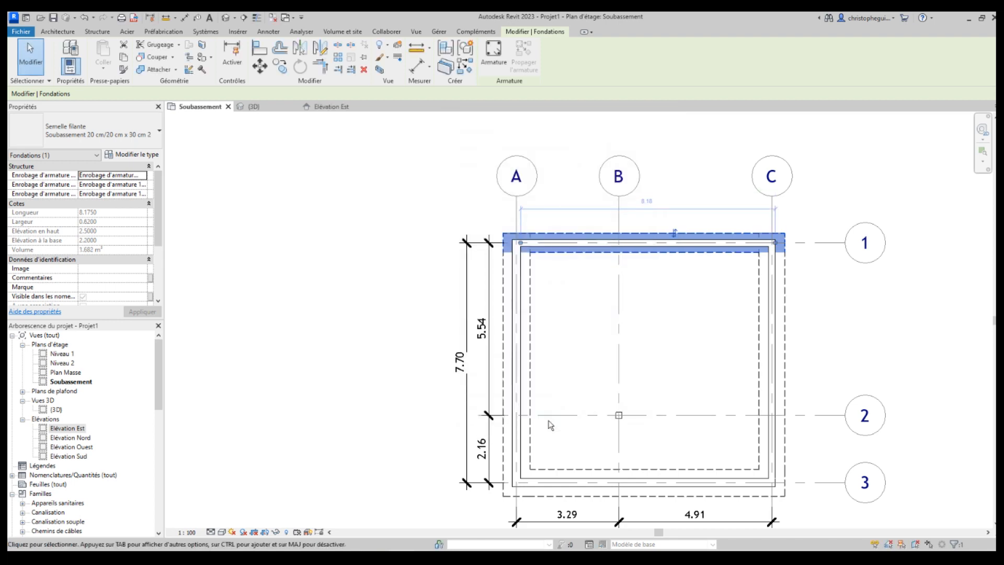
# Change the three remaining strip footings, along grids A, 3 and C, to the type Soubassement 20 cm/20 cm x 30 cm 2
pyautogui.click(531, 282)
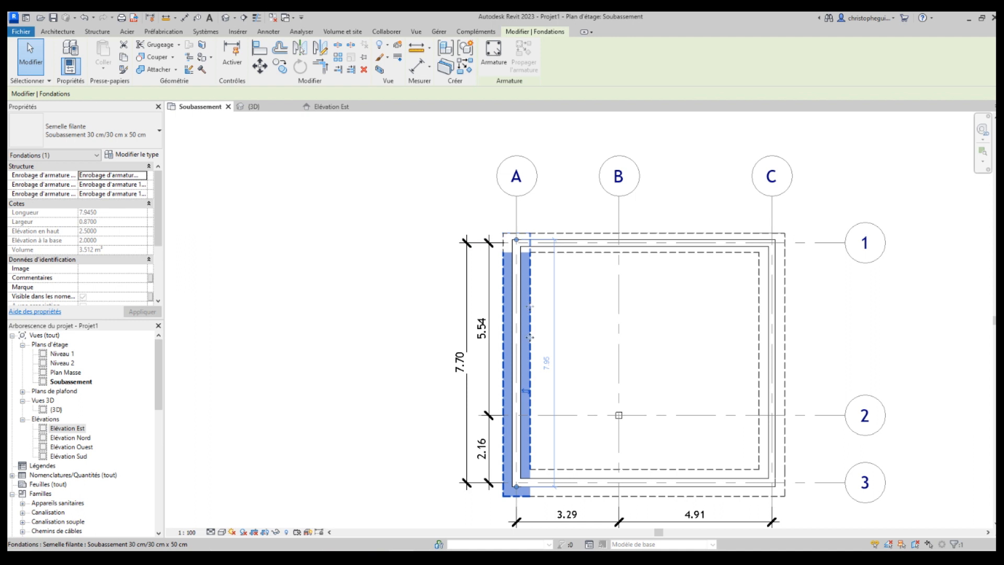
pyautogui.keyDown('ctrl'); pyautogui.click(732, 473); pyautogui.keyUp('ctrl')
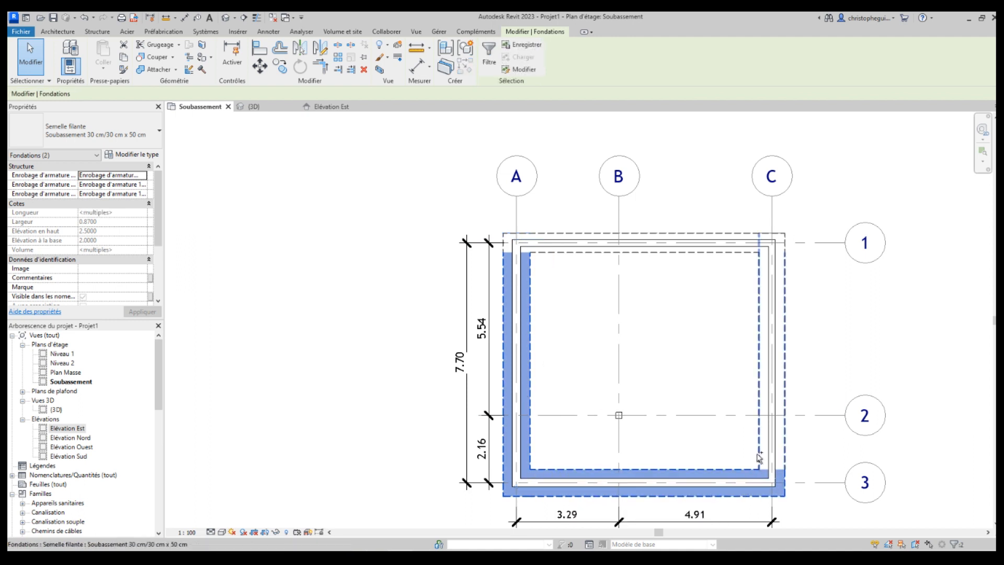
pyautogui.keyDown('ctrl'); pyautogui.click(759, 458); pyautogui.keyUp('ctrl')
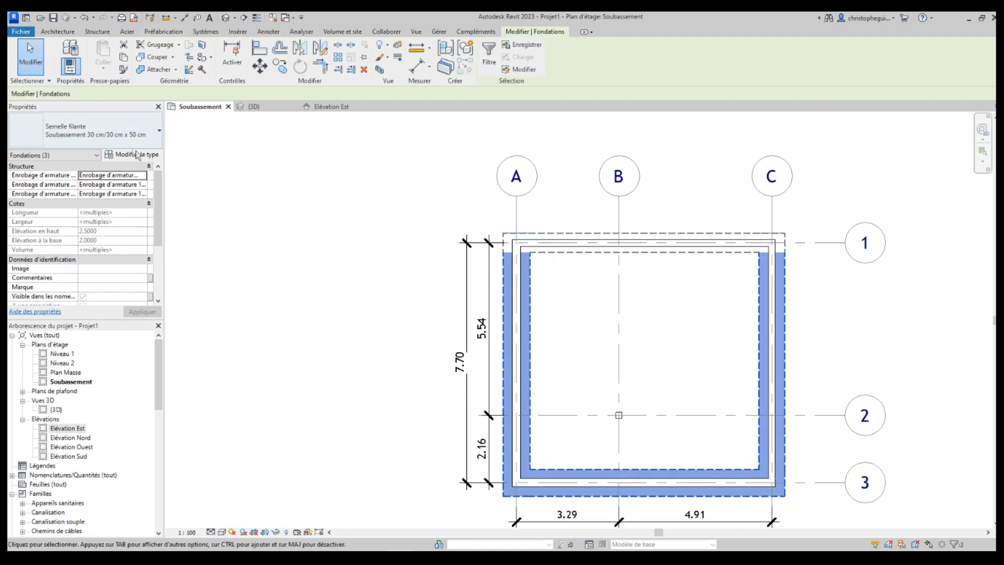
pyautogui.click(160, 132)
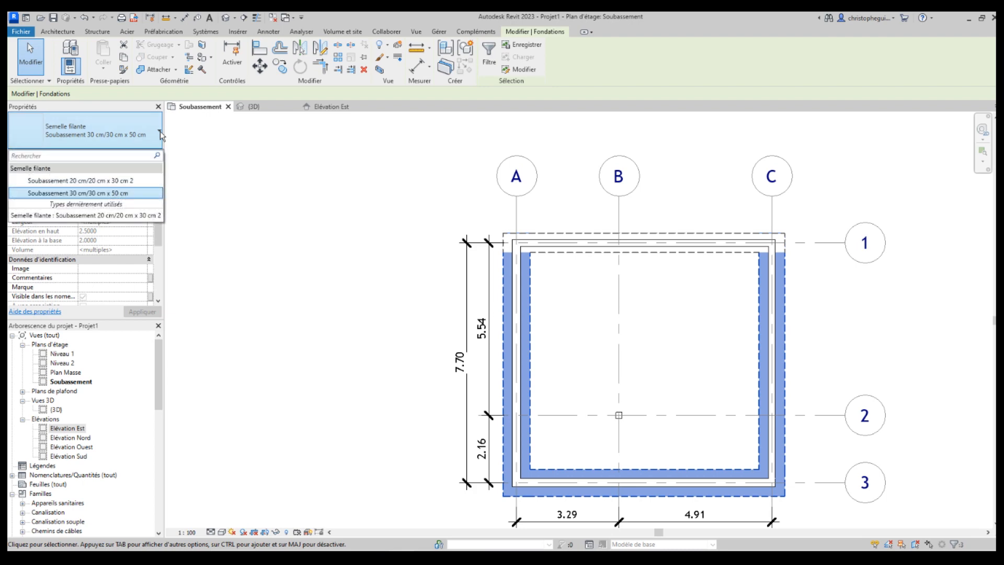
pyautogui.click(120, 182)
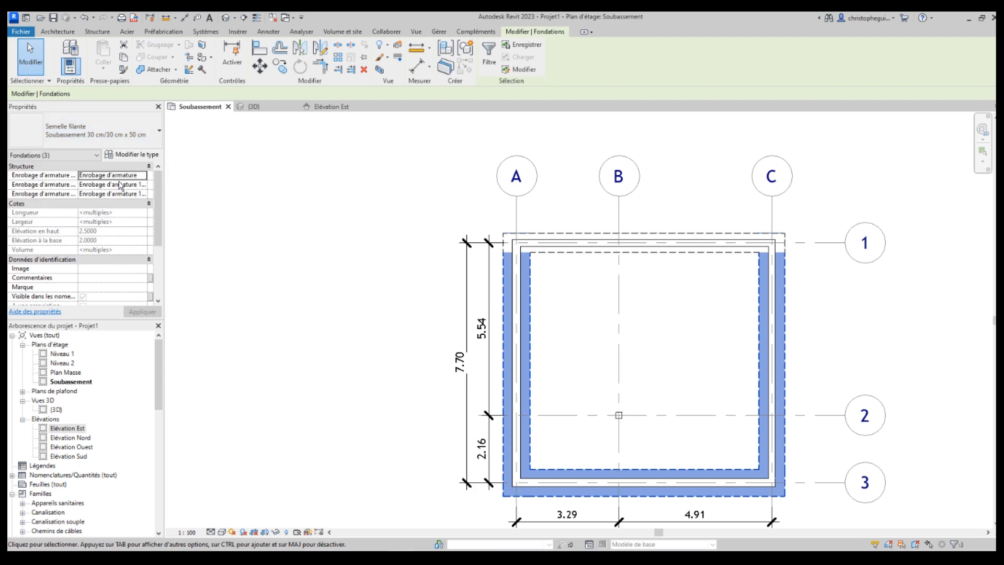
pyautogui.click(417, 371)
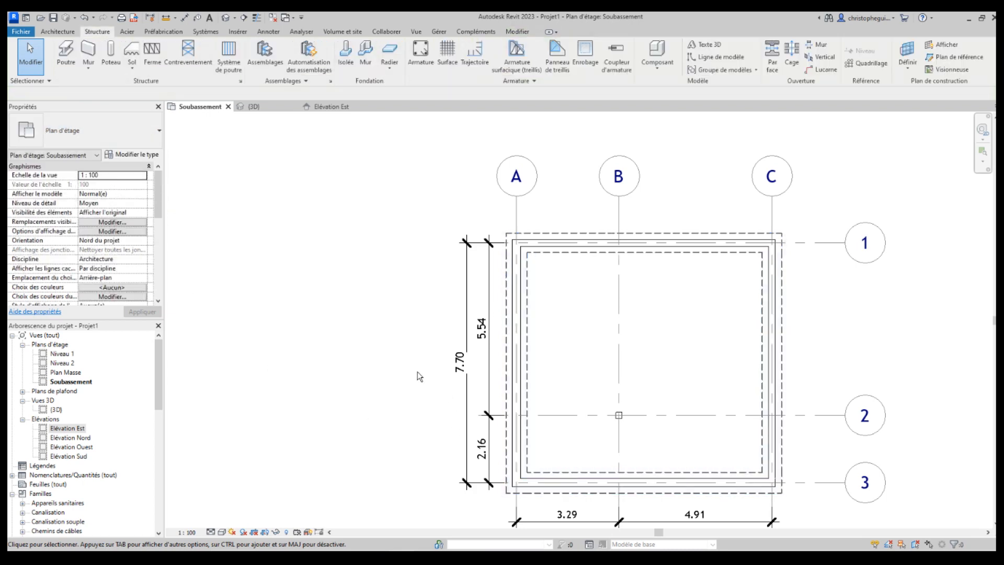
pyautogui.scroll(-2, 742, 467)
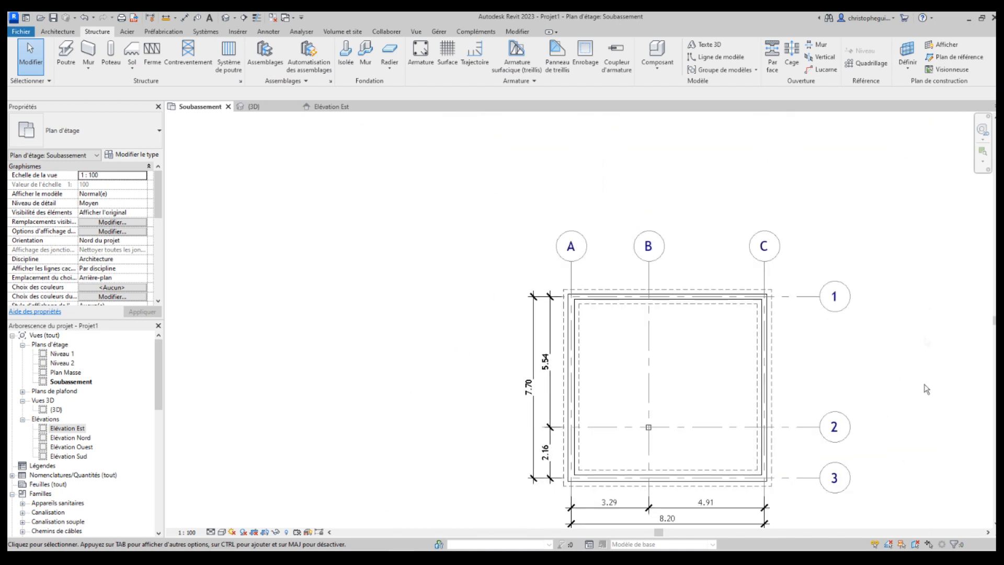
pyautogui.click(346, 58)
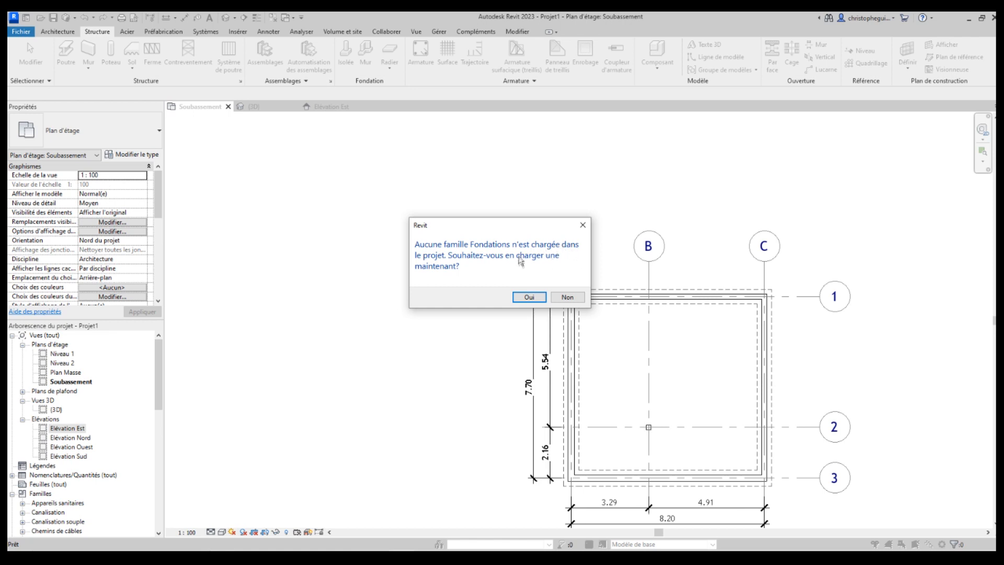
pyautogui.click(566, 298)
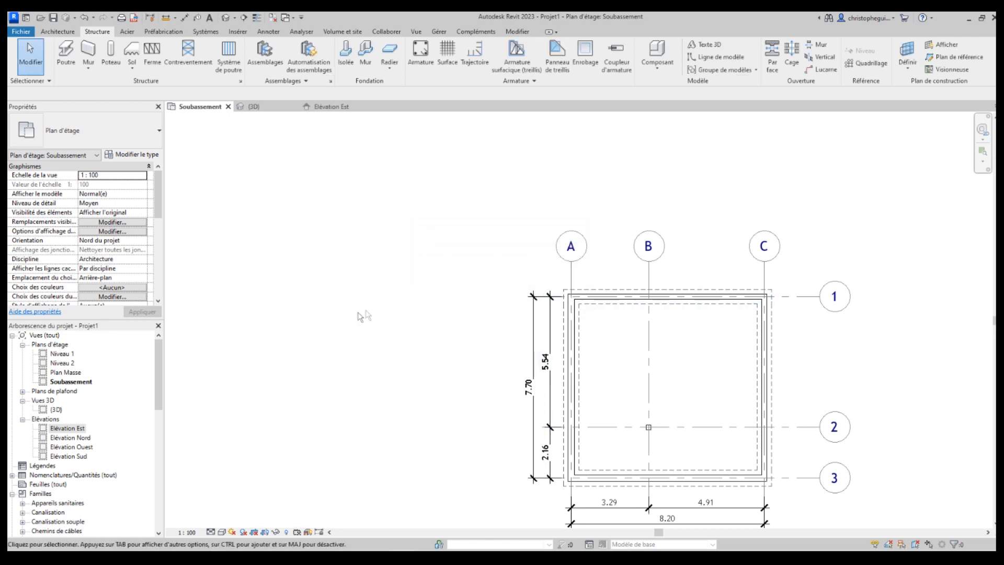
# Open the Base rectangulaire foundation family and load it into the project's Fondations families
pyautogui.moveTo(158, 376); pyautogui.dragTo(156, 403)
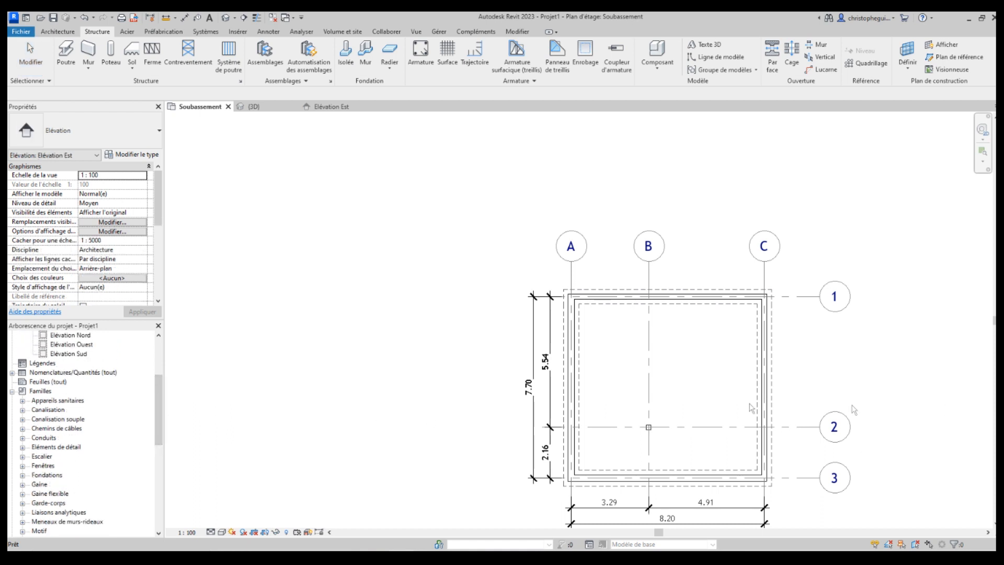
pyautogui.scroll(-2, 42, 465)
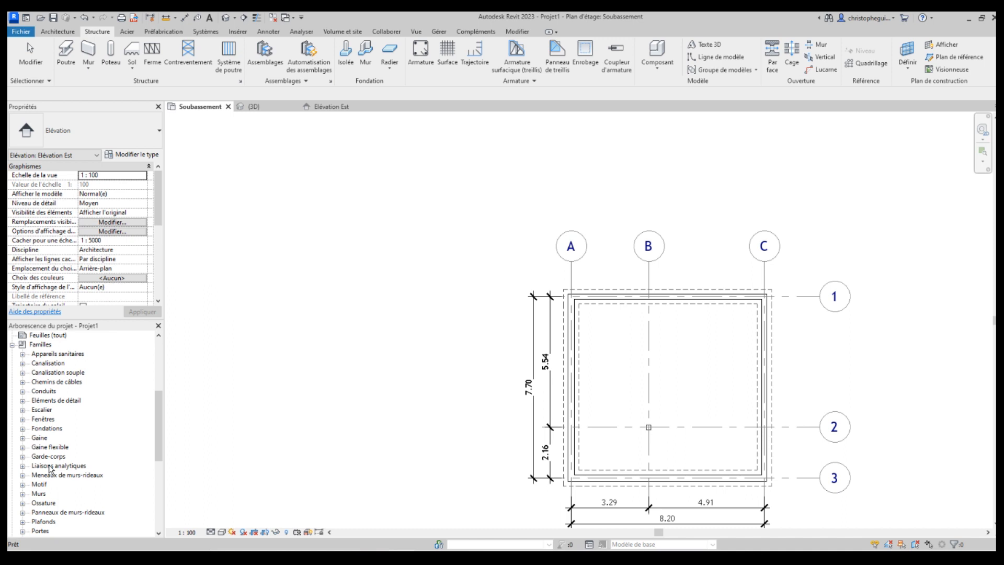
pyautogui.scroll(-2, 41, 406)
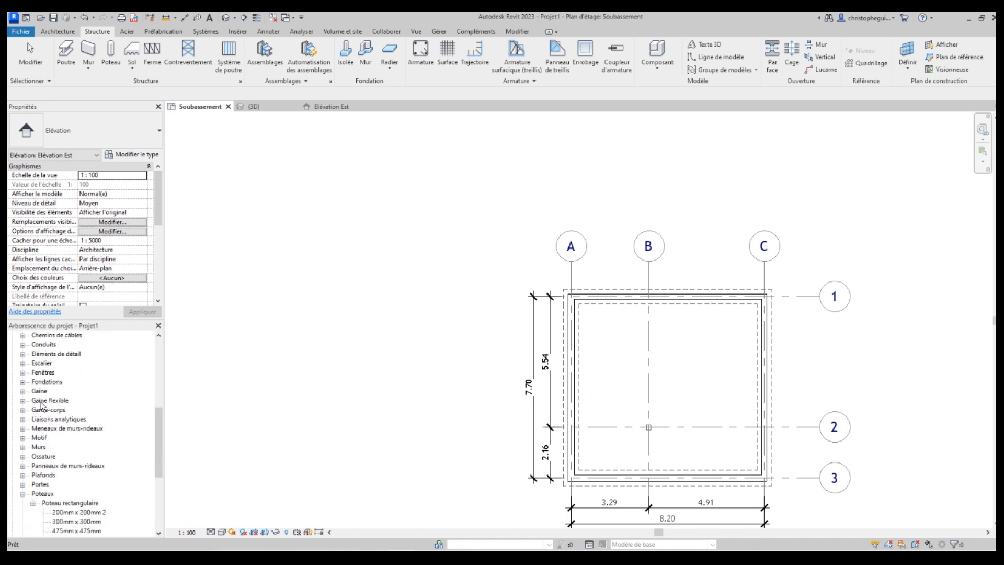
pyautogui.click(22, 382)
pyautogui.click(33, 392)
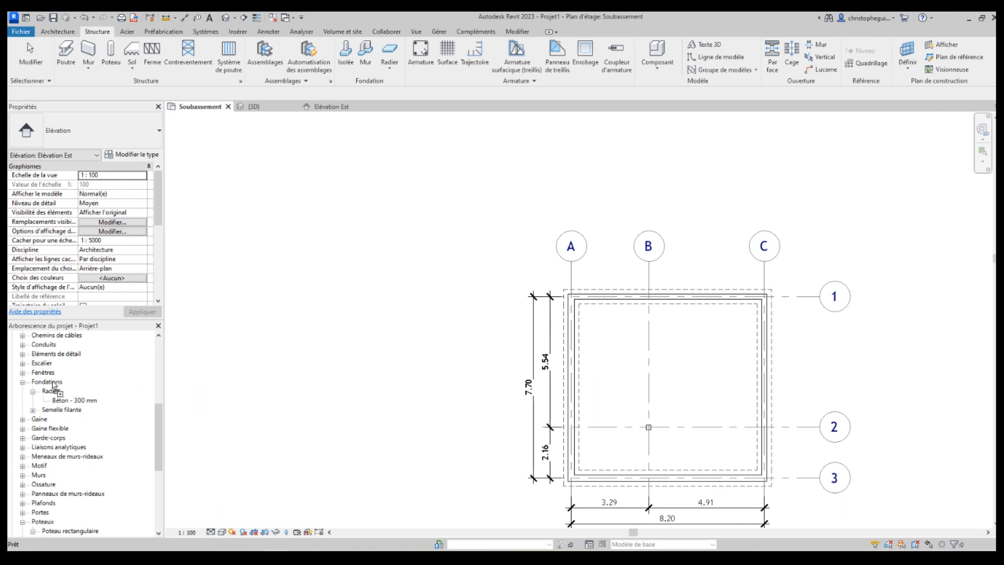
pyautogui.moveTo(53, 382); pyautogui.dragTo(53, 383)
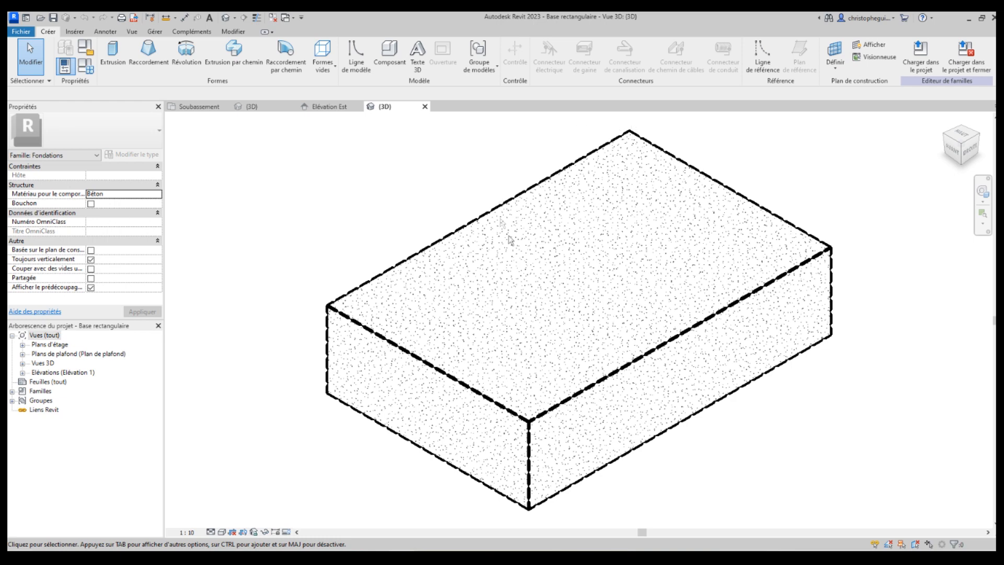
pyautogui.click(926, 67)
pyautogui.click(924, 67)
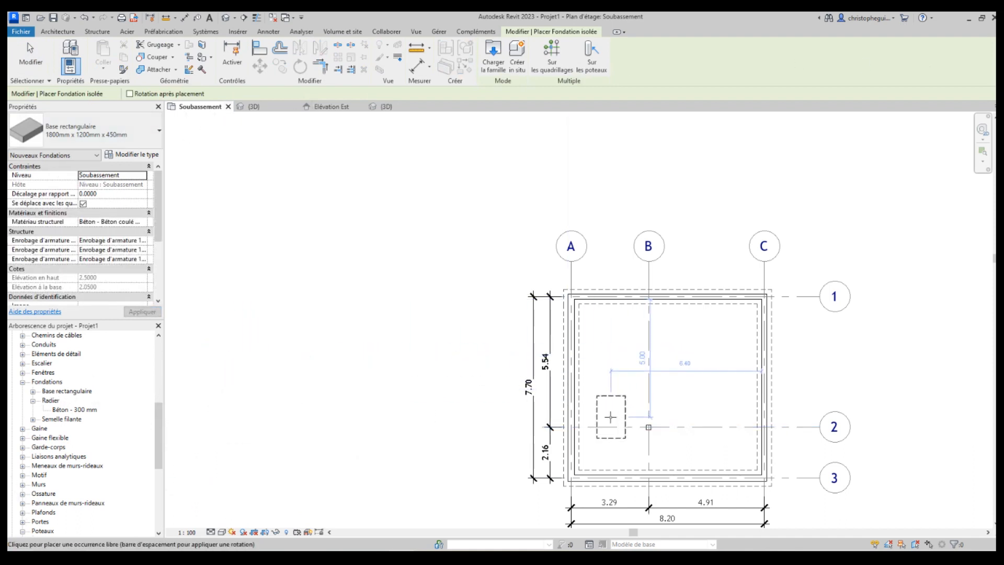
# Place a Base rectangulaire 1800mm x 1200mm x 450mm isolated foundation centred on the column at grid intersection B-2
pyautogui.scroll(5, 640, 429)
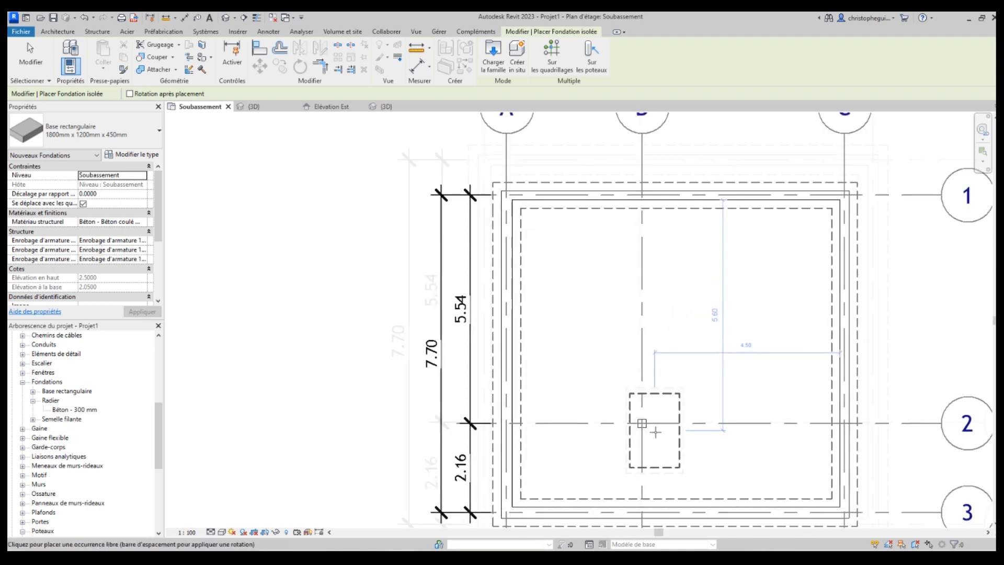
pyautogui.click(631, 415)
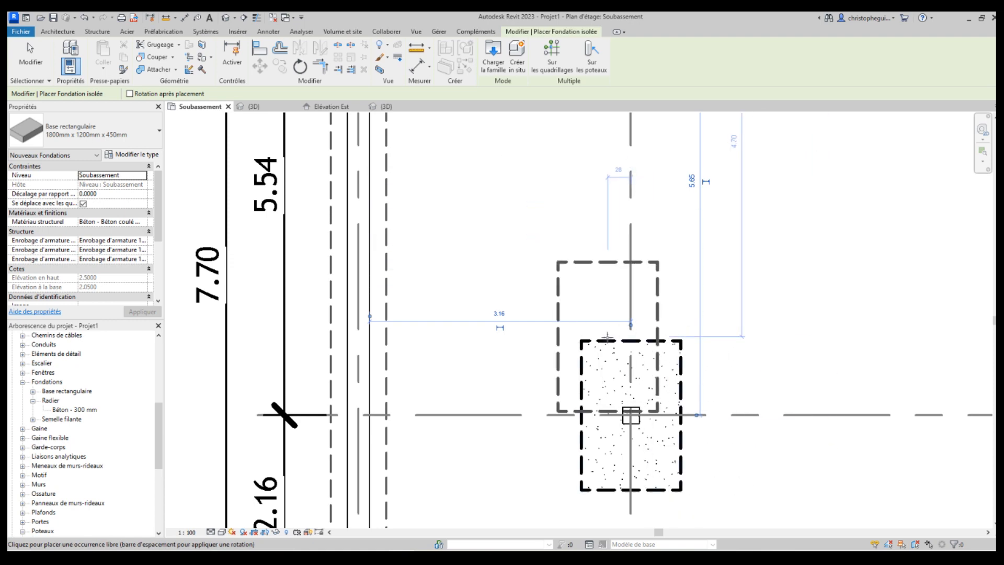
pyautogui.press('Escape')
pyautogui.press('Escape')
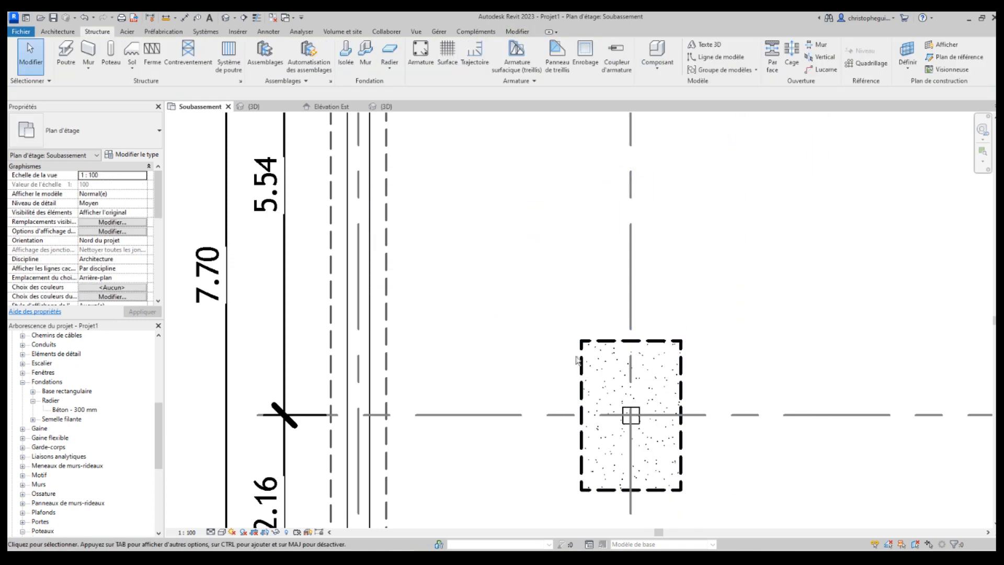
# Duplicate the isolated foundation's type as "700*700*300"
pyautogui.scroll(-4, 596, 368)
pyautogui.scroll(-2, 596, 369)
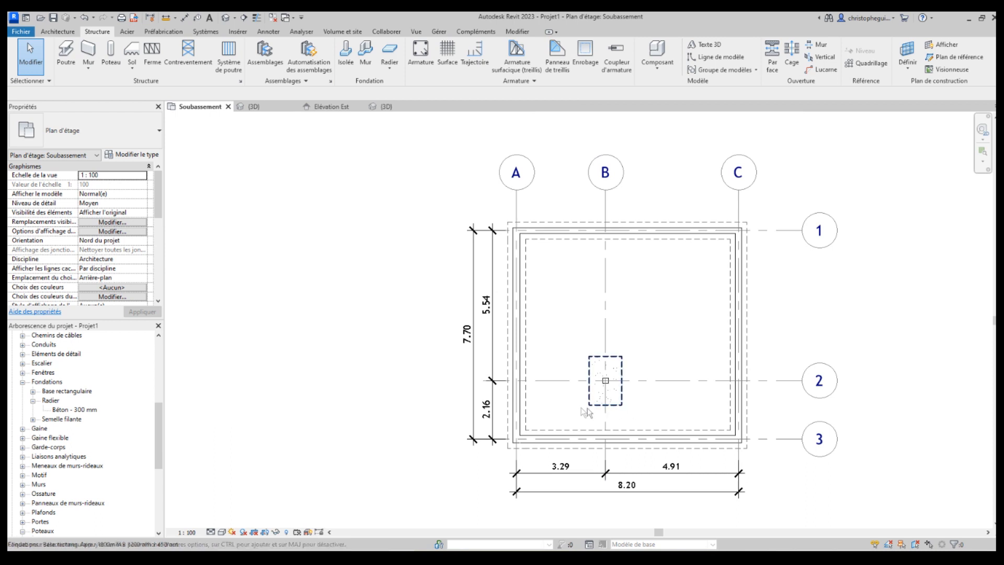
pyautogui.click(615, 408)
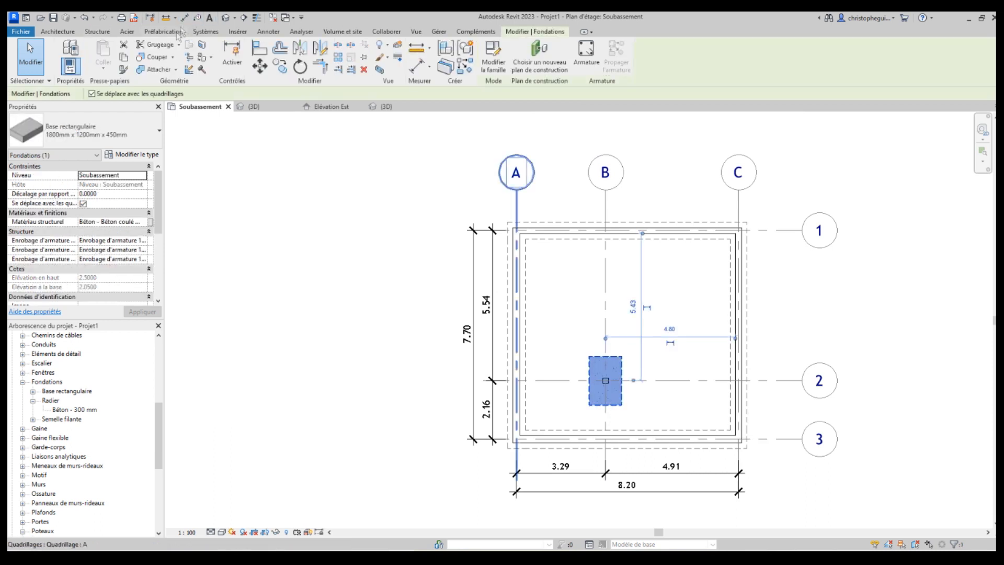
pyautogui.click(141, 156)
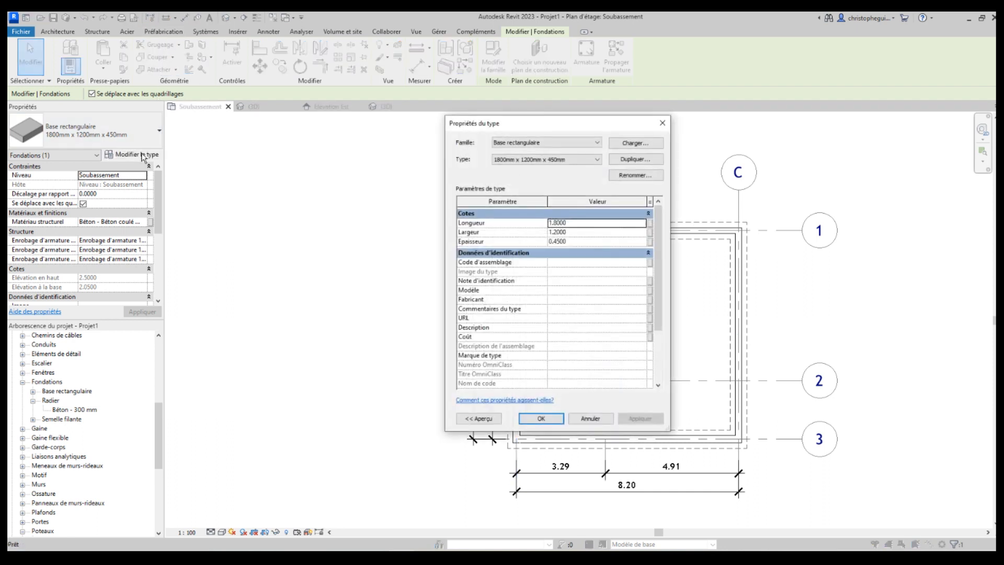
pyautogui.click(624, 162)
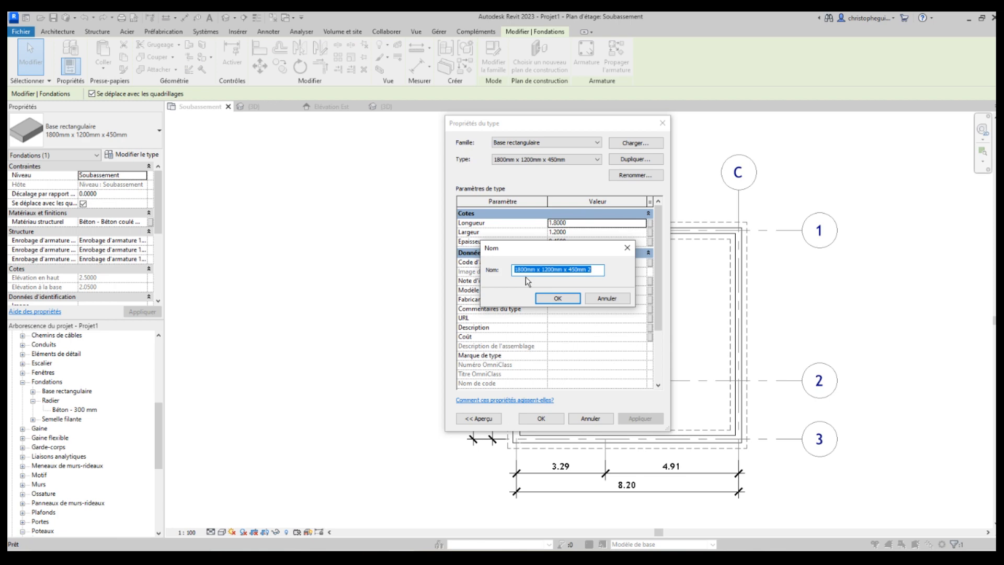
pyautogui.write('700*700*300')
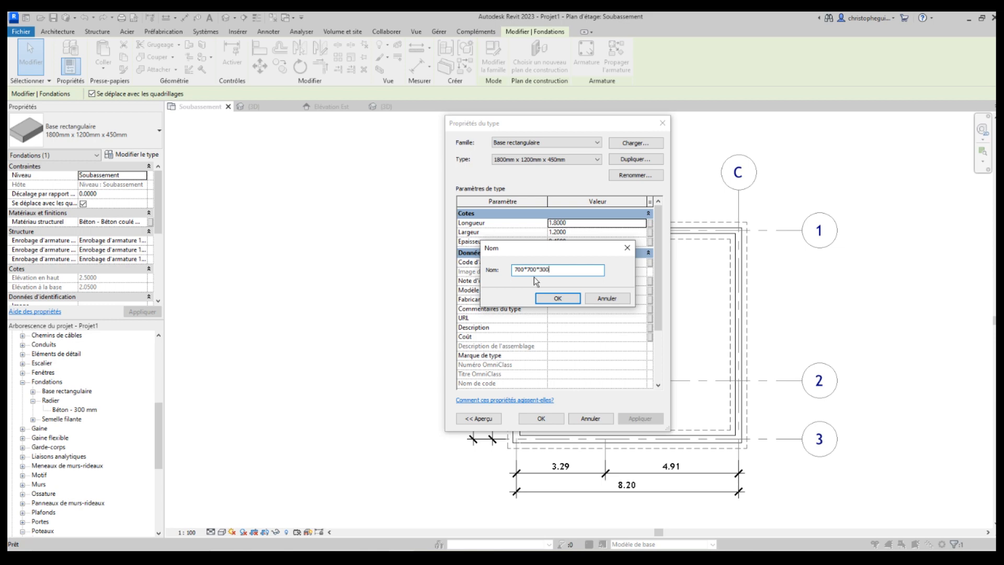
pyautogui.click(556, 299)
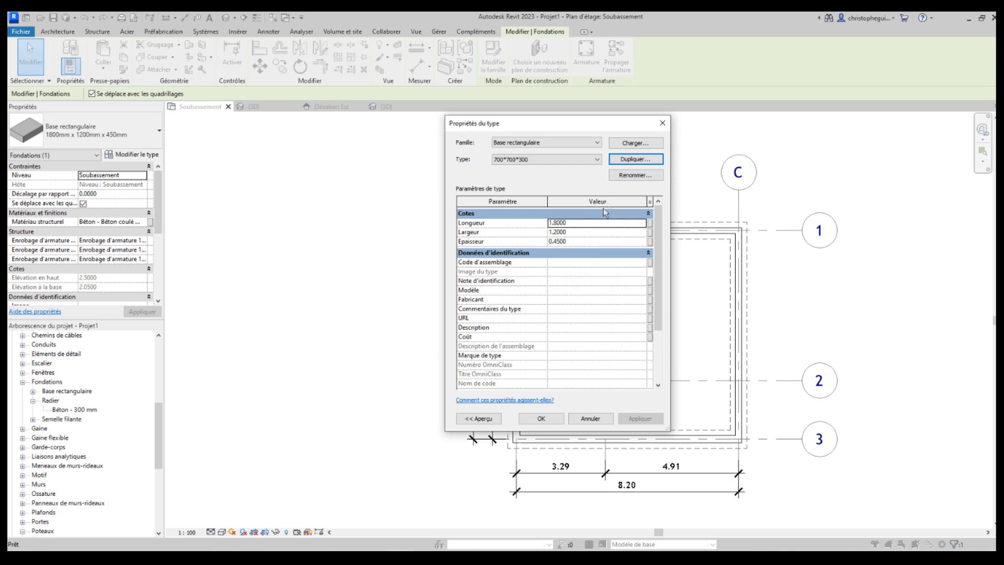
# Set the 700*700*300 type's Longueur and Largeur to 0.7 and Epaisseur to 0.3, and apply it to the foundation
pyautogui.click(535, 222)
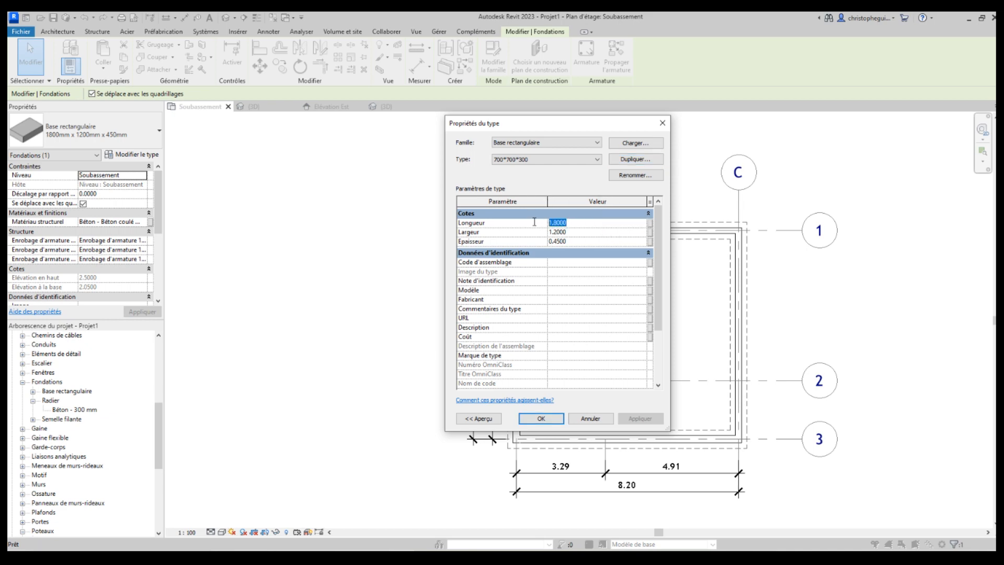
pyautogui.write('.7')
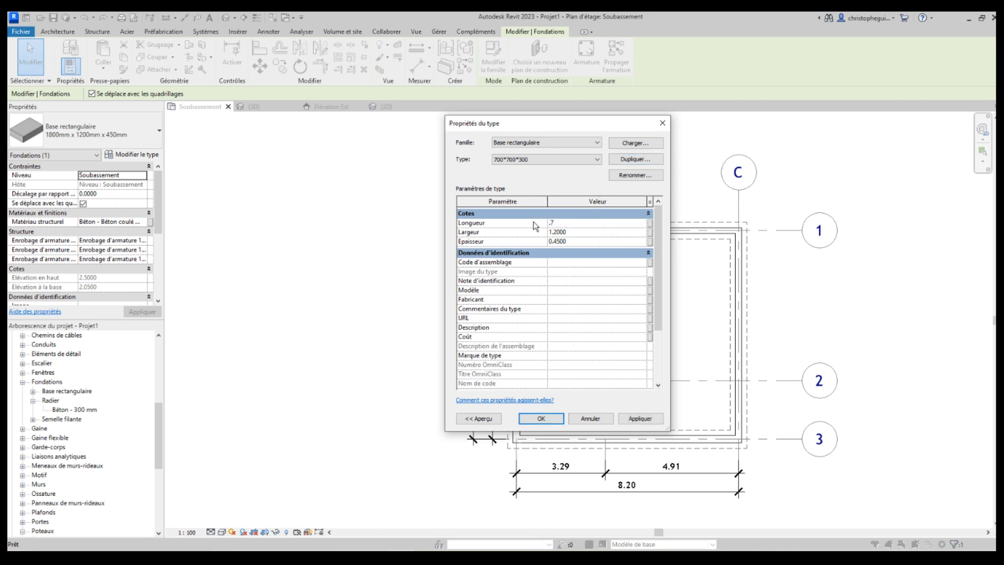
pyautogui.click(570, 233)
pyautogui.click(539, 236)
pyautogui.press('BackSpace')
pyautogui.click(557, 243)
pyautogui.click(528, 242)
pyautogui.write('.3')
pyautogui.click(590, 233)
pyautogui.moveTo(551, 125); pyautogui.dragTo(299, 123)
pyautogui.click(388, 417)
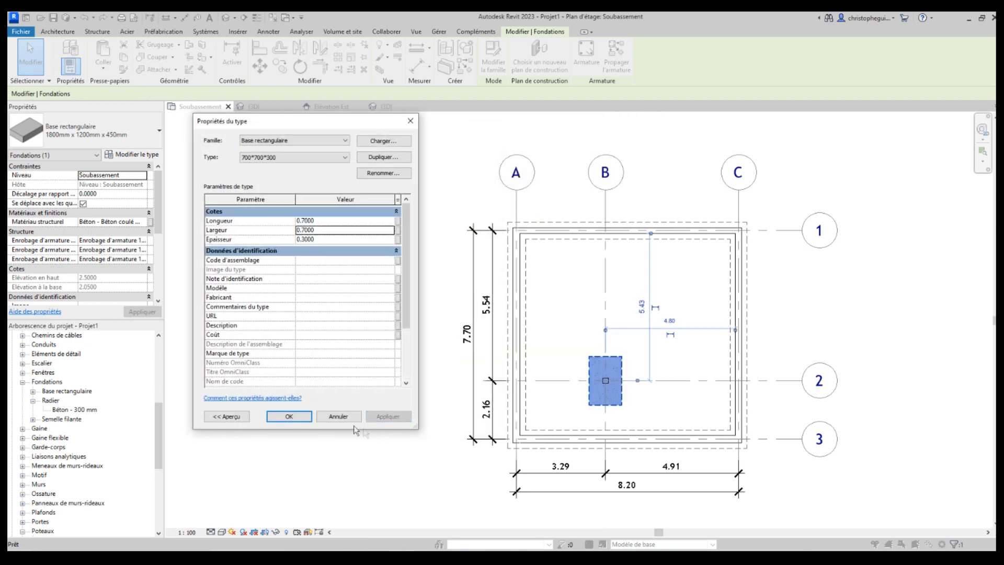
pyautogui.click(288, 417)
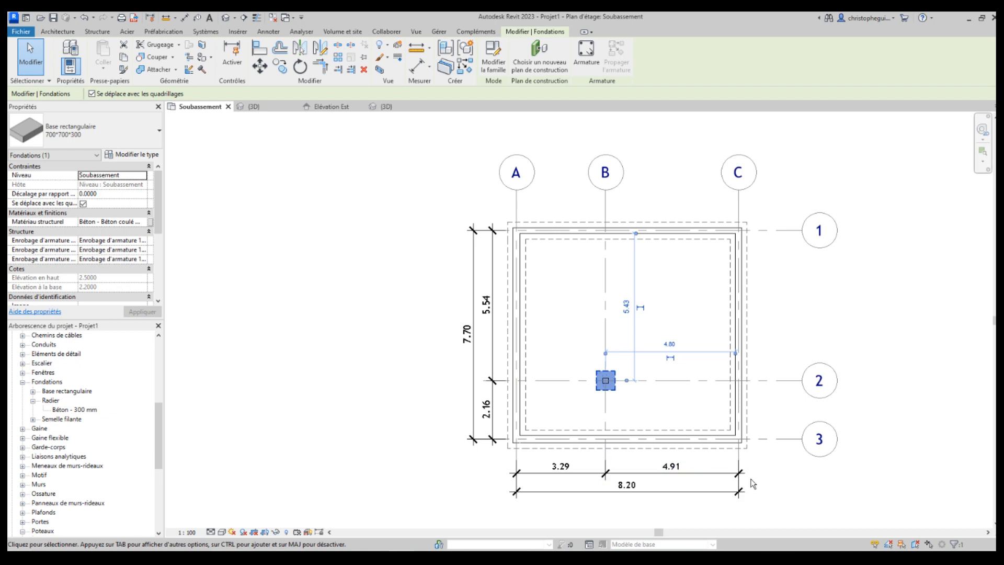
# Add an aligned dimension across the width of the strip footing along grid 1
pyautogui.scroll(2, 752, 484)
pyautogui.scroll(-3, 750, 465)
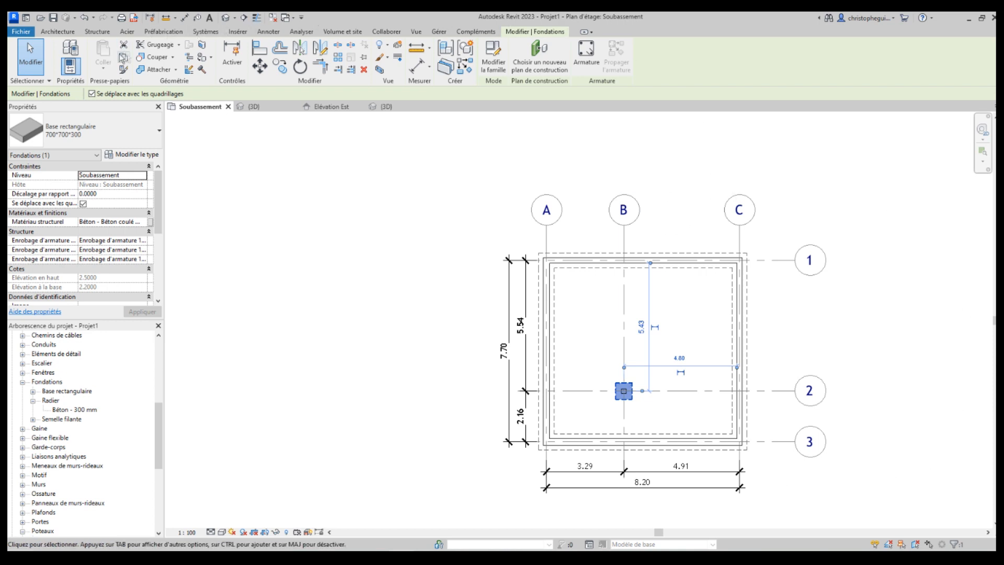
pyautogui.click(268, 32)
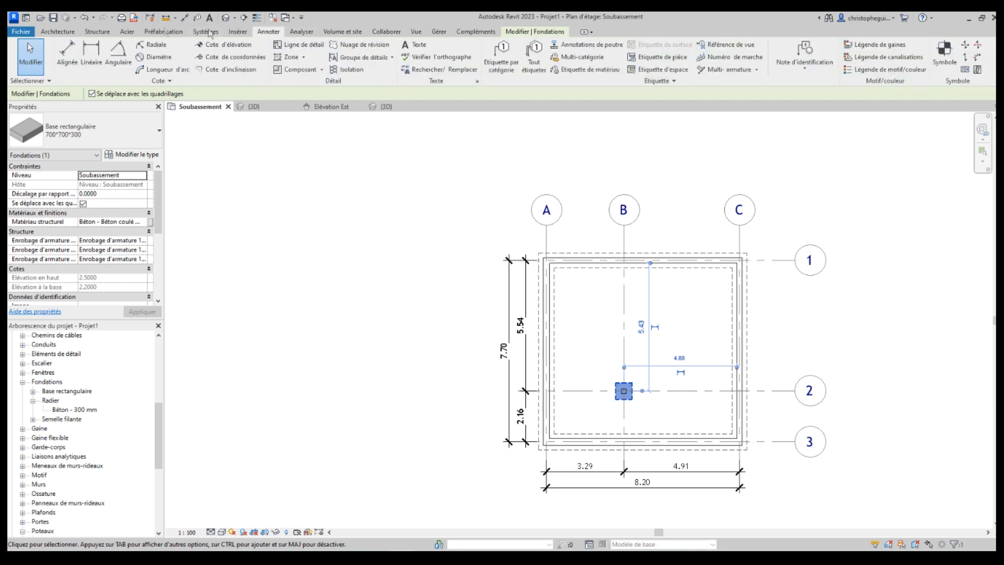
pyautogui.click(62, 60)
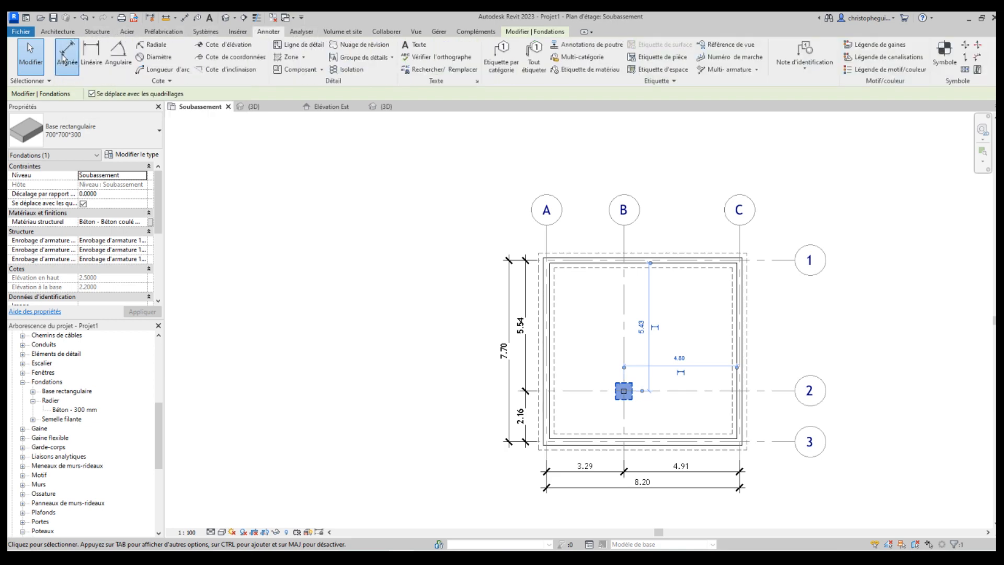
pyautogui.scroll(3, 558, 335)
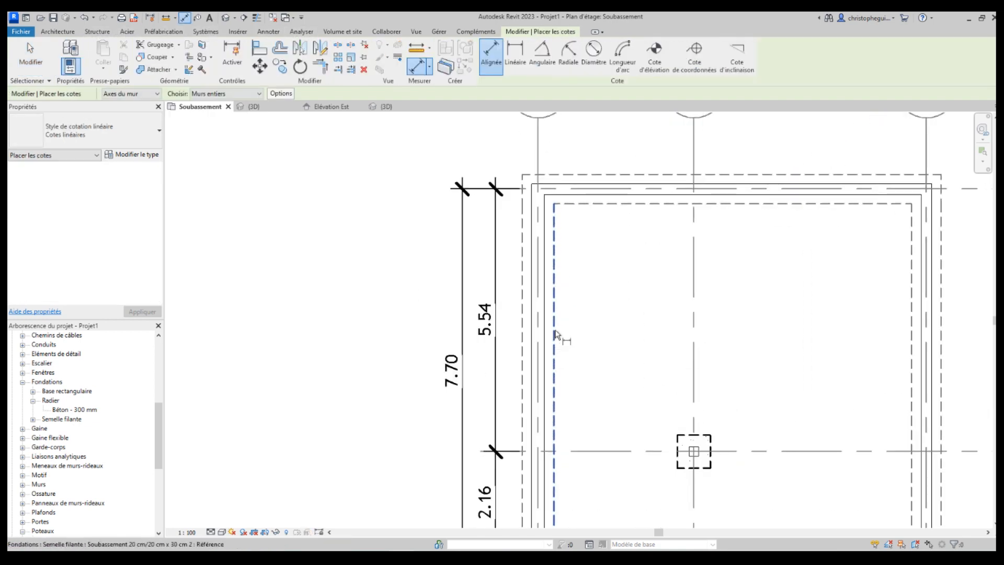
pyautogui.click(664, 175)
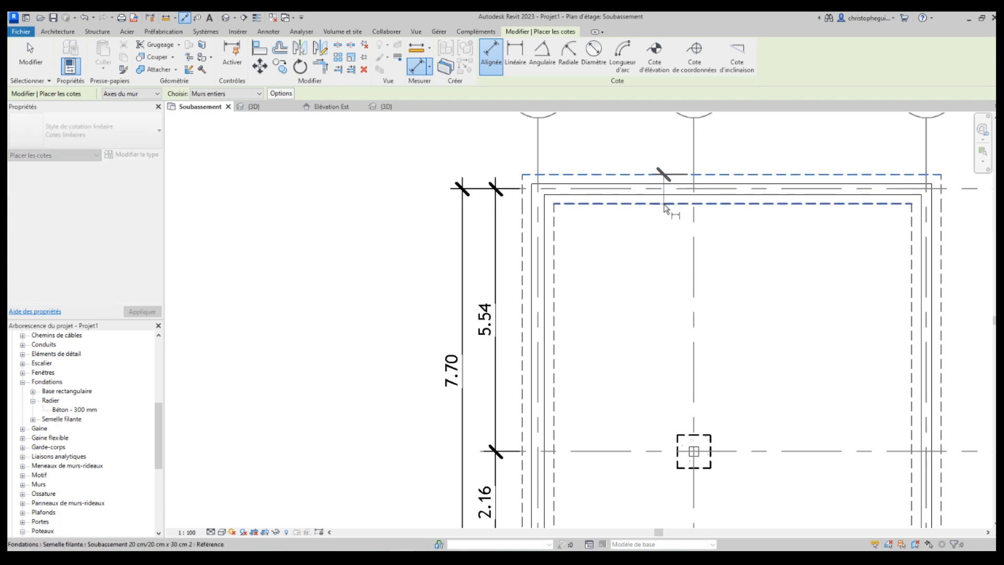
pyautogui.click(664, 205)
pyautogui.click(652, 223)
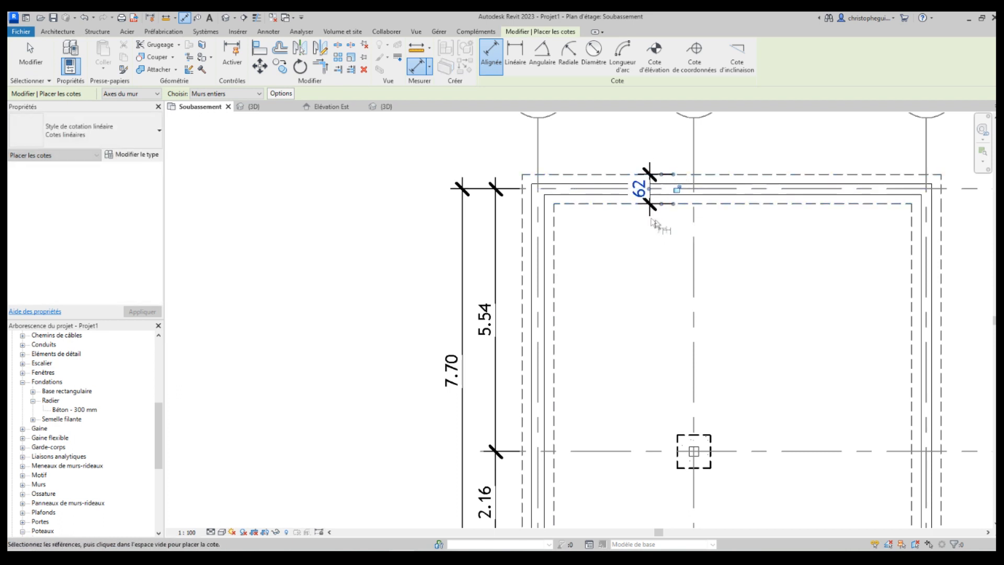
# Dimension the width of the strip footing along grid C and, in line with it, the clear distance to the footing along grid A
pyautogui.click(915, 319)
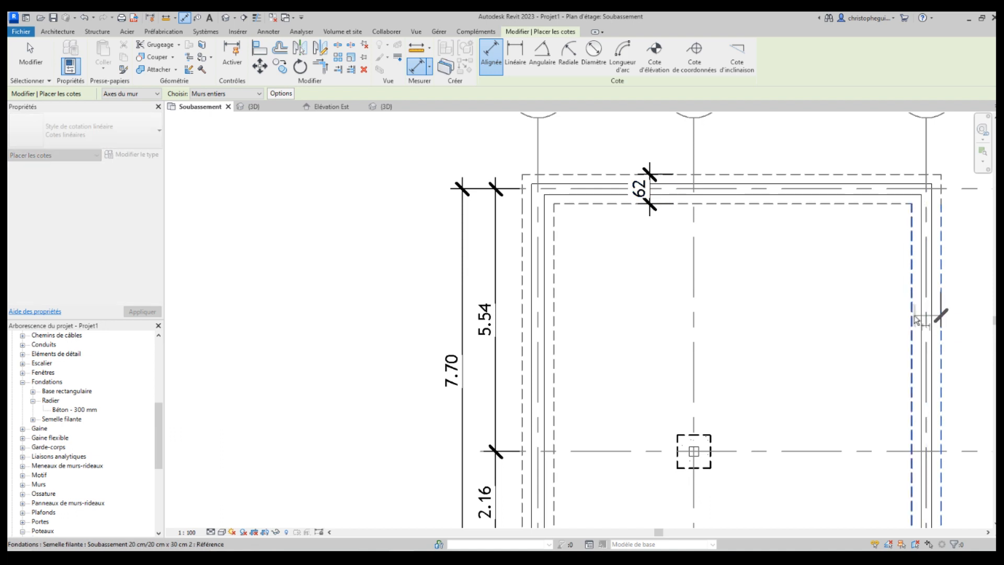
pyautogui.click(913, 320)
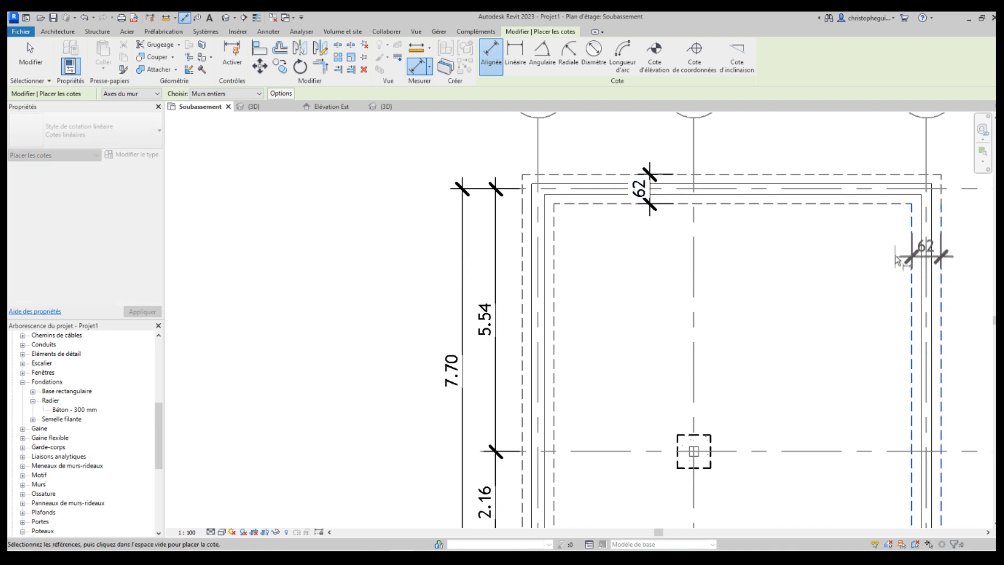
pyautogui.click(897, 259)
pyautogui.click(911, 278)
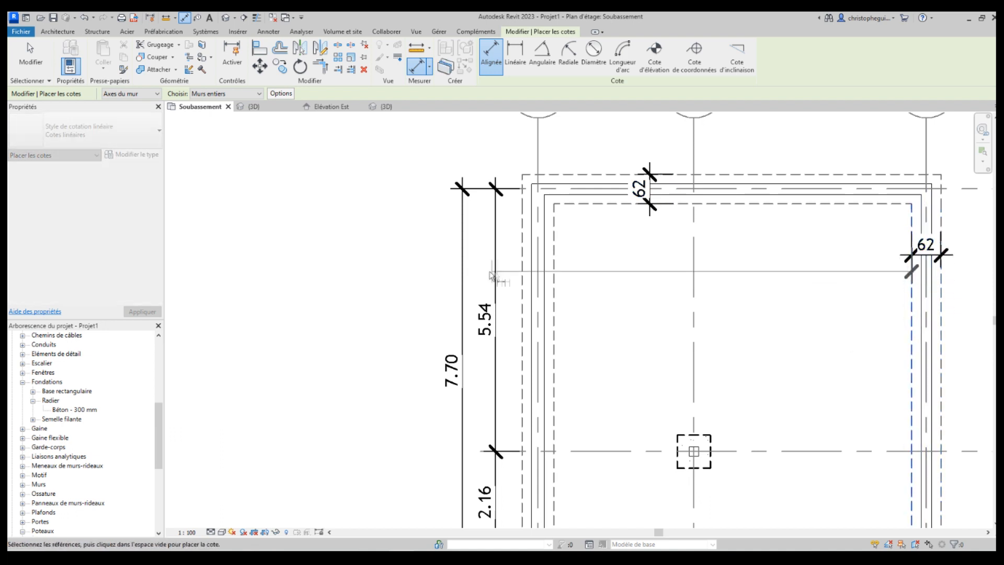
pyautogui.click(553, 264)
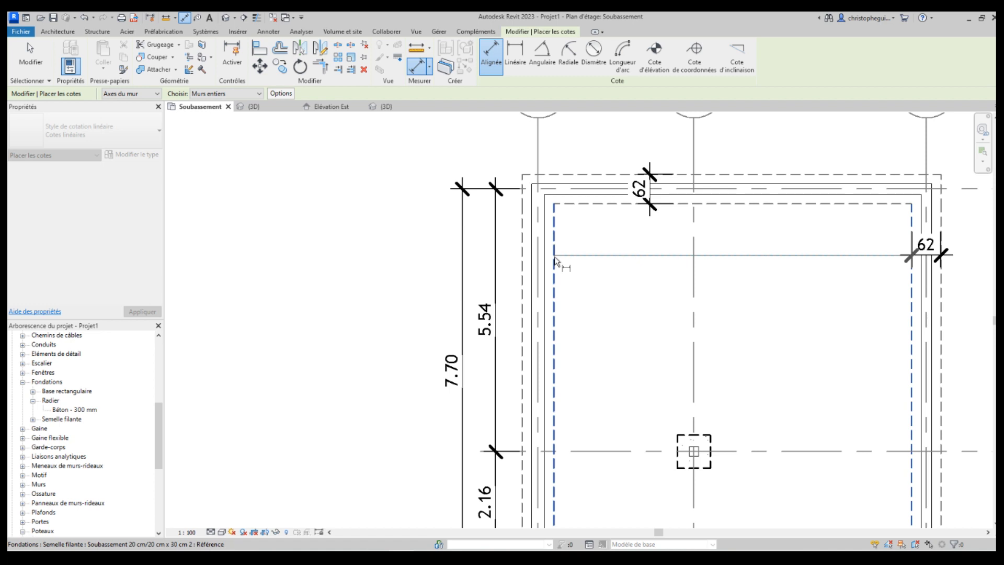
pyautogui.click(620, 256)
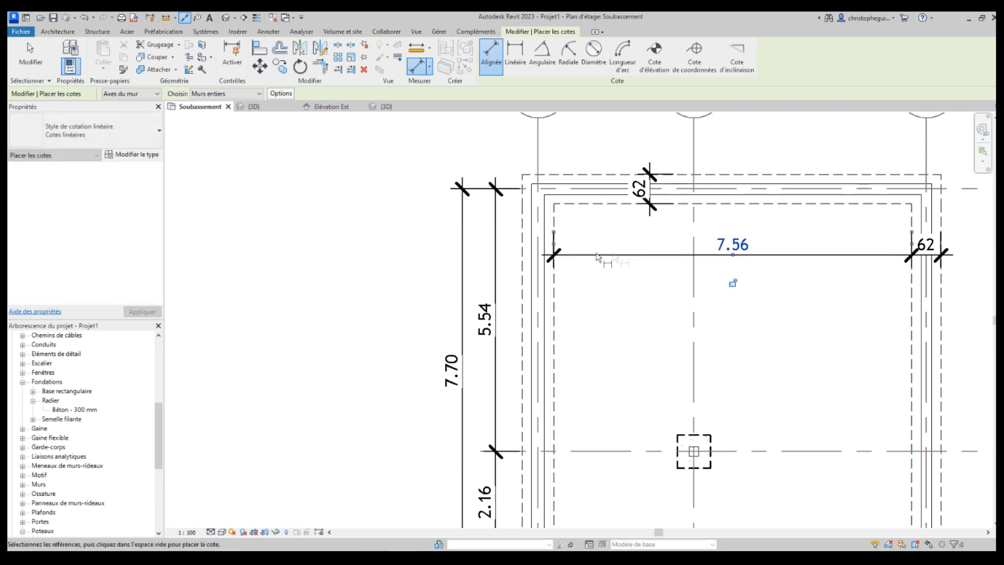
# Dimension the width of the strip footing along grid A, in line with the horizontal dimension between the footings
pyautogui.click(554, 271)
pyautogui.click(526, 271)
pyautogui.press('Escape')
pyautogui.click(555, 271)
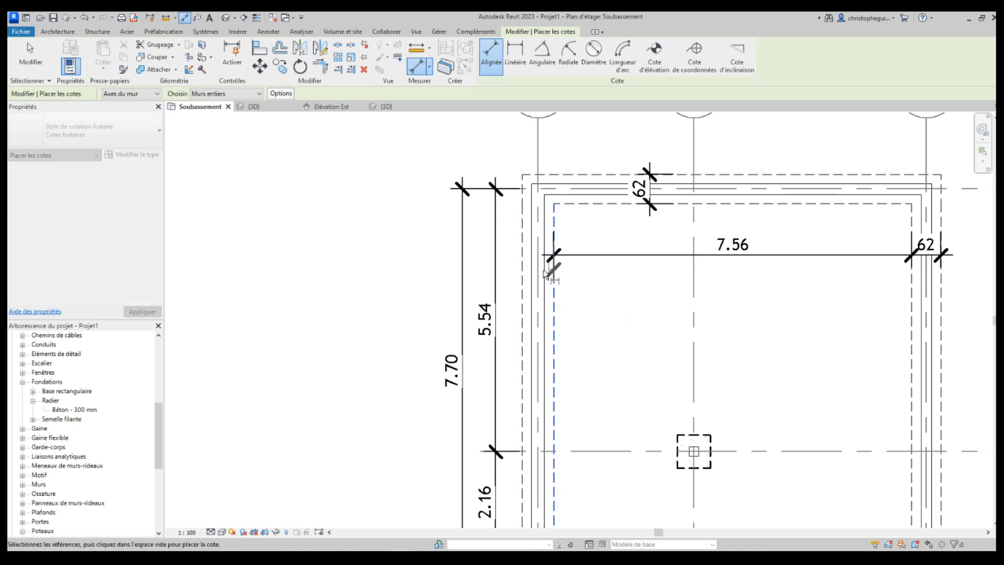
pyautogui.click(527, 258)
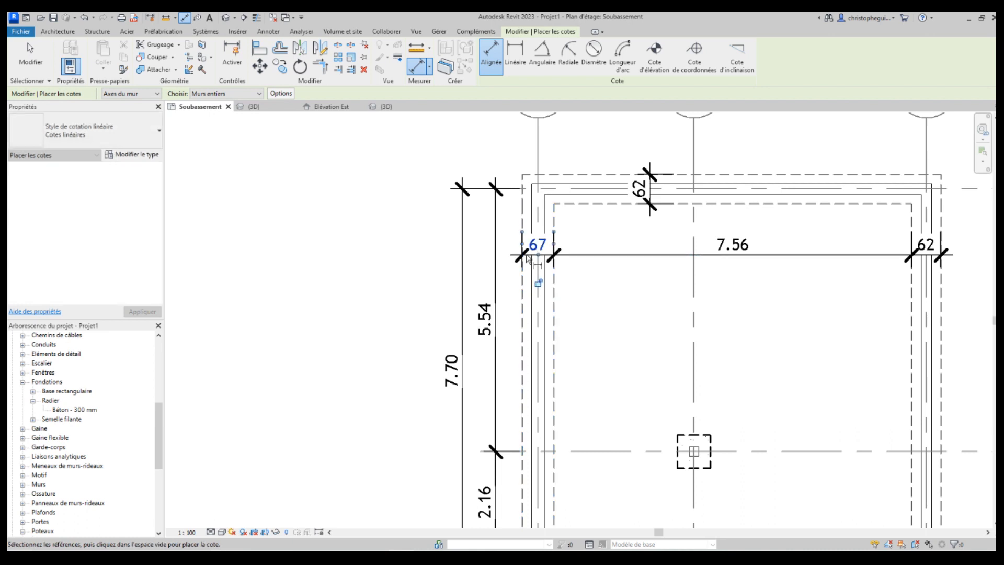
pyautogui.click(531, 275)
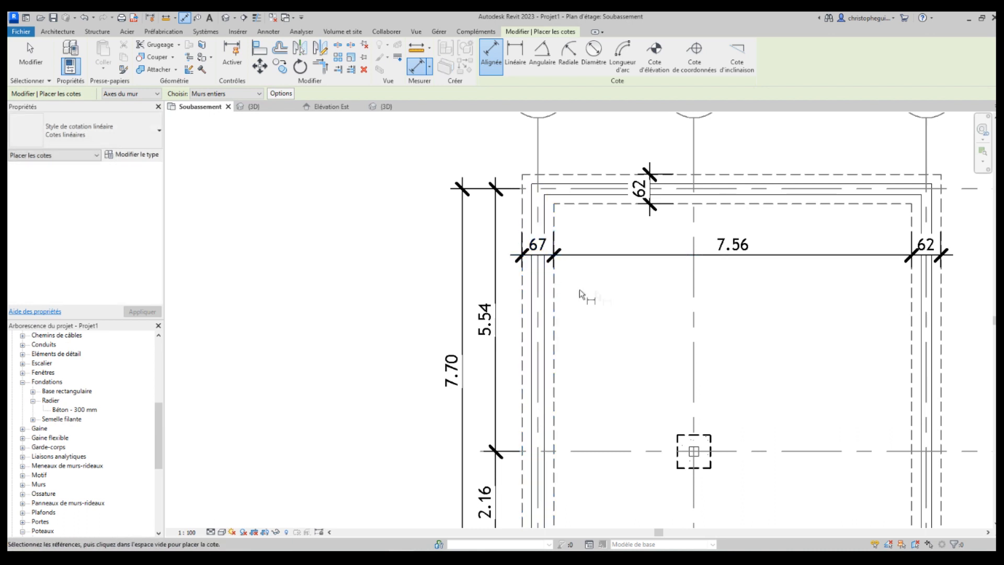
# Dimension the clear distance between the strip footings along grids 1 and 3, in line with the dimension across grid 1's footing
pyautogui.click(633, 207)
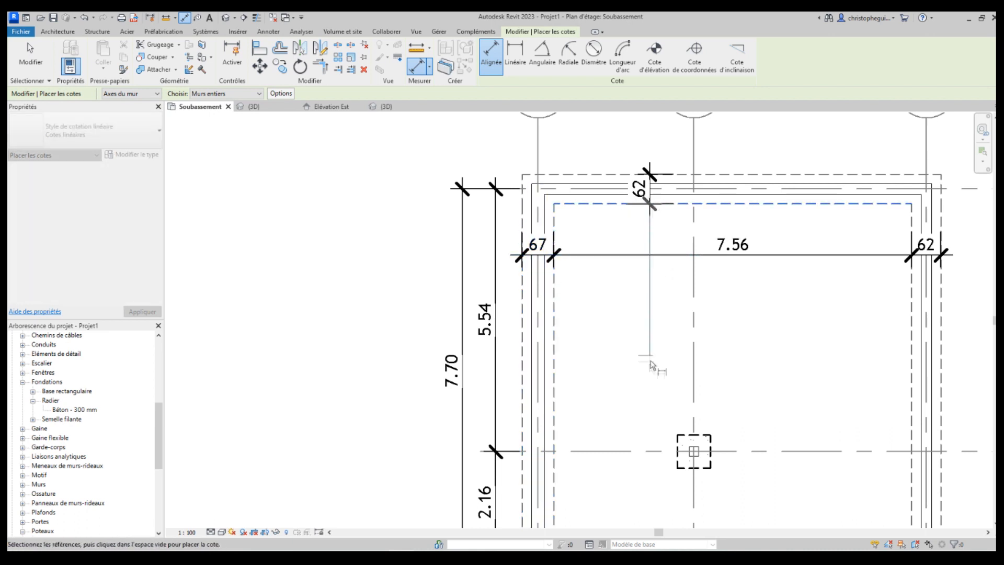
pyautogui.scroll(2, 657, 441)
pyautogui.scroll(-2, 672, 433)
pyautogui.scroll(-4, 673, 433)
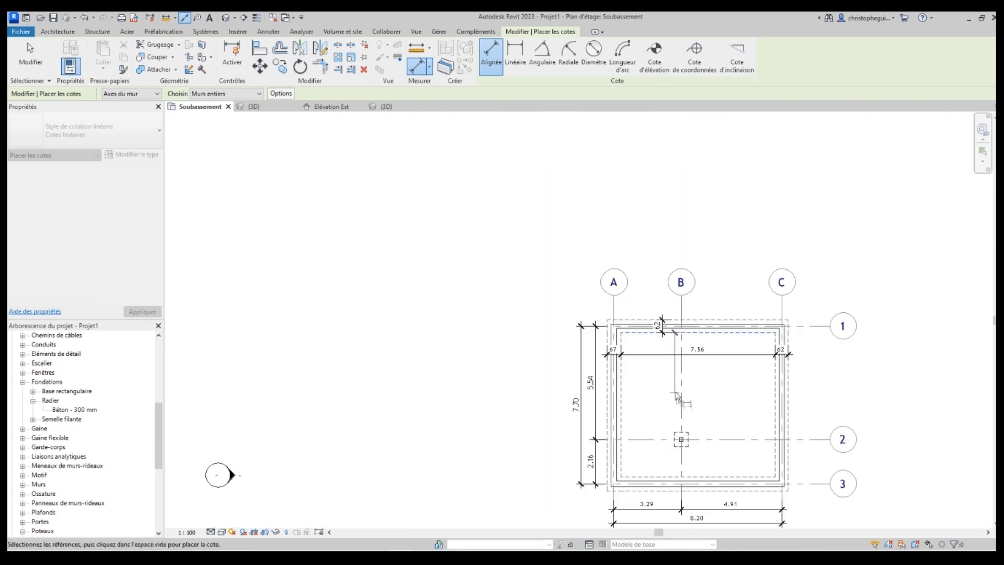
pyautogui.scroll(2, 667, 470)
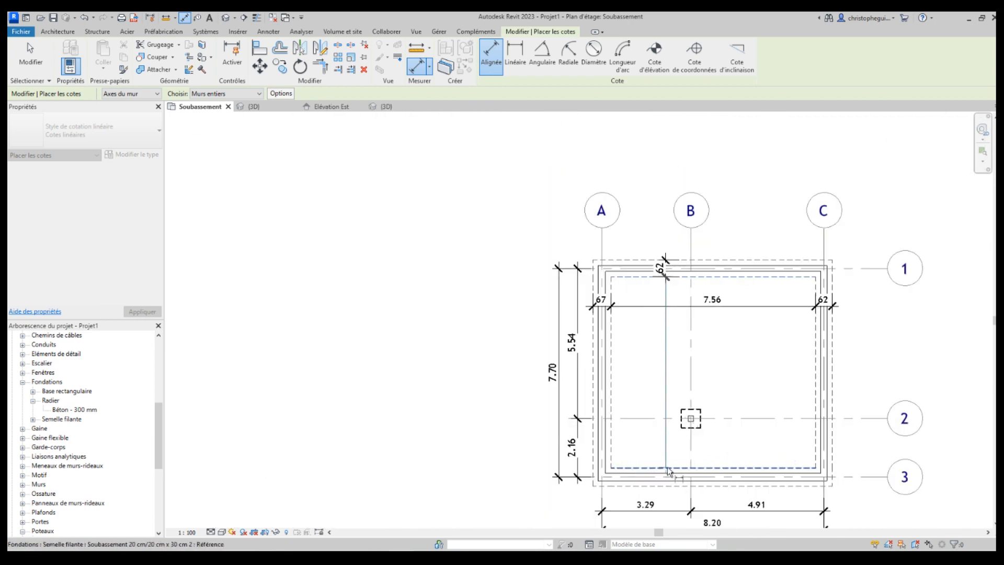
pyautogui.doubleClick(666, 473)
pyautogui.click(666, 389)
# Dimension the width of the strip footing along grid 3, in line with the vertical dimension between the footings
pyautogui.click(667, 488)
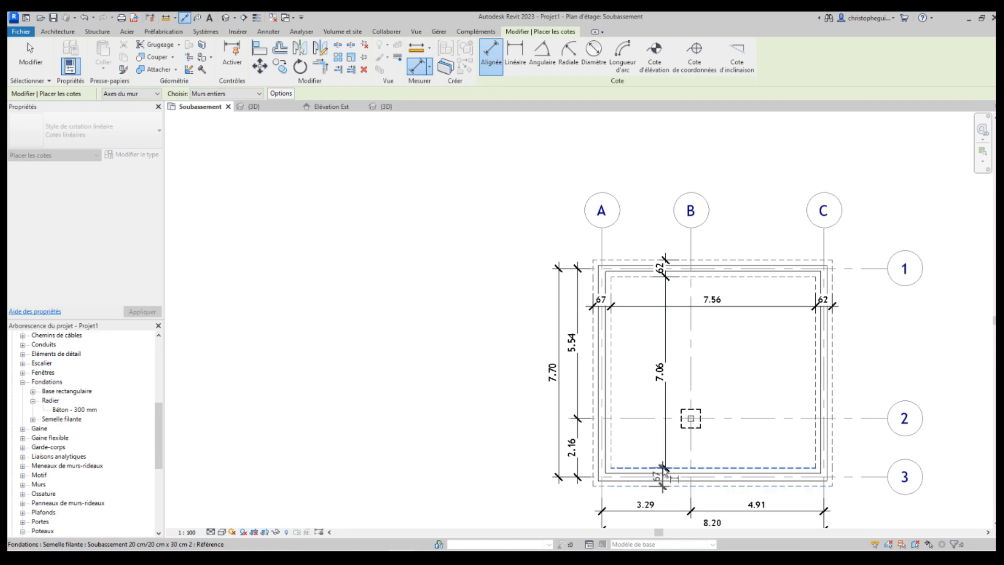
pyautogui.press('Escape')
pyautogui.scroll(-2, 668, 481)
pyautogui.scroll(5, 670, 493)
pyautogui.scroll(3, 670, 493)
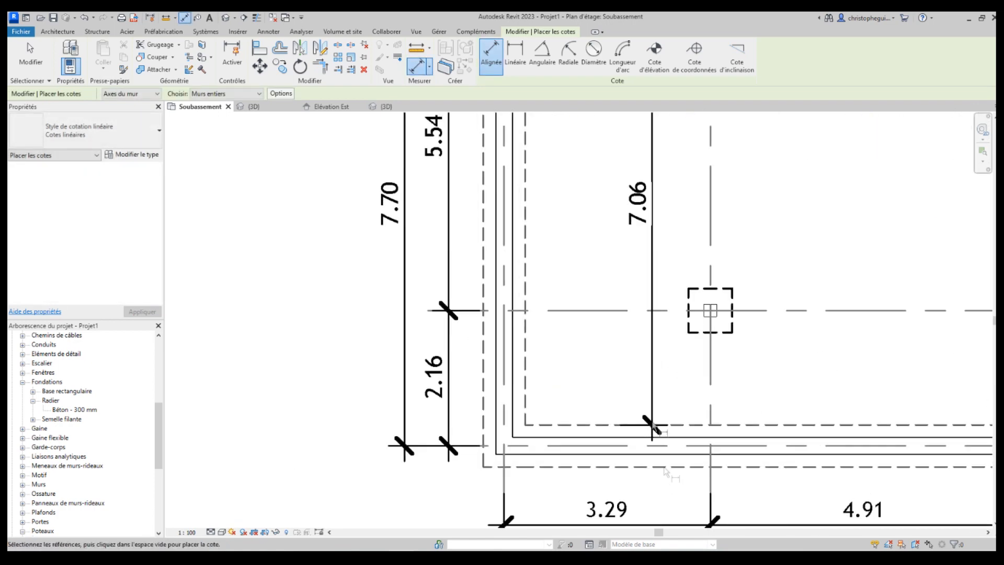
pyautogui.click(639, 462)
pyautogui.click(642, 466)
pyautogui.click(657, 481)
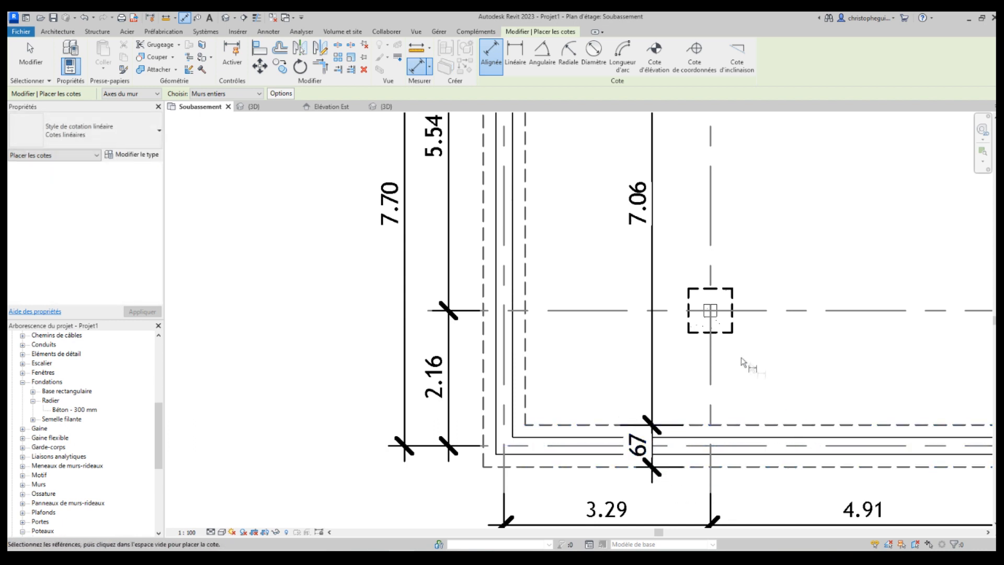
# Dimension both sides of the isolated foundation at B-2, vertically beside it and horizontally below it
pyautogui.click(701, 333)
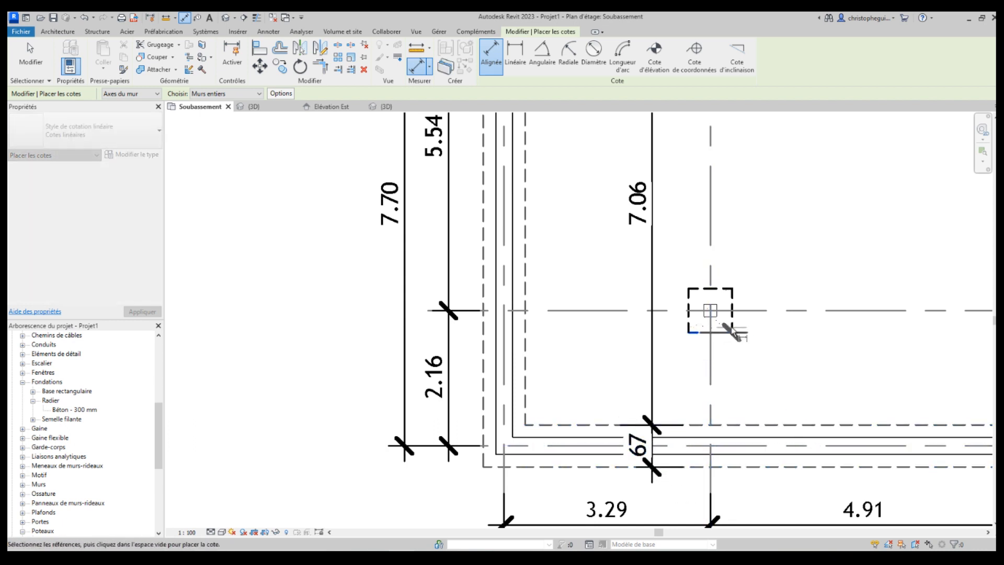
pyautogui.click(720, 289)
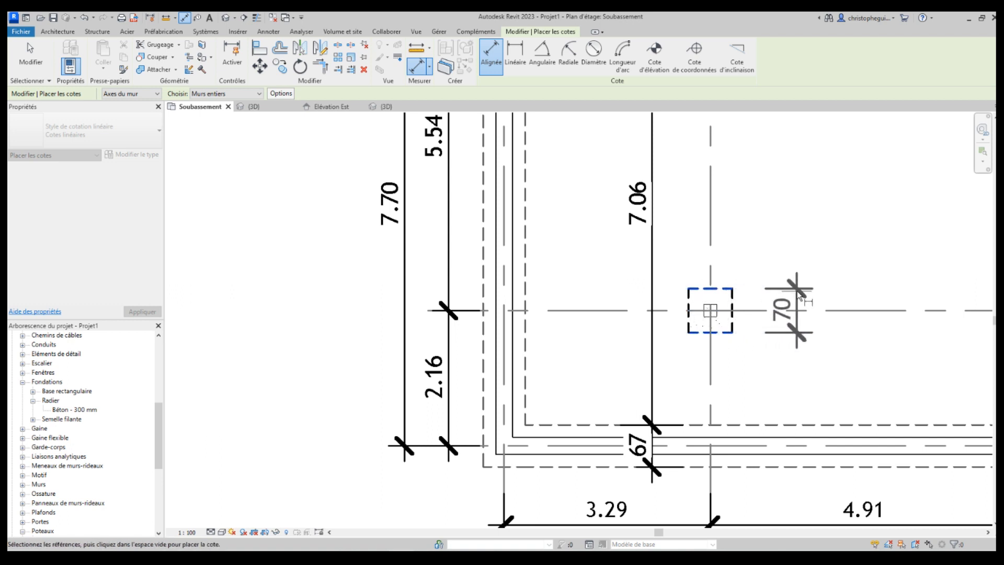
pyautogui.click(795, 308)
pyautogui.click(688, 326)
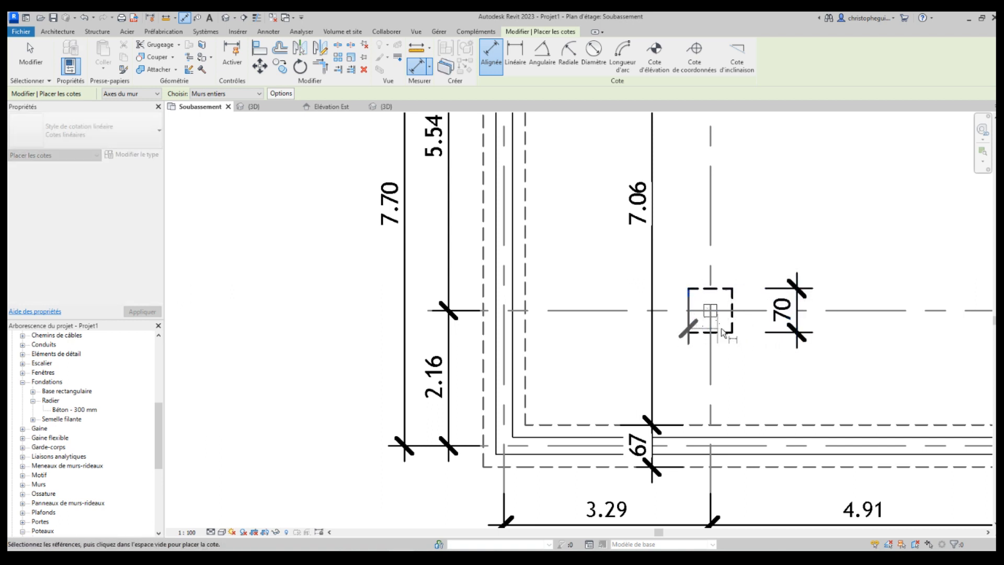
pyautogui.click(732, 330)
pyautogui.click(736, 366)
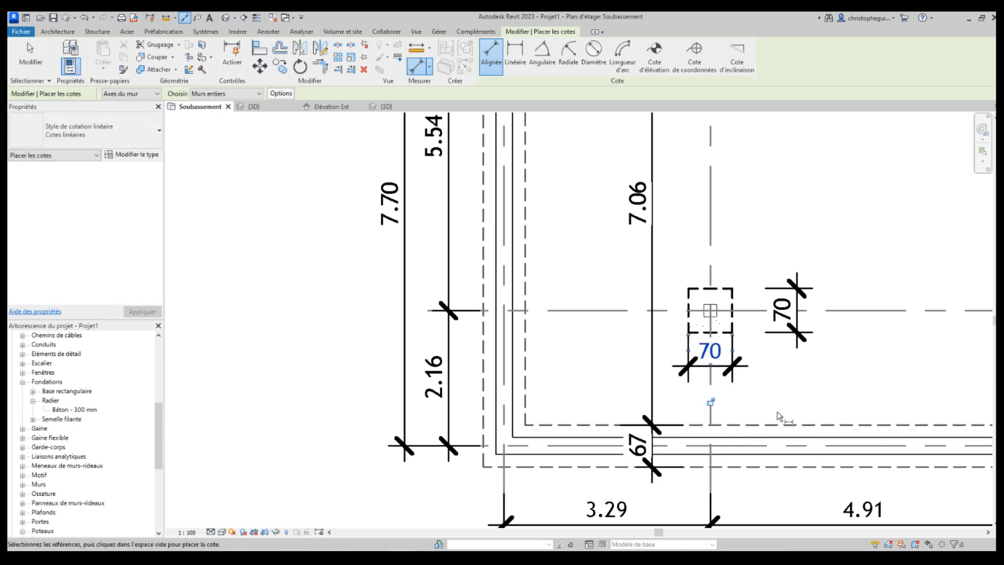
pyautogui.click(734, 375)
pyautogui.scroll(2, 755, 383)
pyautogui.scroll(-3, 755, 382)
pyautogui.scroll(-1, 770, 373)
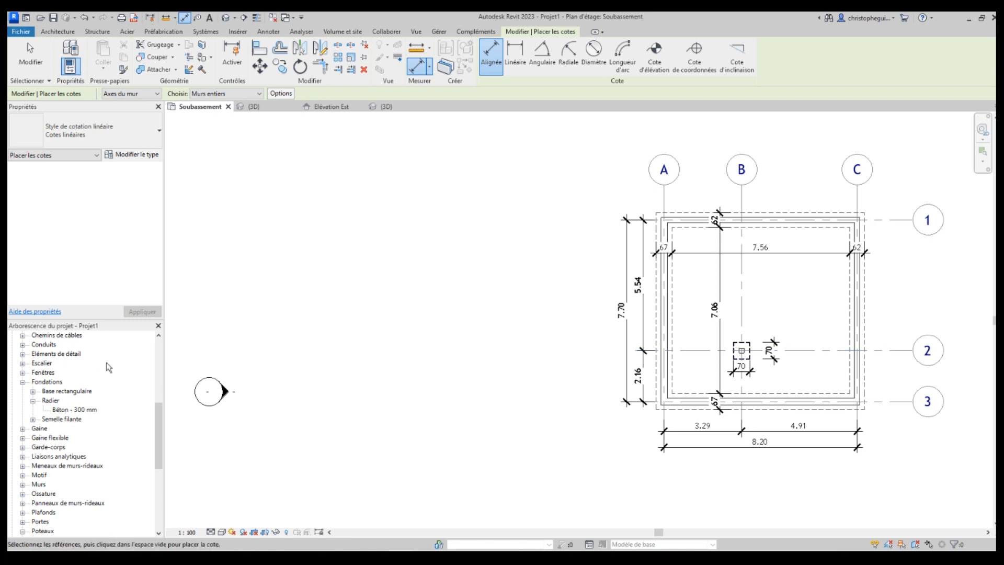
pyautogui.press('Escape')
pyautogui.press('Escape')
# Start a new sheet under Feuilles (tout) in the project browser
pyautogui.moveTo(158, 416); pyautogui.dragTo(158, 354)
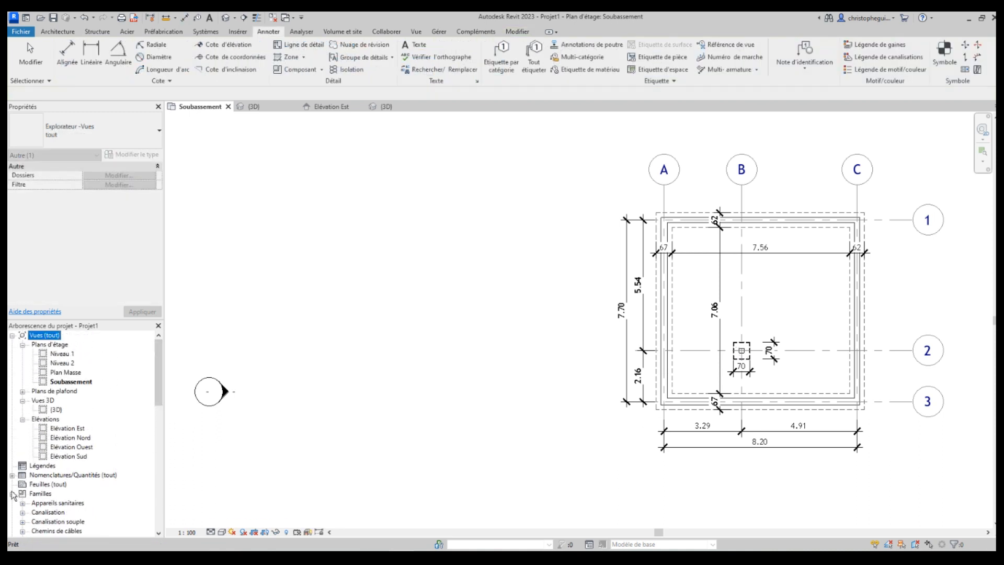
pyautogui.click(38, 485)
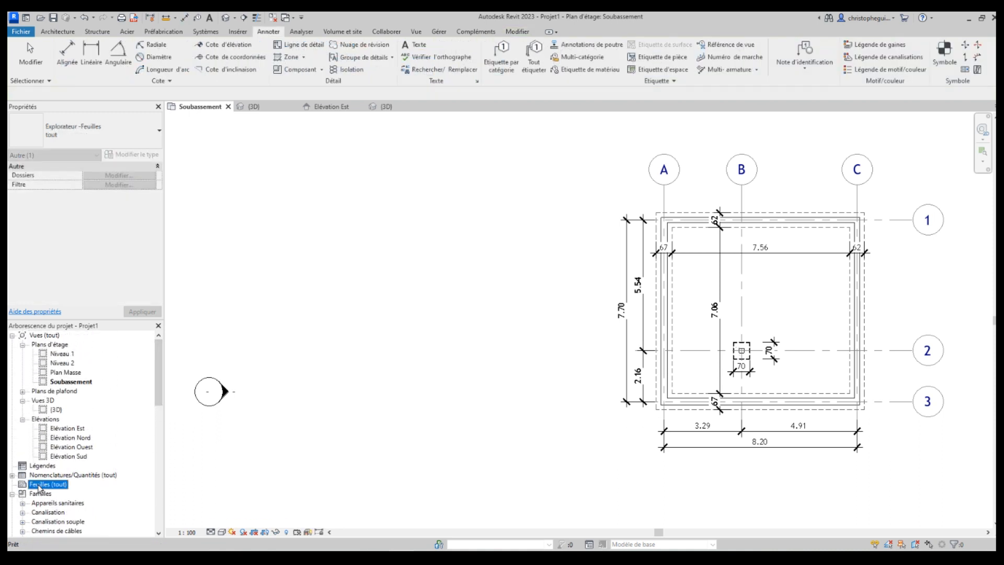
pyautogui.rightClick(39, 489)
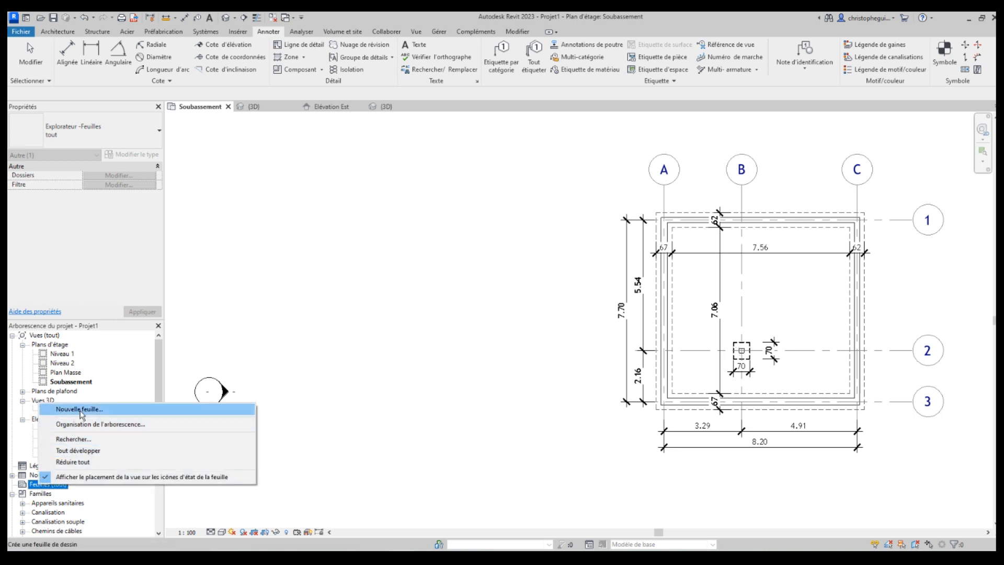
pyautogui.click(81, 409)
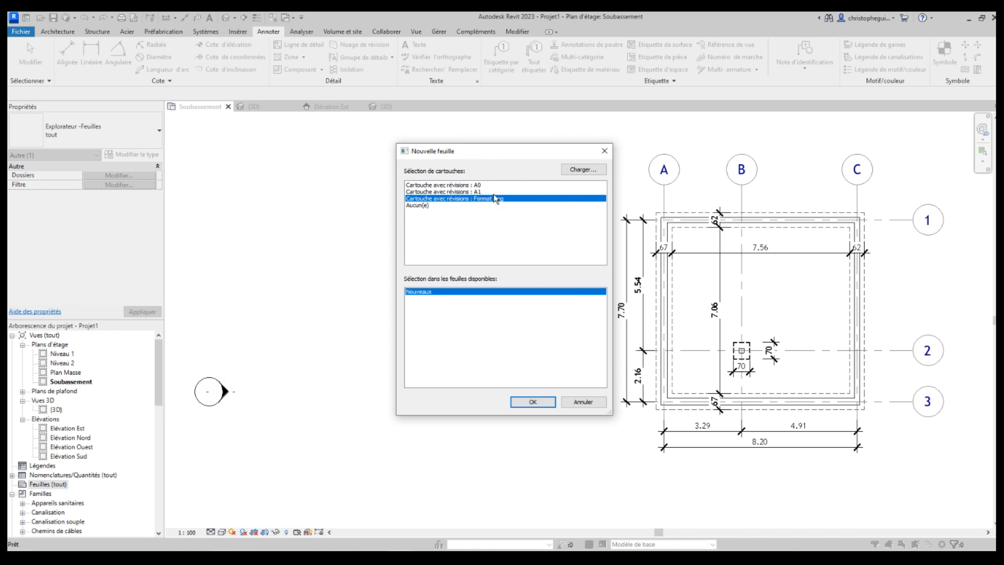
# Load the A3 LYCEE title block from the individual villa folder in 2022-2023, 1 TEB, BEP EB nouvelle-calédonie 2019, and create the sheet with it
pyautogui.click(589, 173)
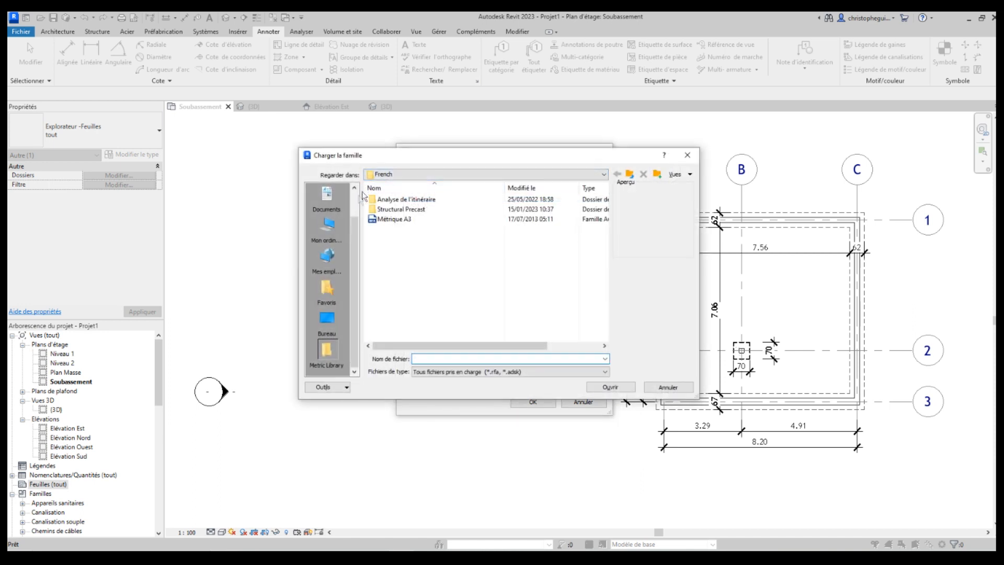
pyautogui.click(331, 208)
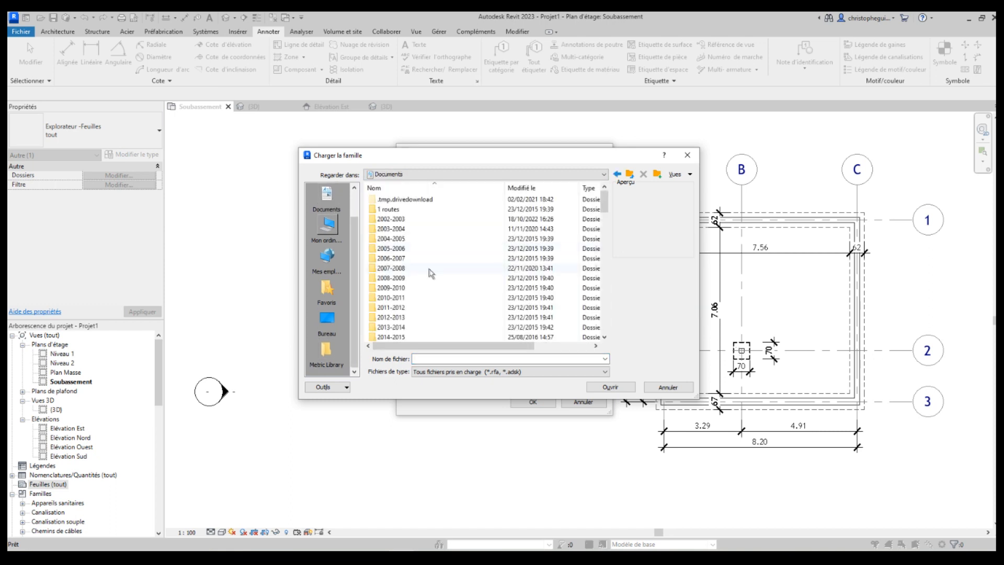
pyautogui.scroll(-5, 430, 274)
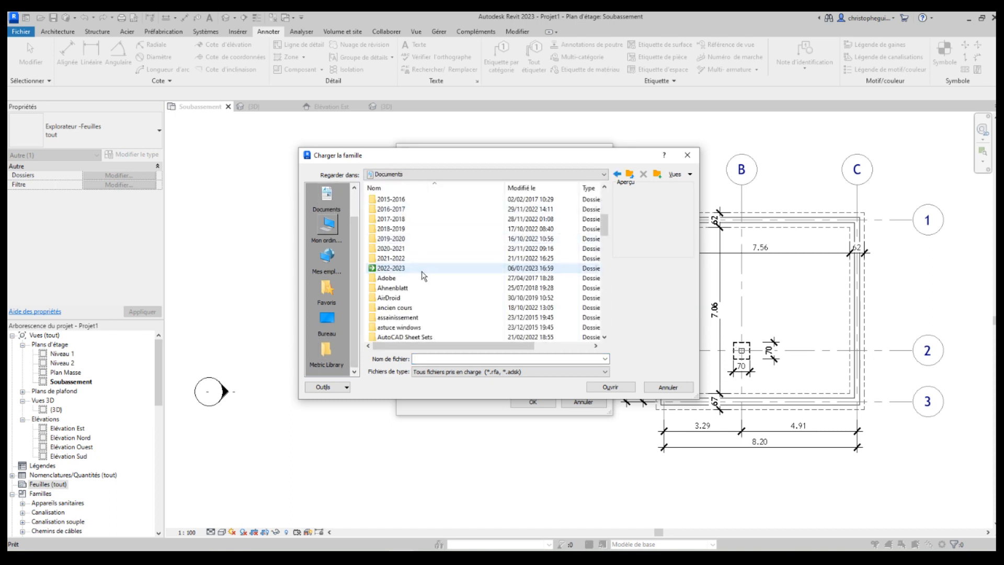
pyautogui.doubleClick(422, 273)
pyautogui.doubleClick(402, 200)
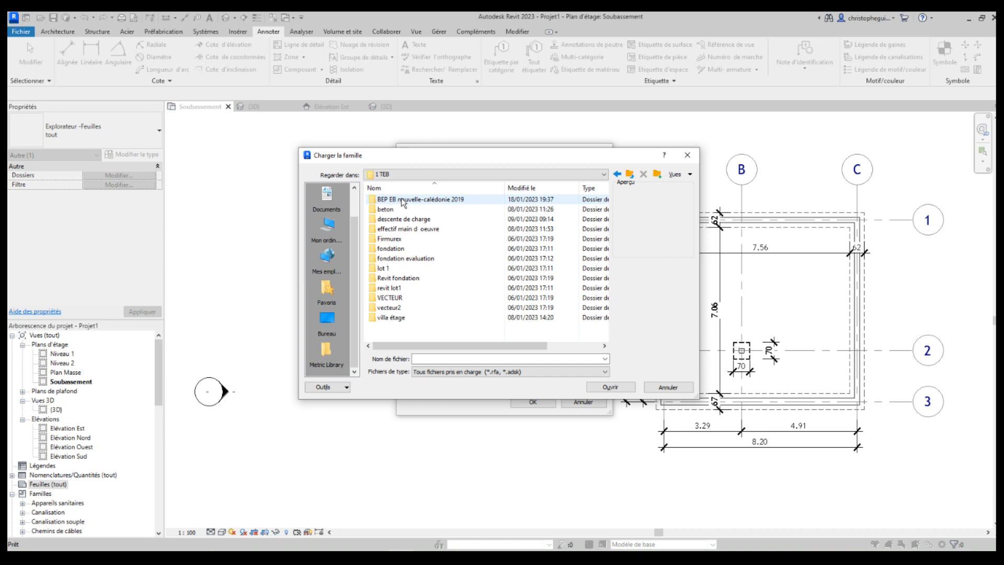
pyautogui.doubleClick(402, 199)
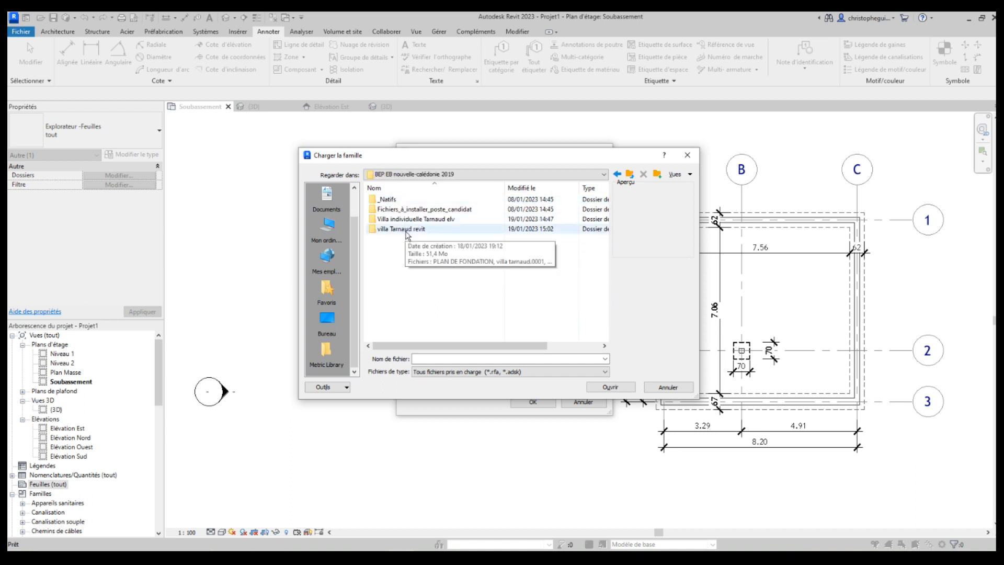
pyautogui.doubleClick(405, 219)
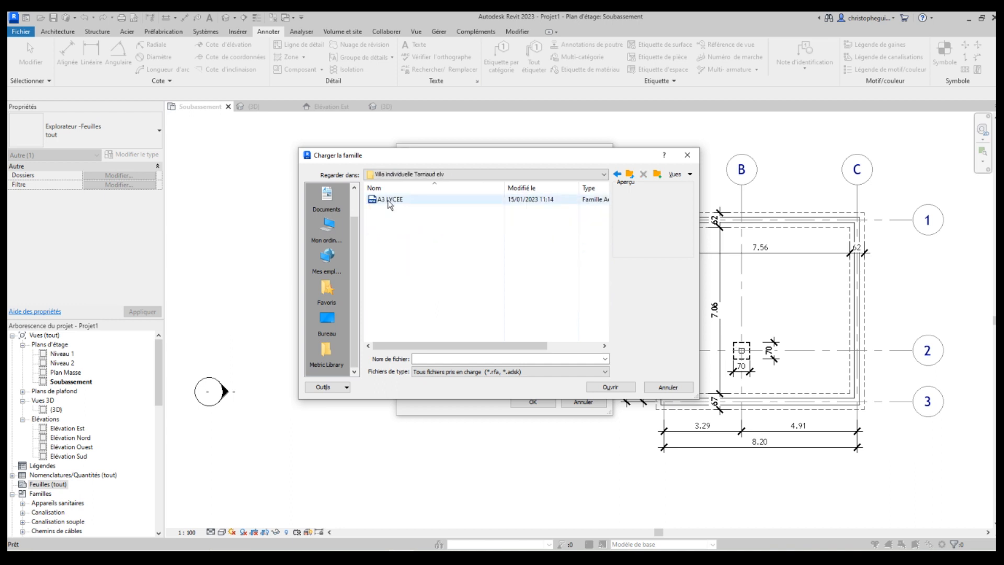
pyautogui.doubleClick(389, 200)
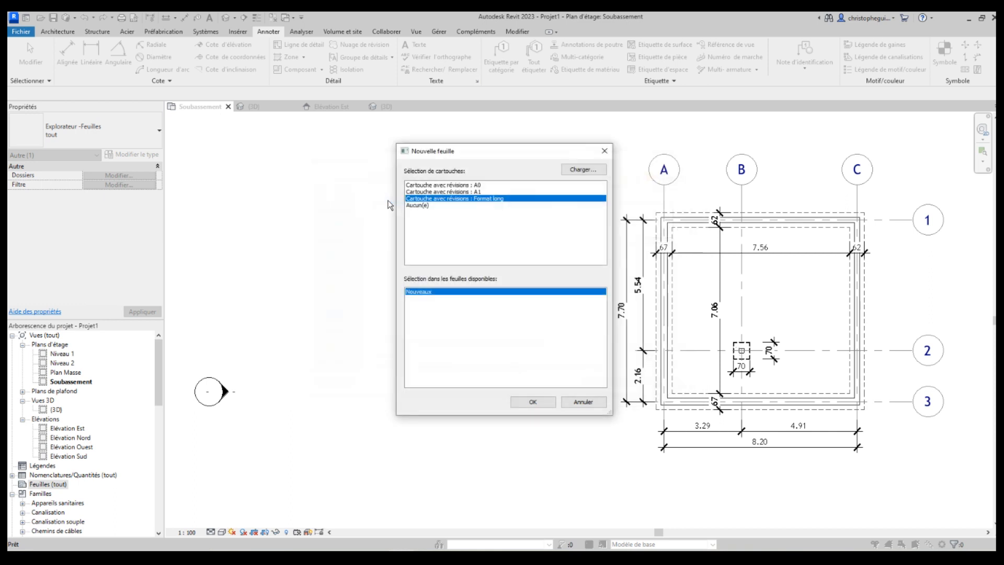
pyautogui.click(533, 402)
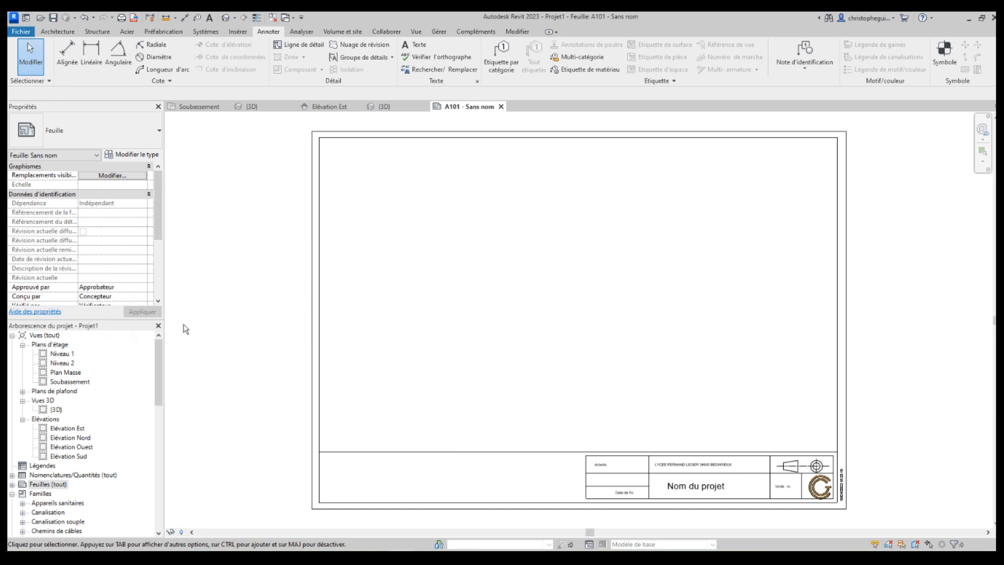
# Place the Soubassement floor plan in the upper part of sheet A101
pyautogui.click(67, 383)
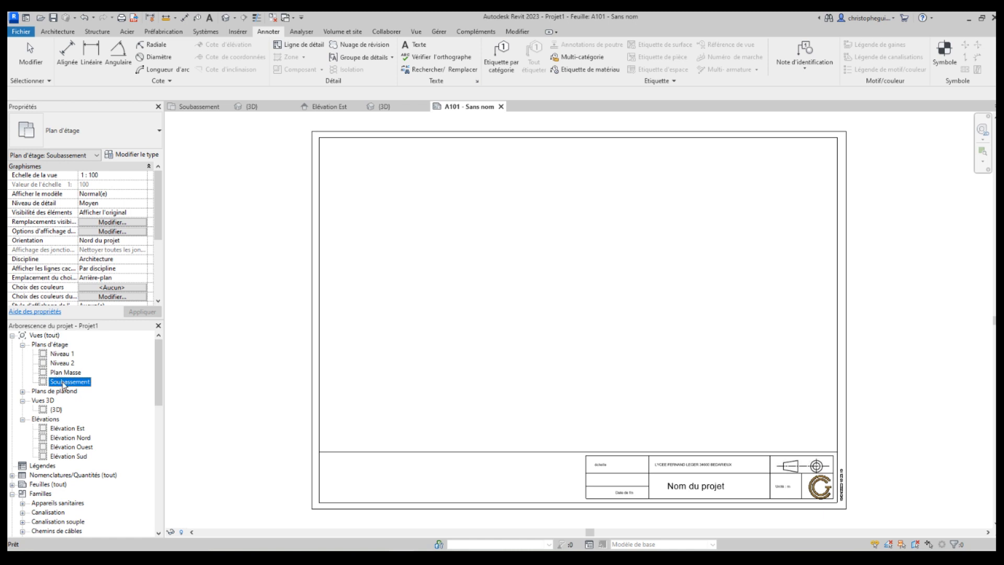
pyautogui.moveTo(74, 388); pyautogui.dragTo(542, 291)
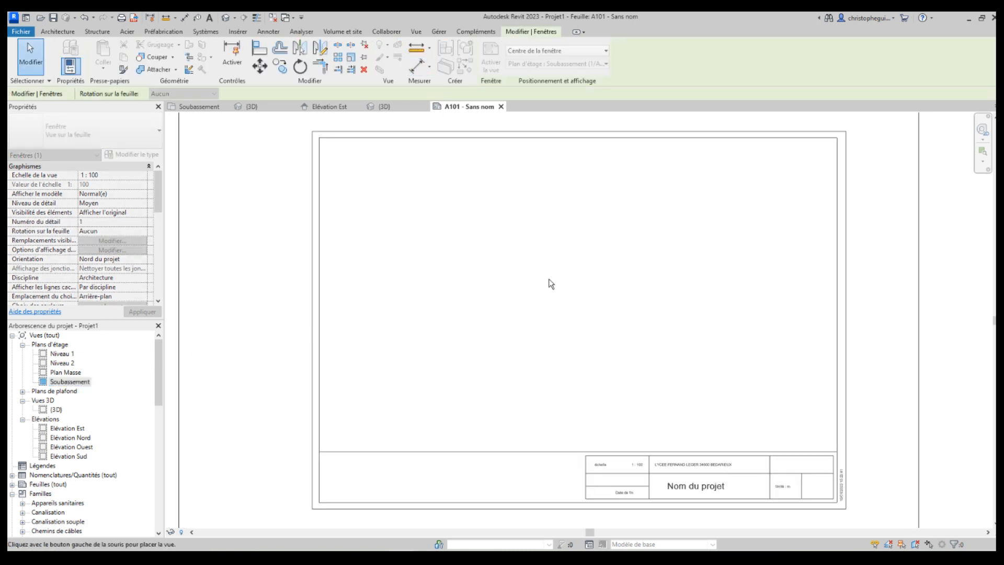
pyautogui.click(551, 284)
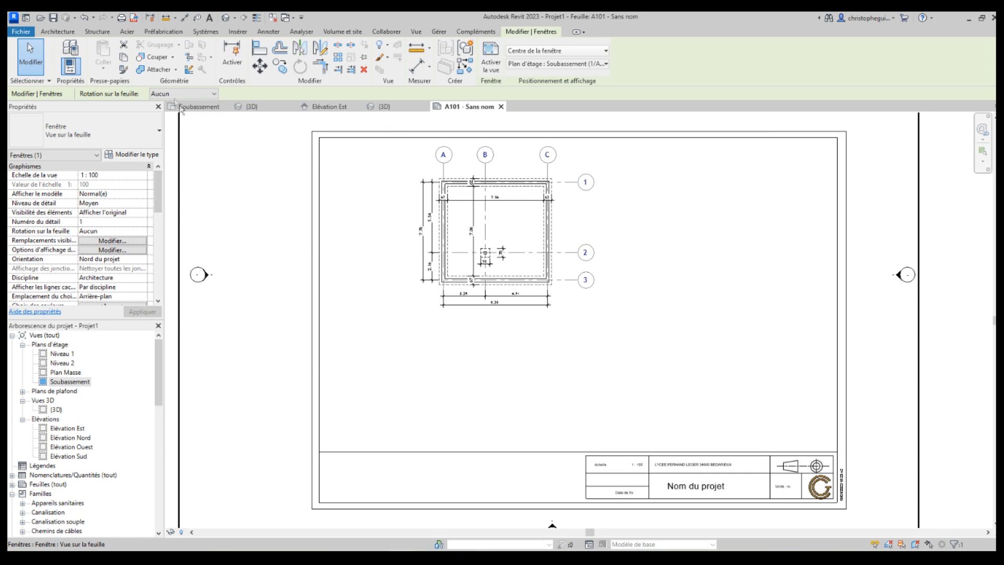
# Draw a building section along grid B in the Soubassement plan, from above grid 1 to below grid 3
pyautogui.click(200, 107)
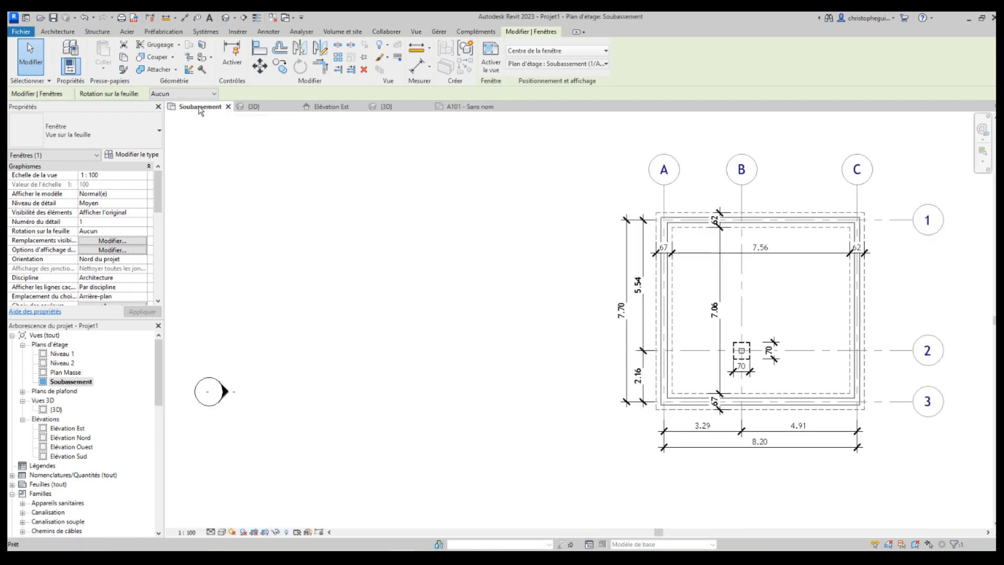
pyautogui.click(416, 32)
pyautogui.click(369, 55)
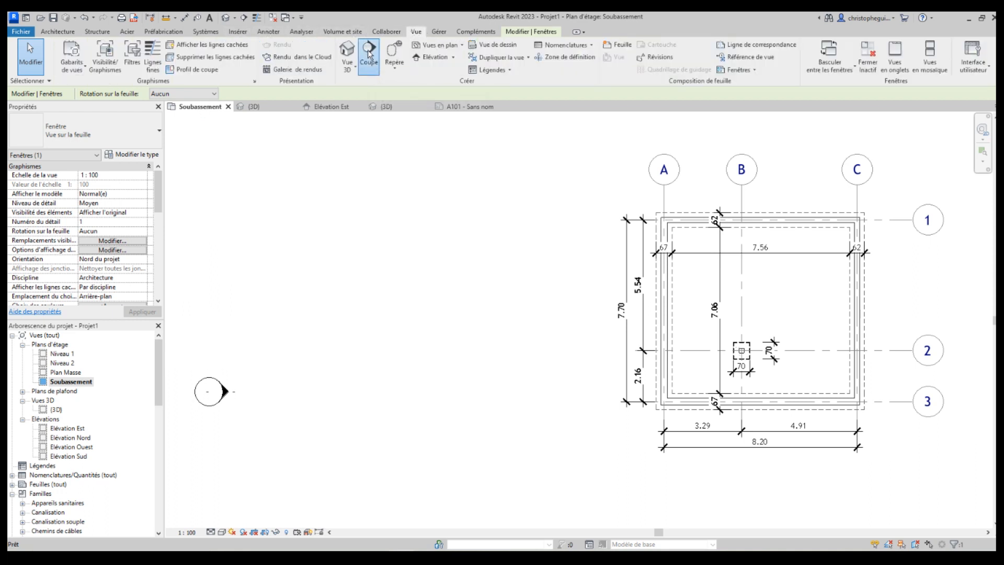
pyautogui.click(742, 202)
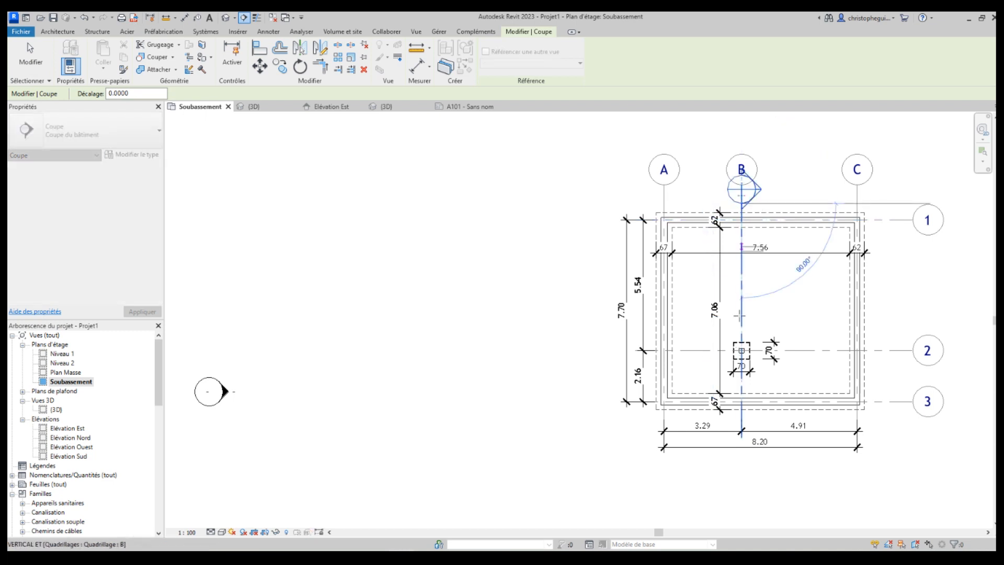
pyautogui.click(741, 417)
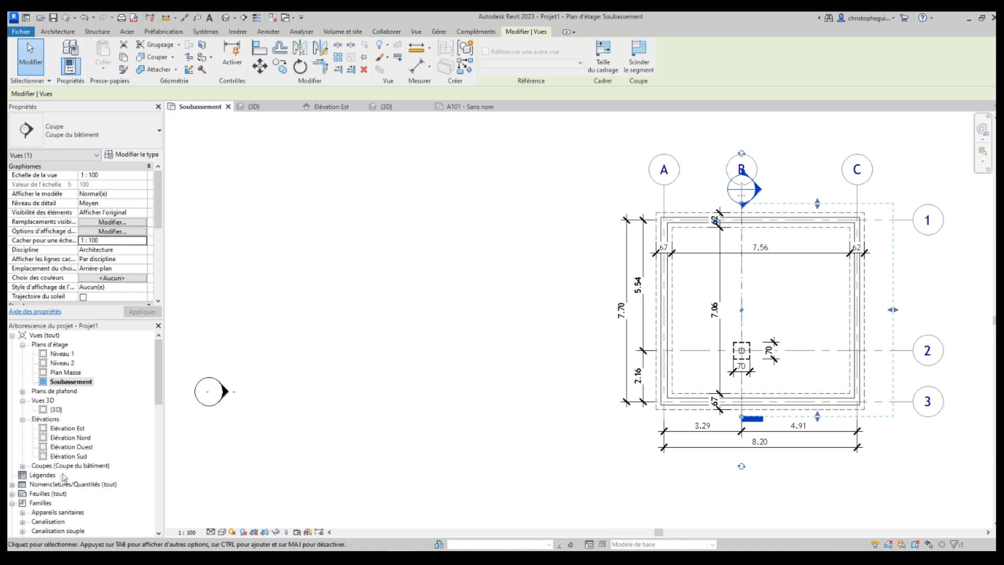
# Place the Coupe 1 section view on sheet A101 below the Soubassement plan
pyautogui.click(472, 108)
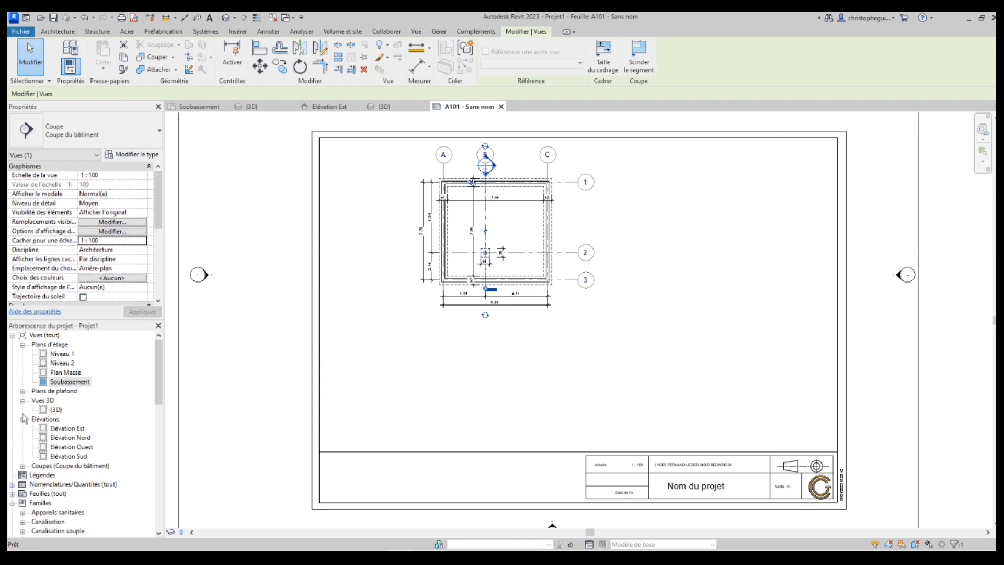
pyautogui.click(22, 466)
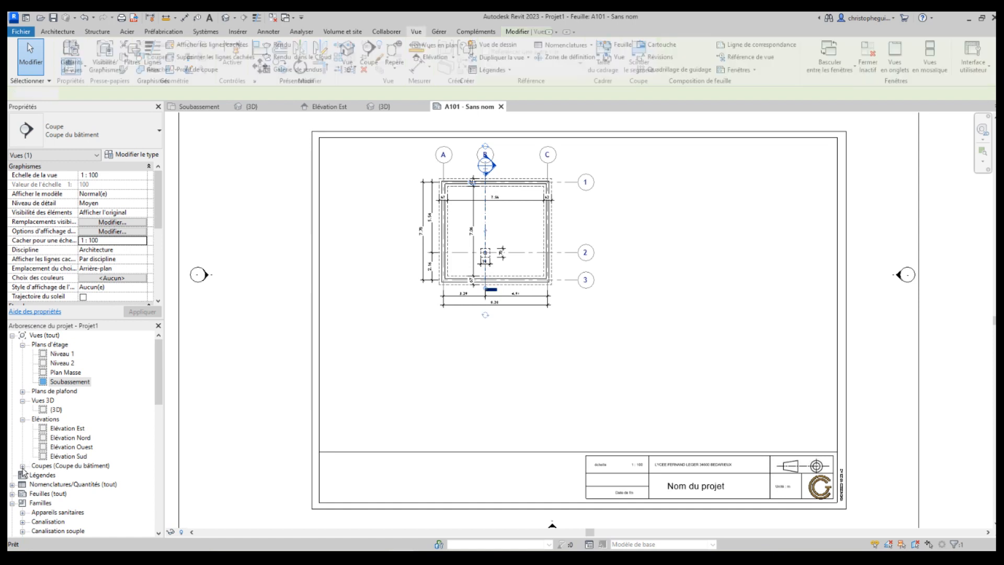
pyautogui.click(61, 475)
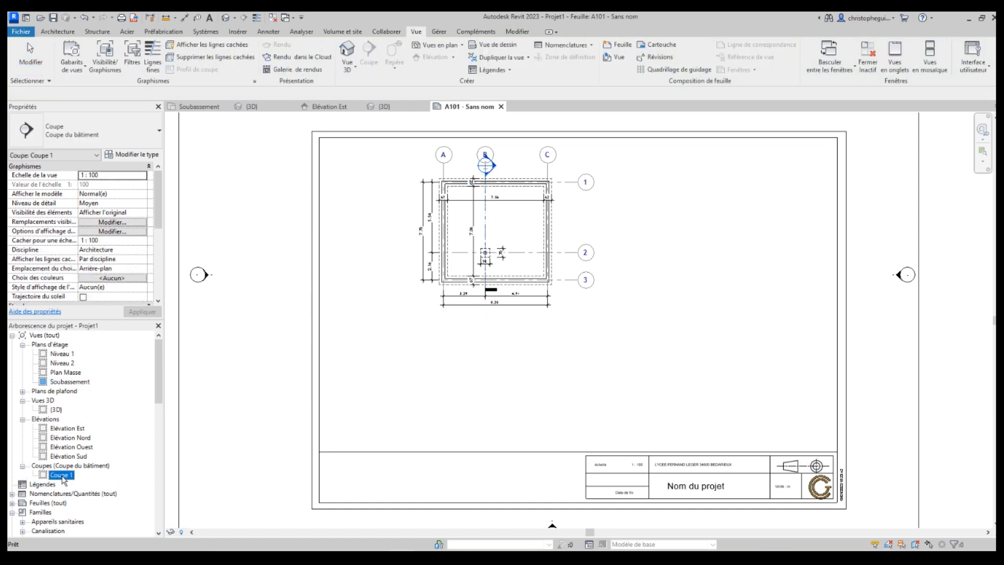
pyautogui.moveTo(63, 479); pyautogui.dragTo(504, 381)
pyautogui.click(504, 381)
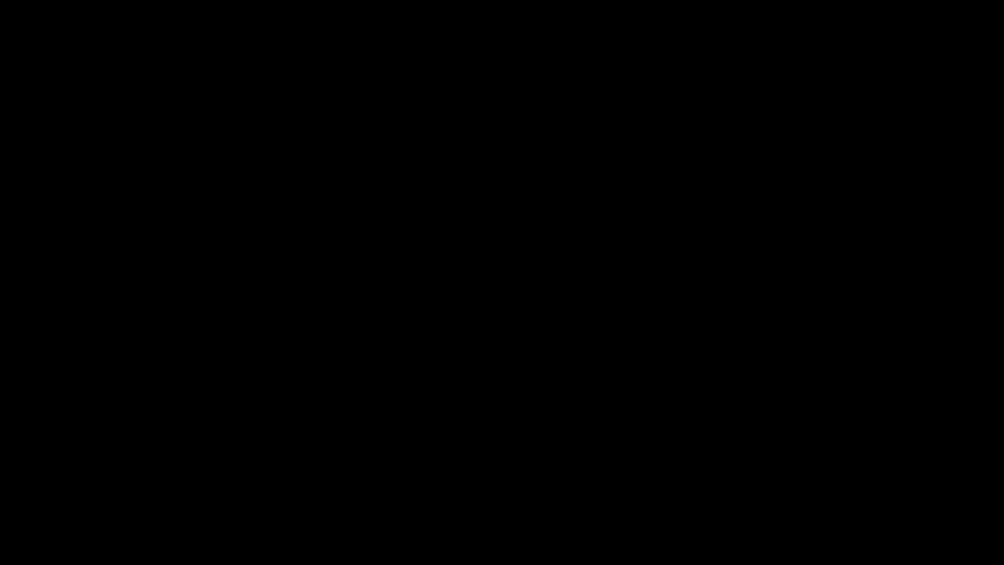